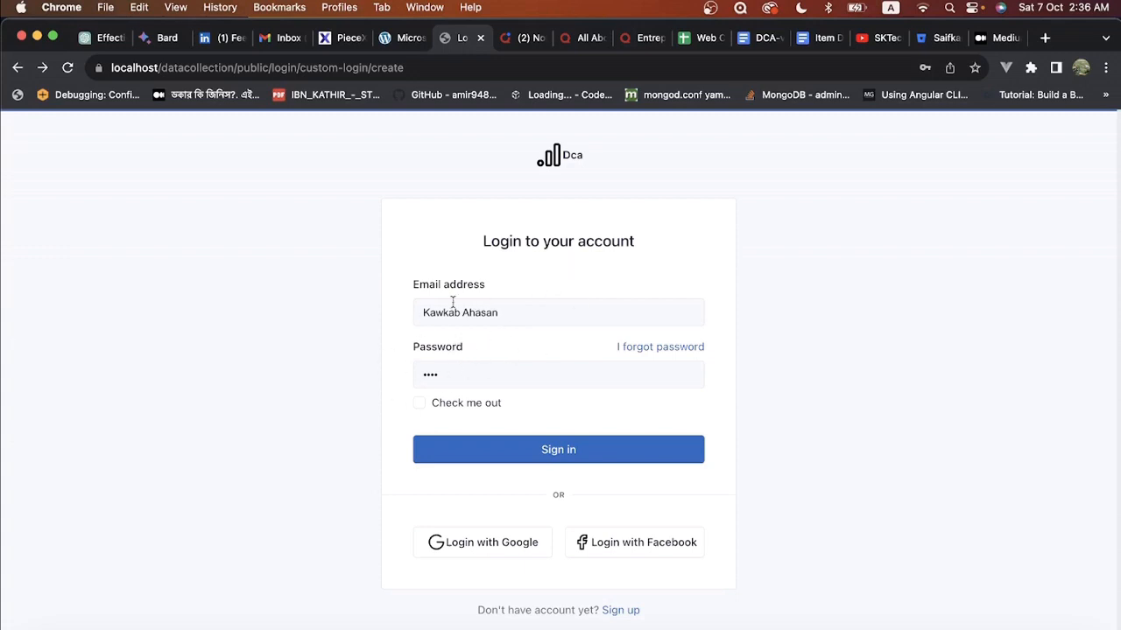
- Sign in to the Dca account with the Check me out option enabled and look over the dashboard
click(419, 405)
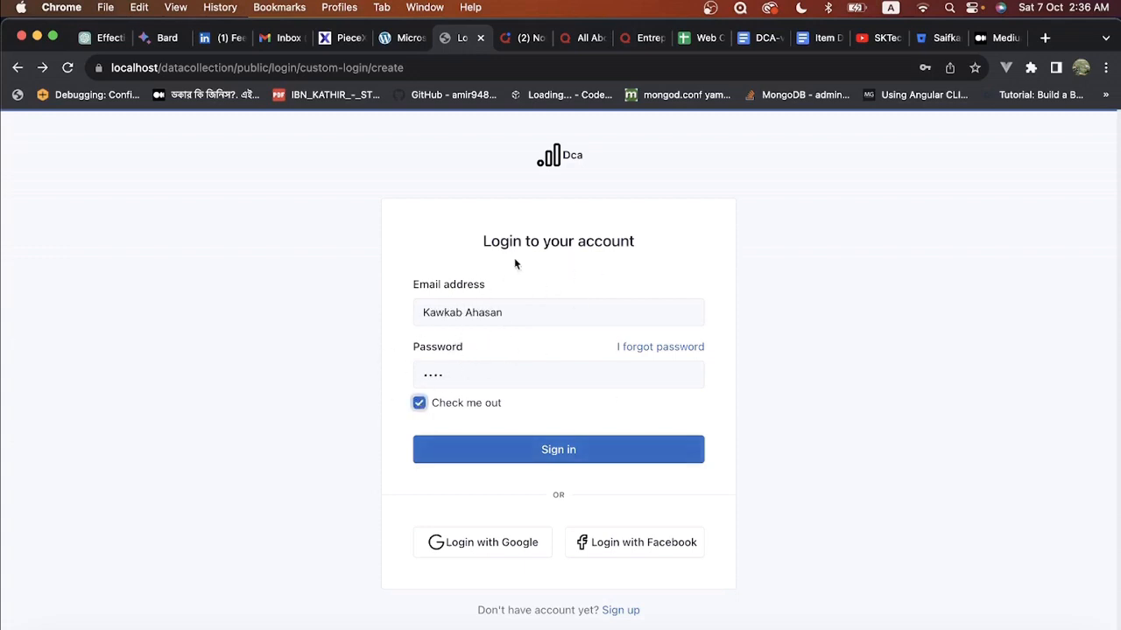
click(561, 458)
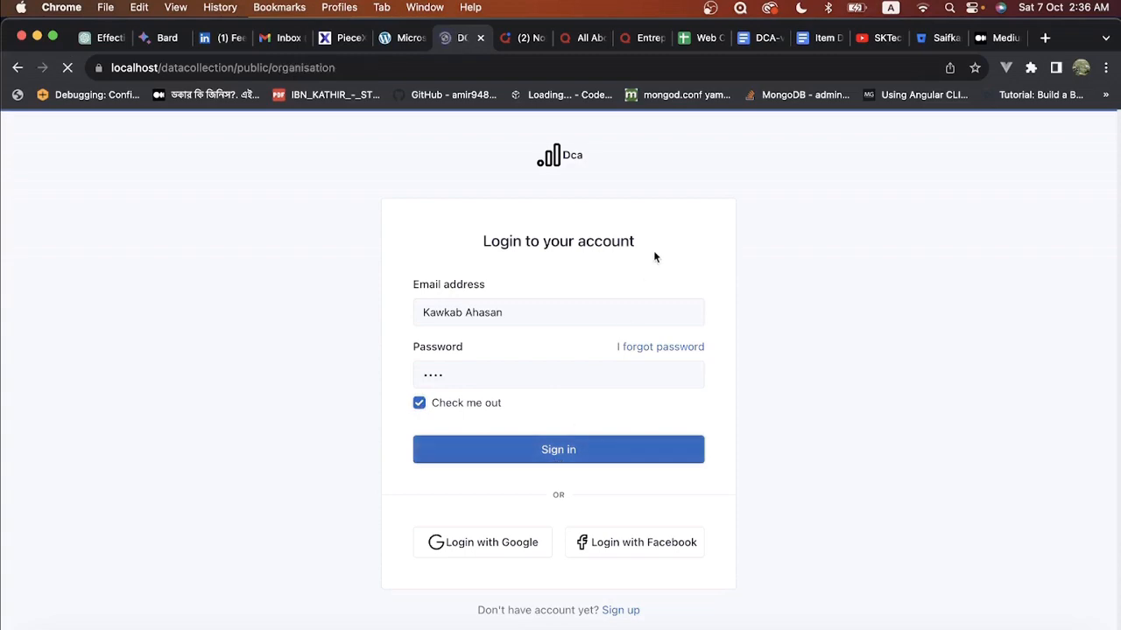
scroll(508, 520, down, 5)
scroll(508, 520, up, 5)
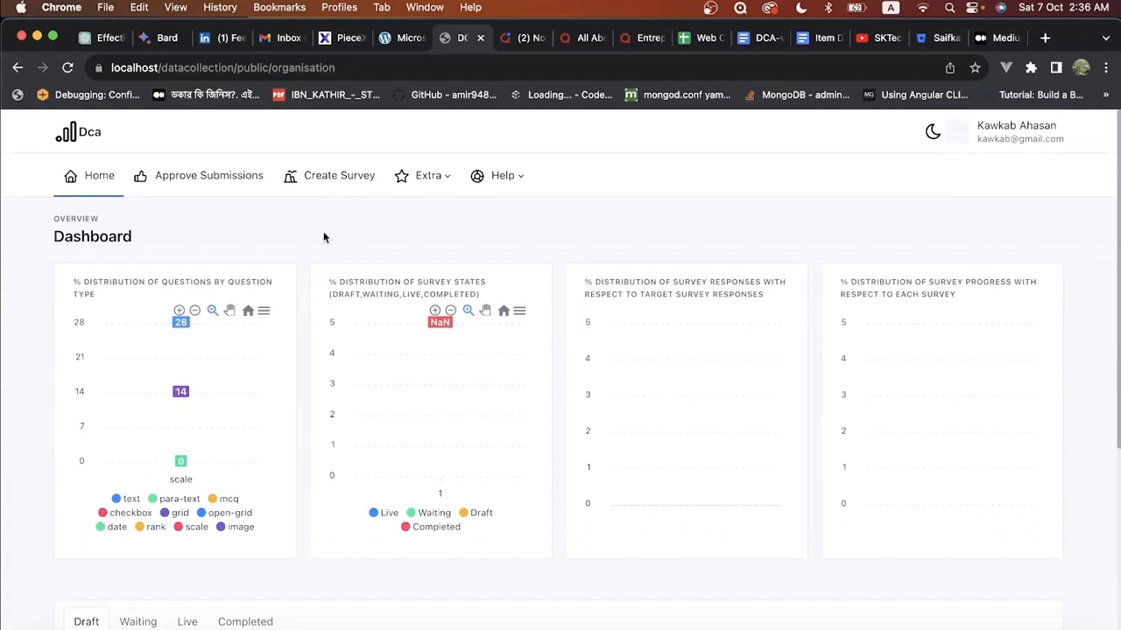
- Open the survey creation form and look through its basic fields
click(318, 180)
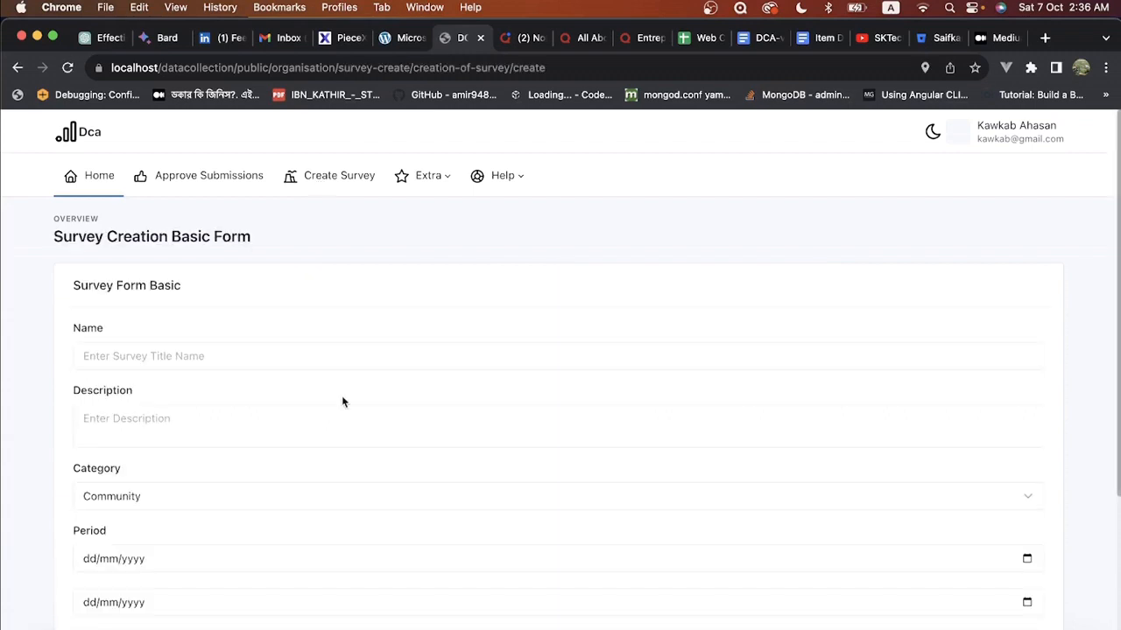
scroll(342, 402, down, 3)
scroll(343, 402, up, 3)
scroll(202, 337, down, 3)
scroll(307, 297, up, 3)
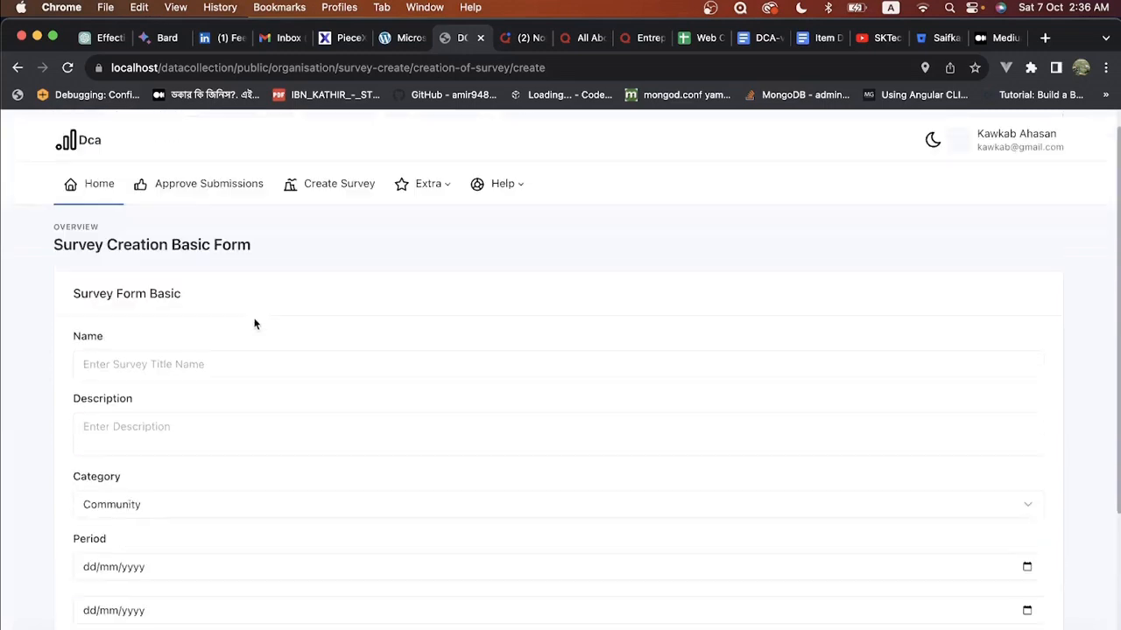
scroll(215, 407, down, 3)
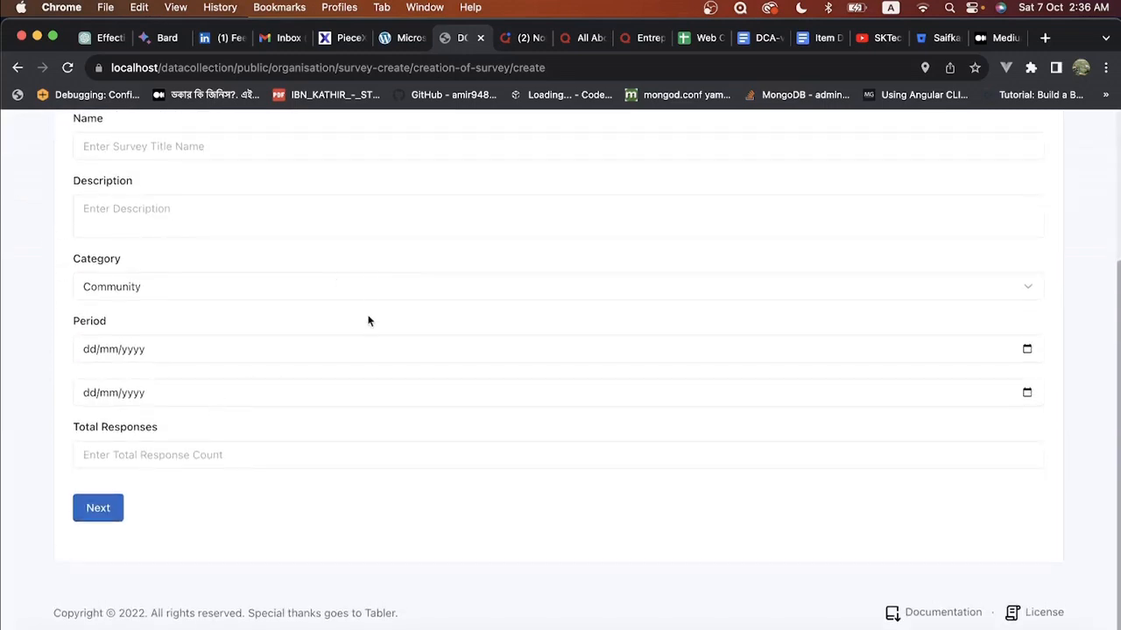
scroll(335, 235, up, 3)
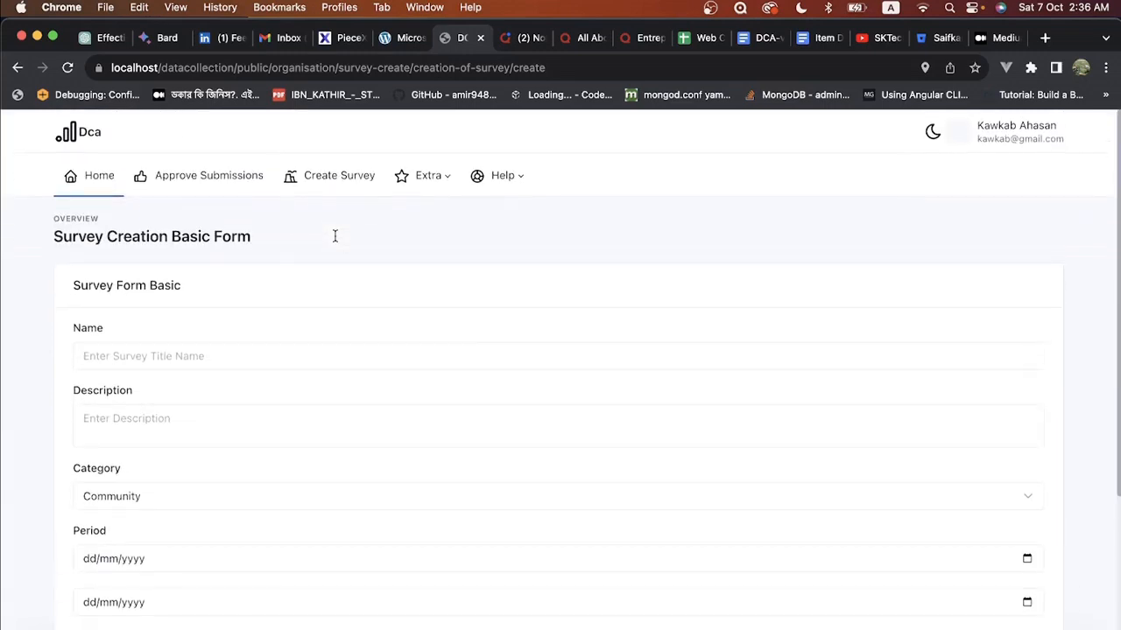
scroll(334, 240, down, 3)
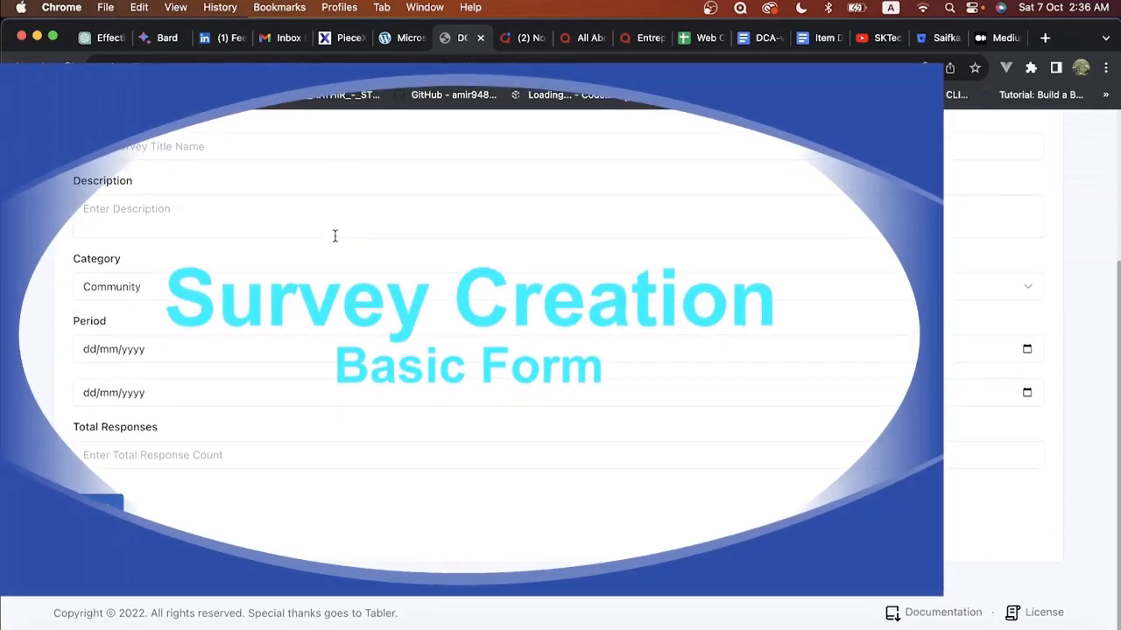
scroll(273, 218, up, 3)
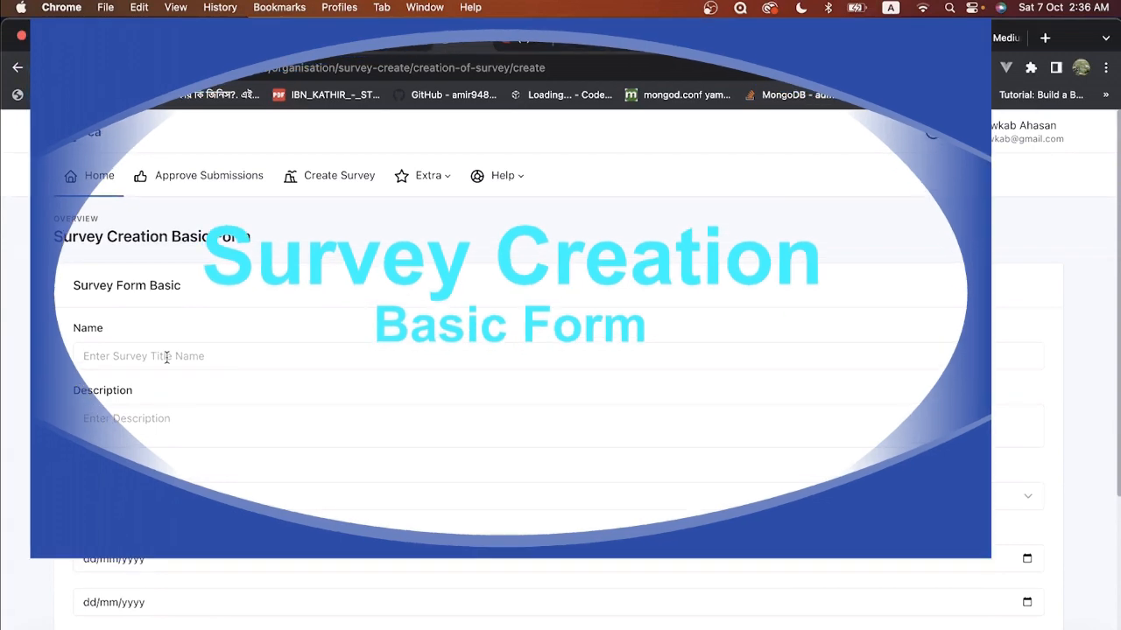
scroll(240, 361, down, 3)
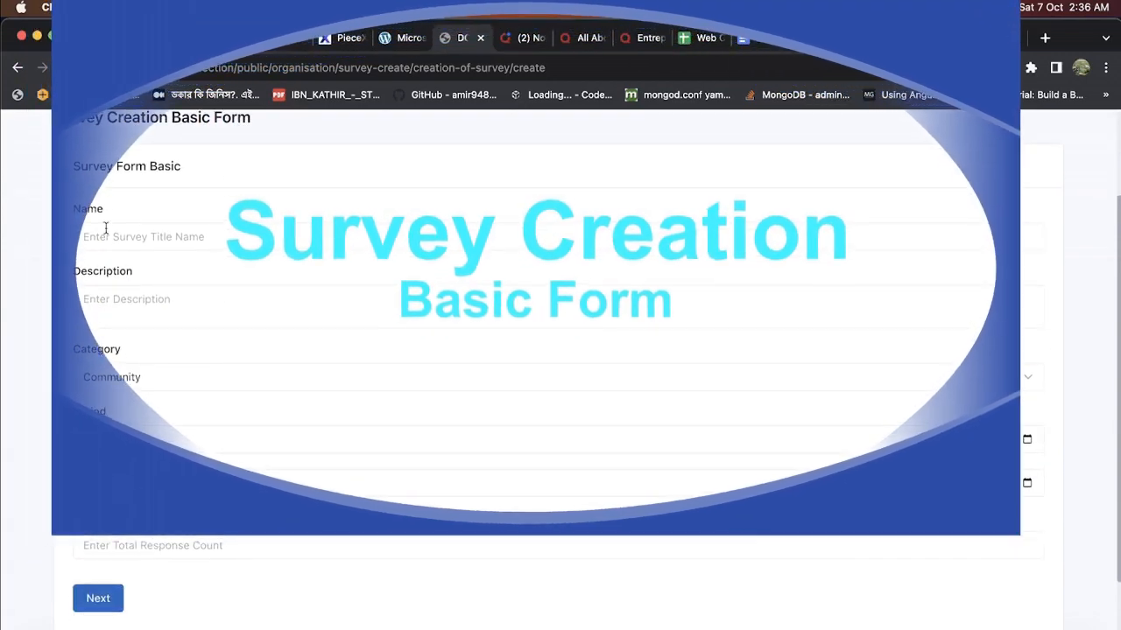
- Open Jotform's survey form templates page in a new browser tab
click(105, 230)
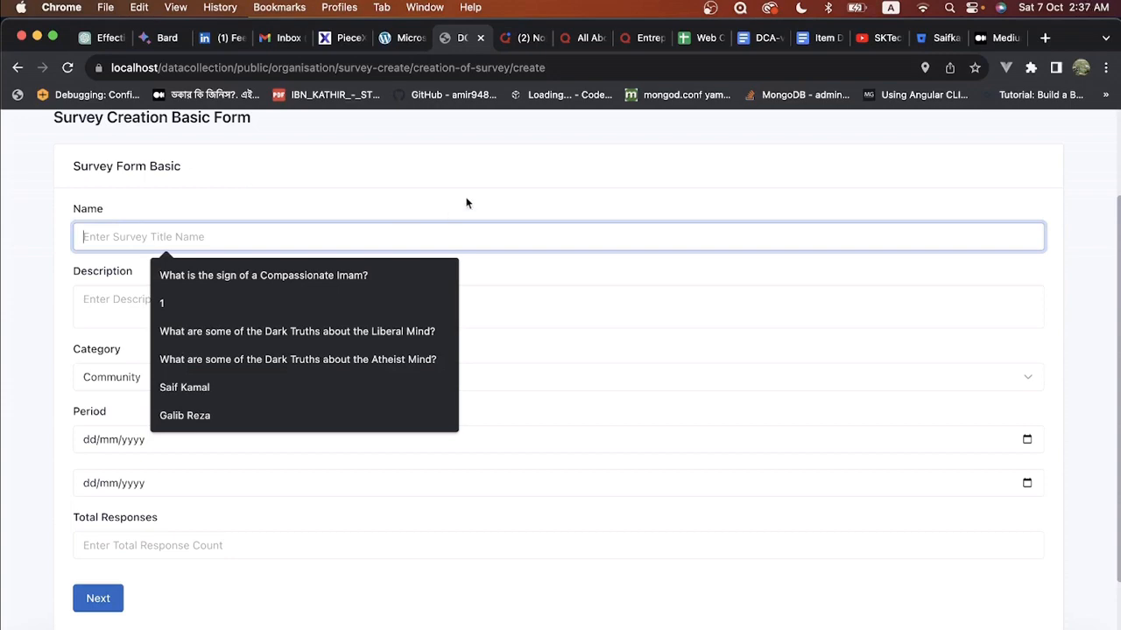
click(1044, 39)
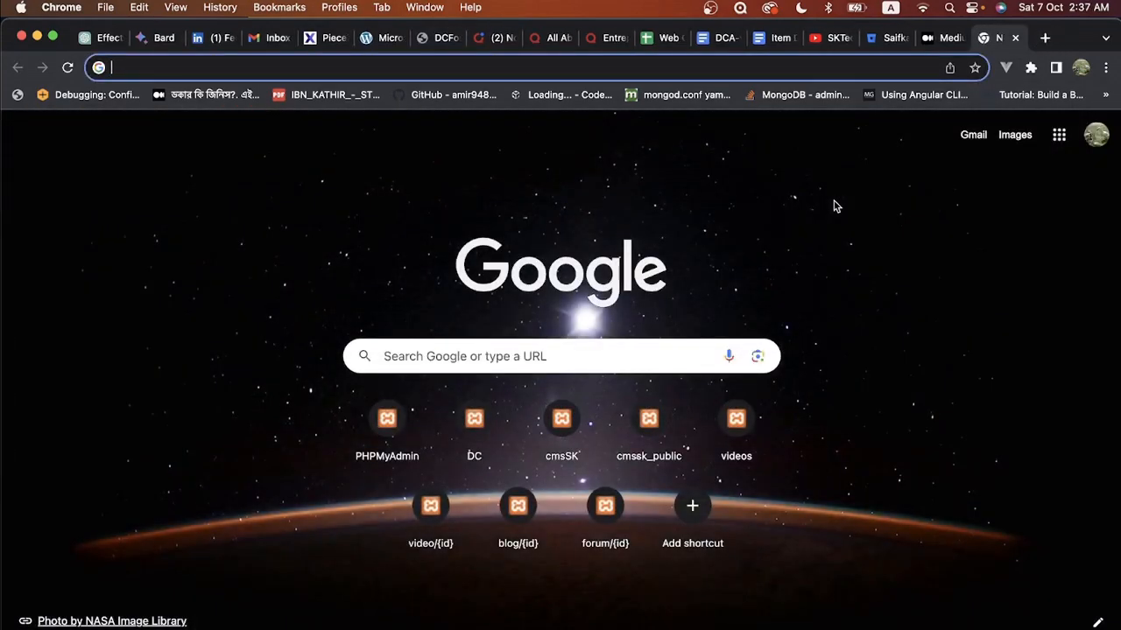
text(jot)
key(Return)
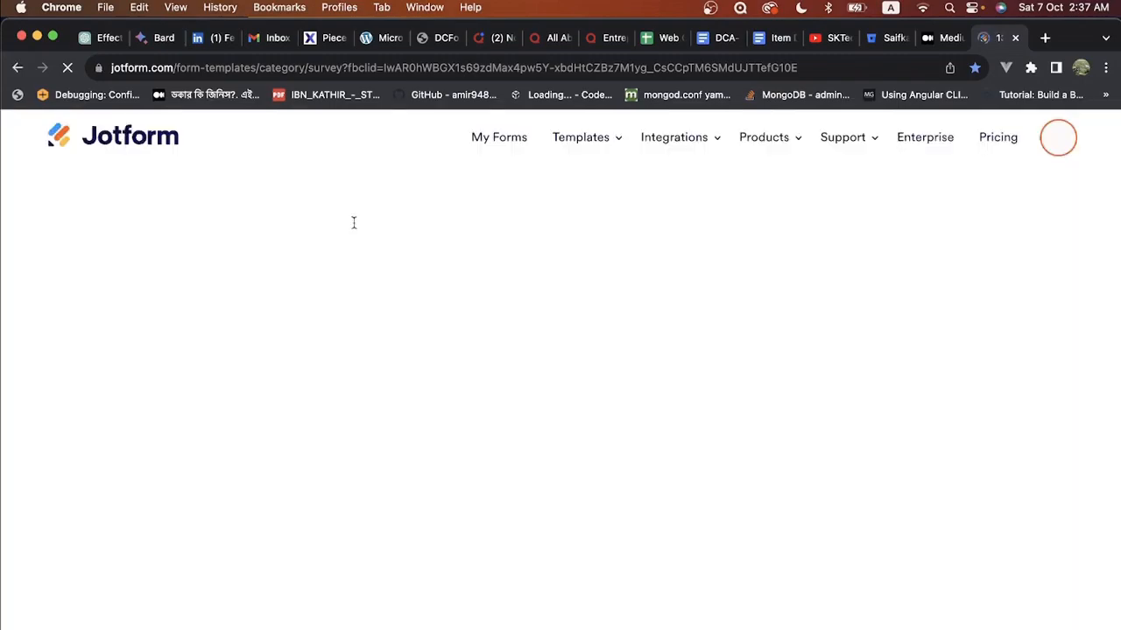
- Browse the survey templates down to Technology Surveys and preview the Software Survey Form template
scroll(431, 387, down, 15)
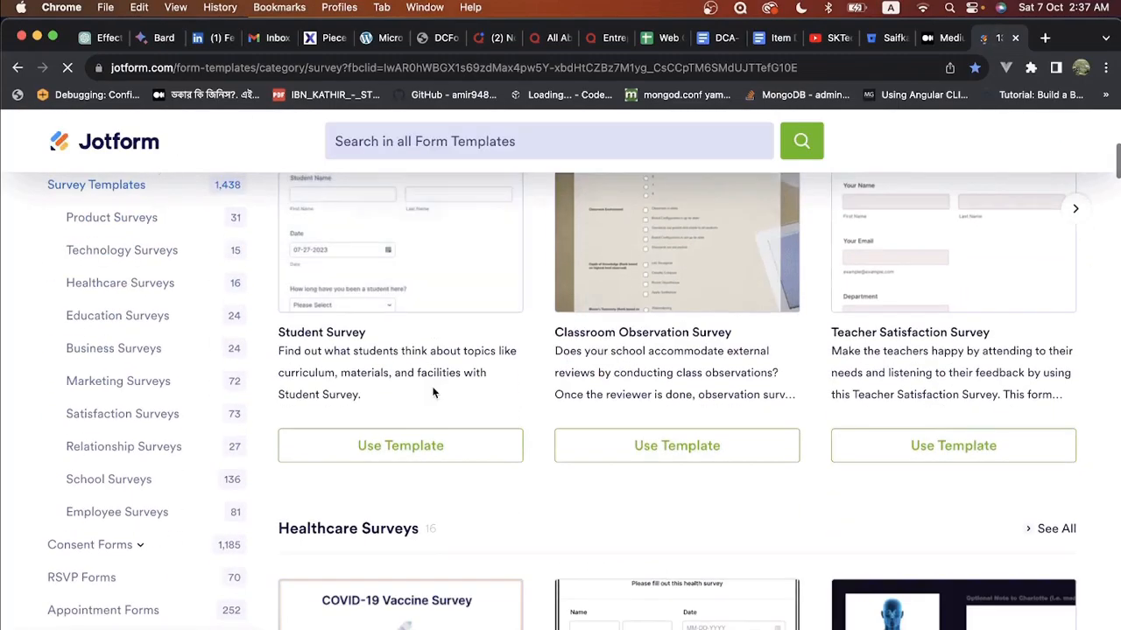
scroll(432, 391, down, 3)
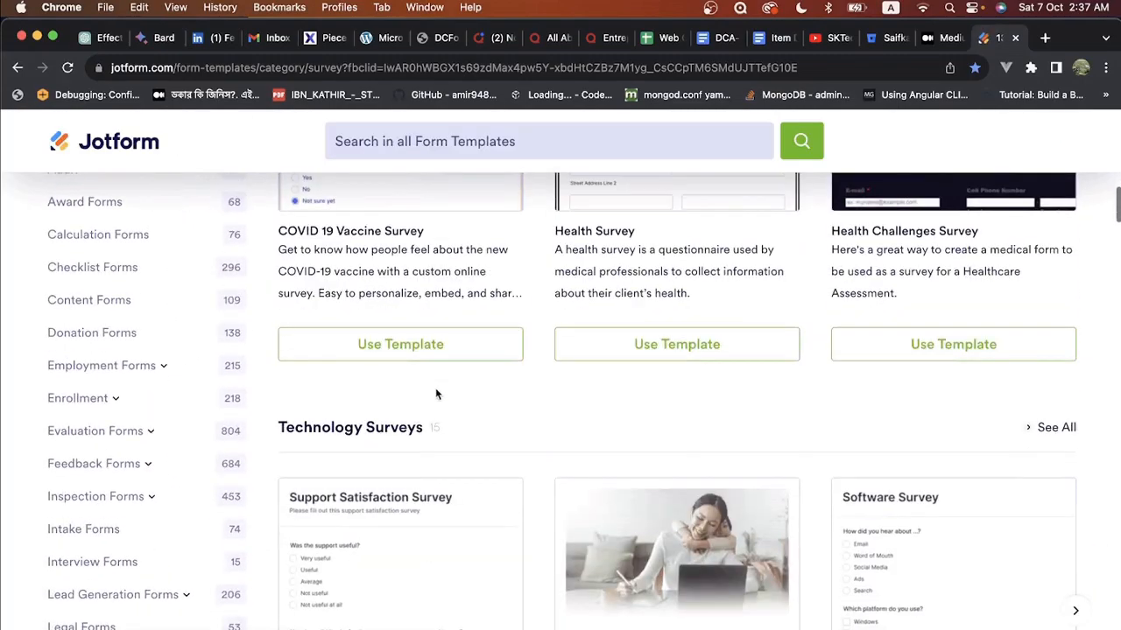
scroll(584, 408, down, 5)
scroll(584, 408, down, 3)
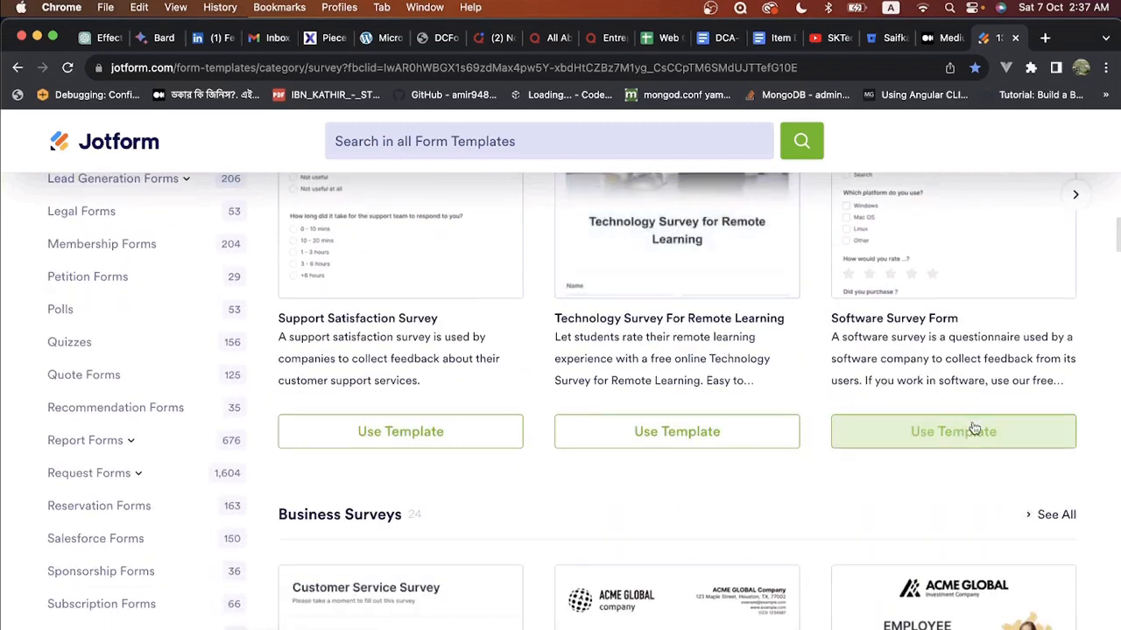
click(937, 255)
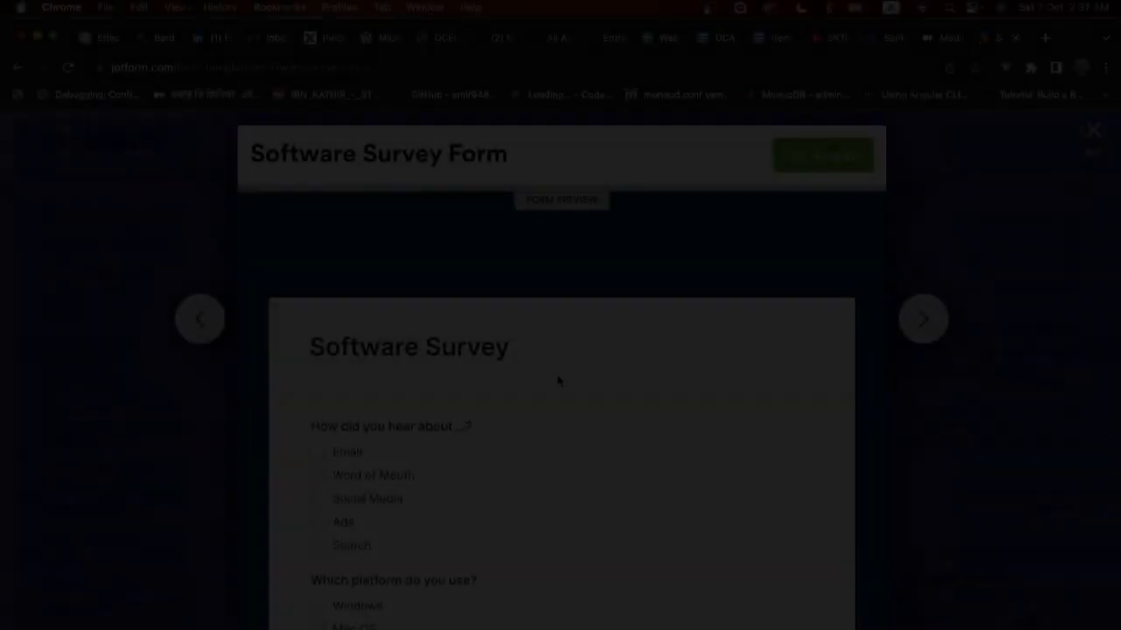
scroll(550, 406, down, 2)
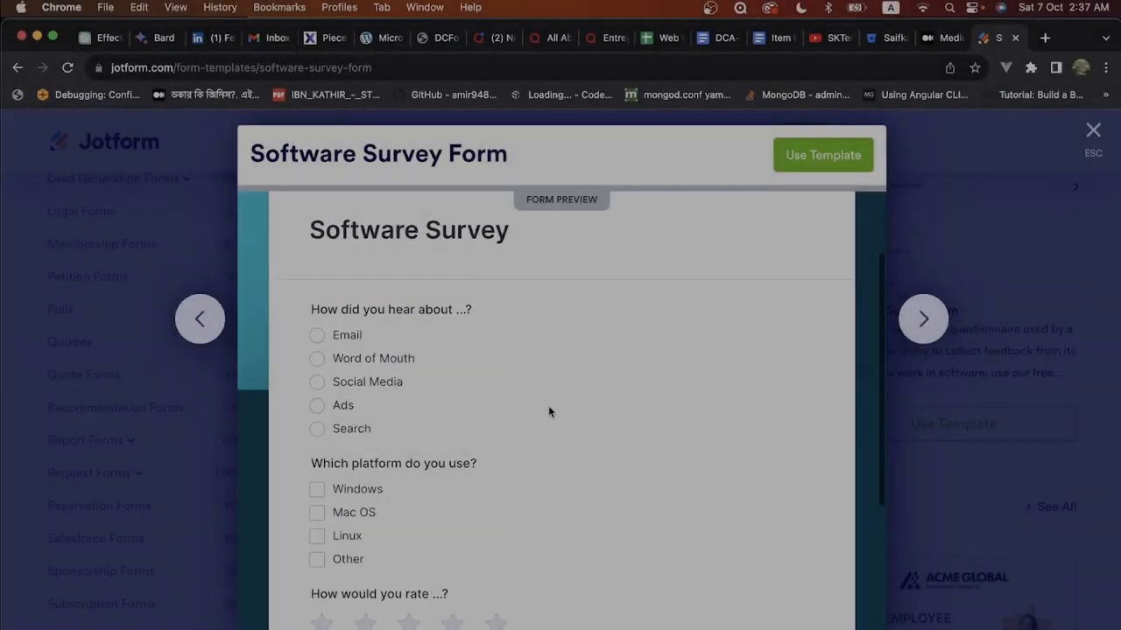
scroll(548, 405, up, 2)
- Copy the template title "Software Survey Form" into the survey's Name field in the Dca form
drag(508, 154, 252, 155)
key(super+c)
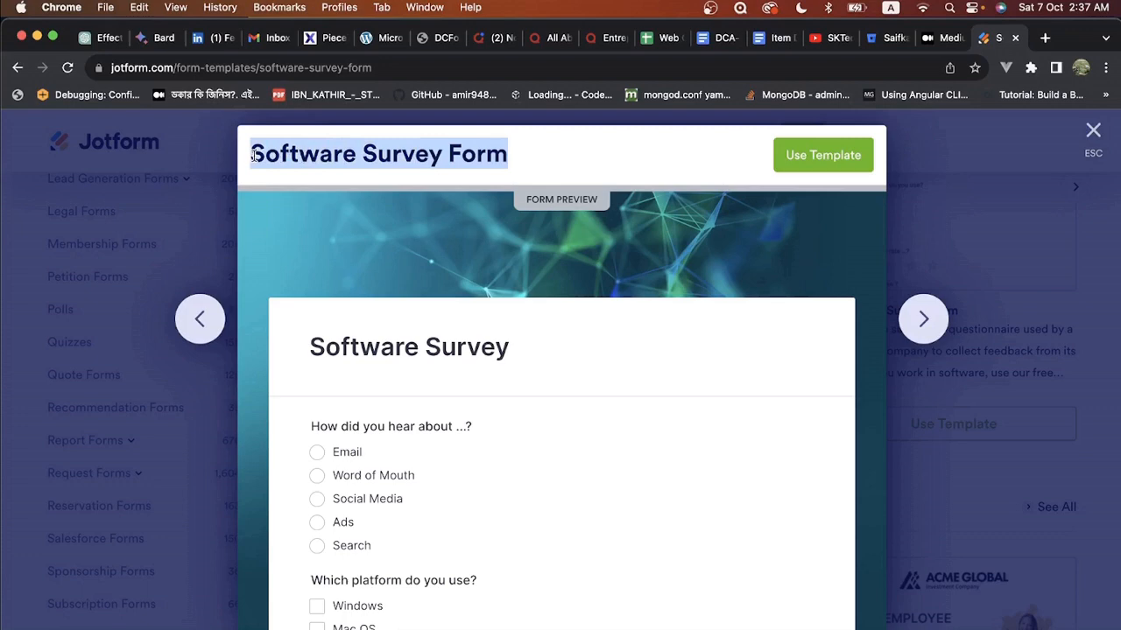
click(435, 38)
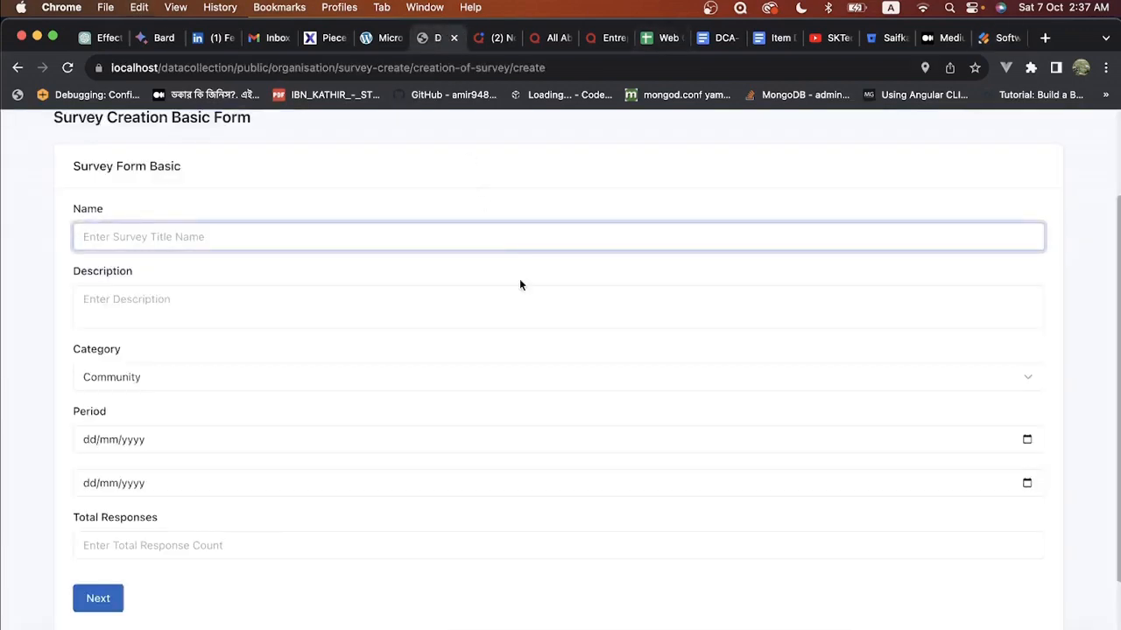
key(super+v)
- Fill the survey's Description with the heading "Software Survey" copied from the Jotform template preview
click(152, 309)
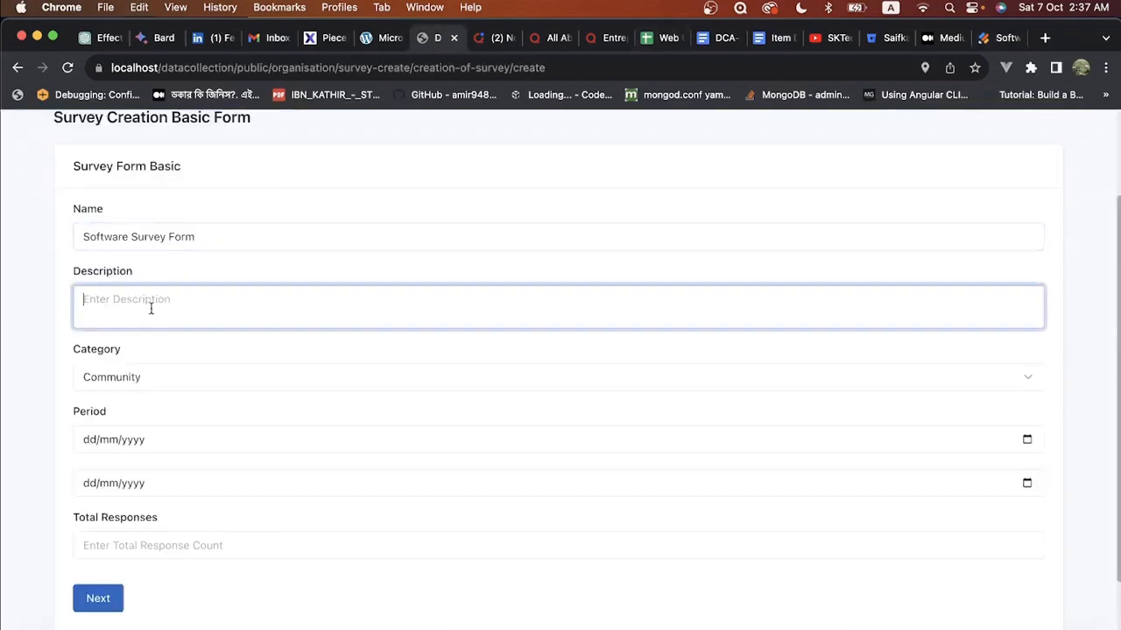
text(N)
key(BackSpace)
click(996, 38)
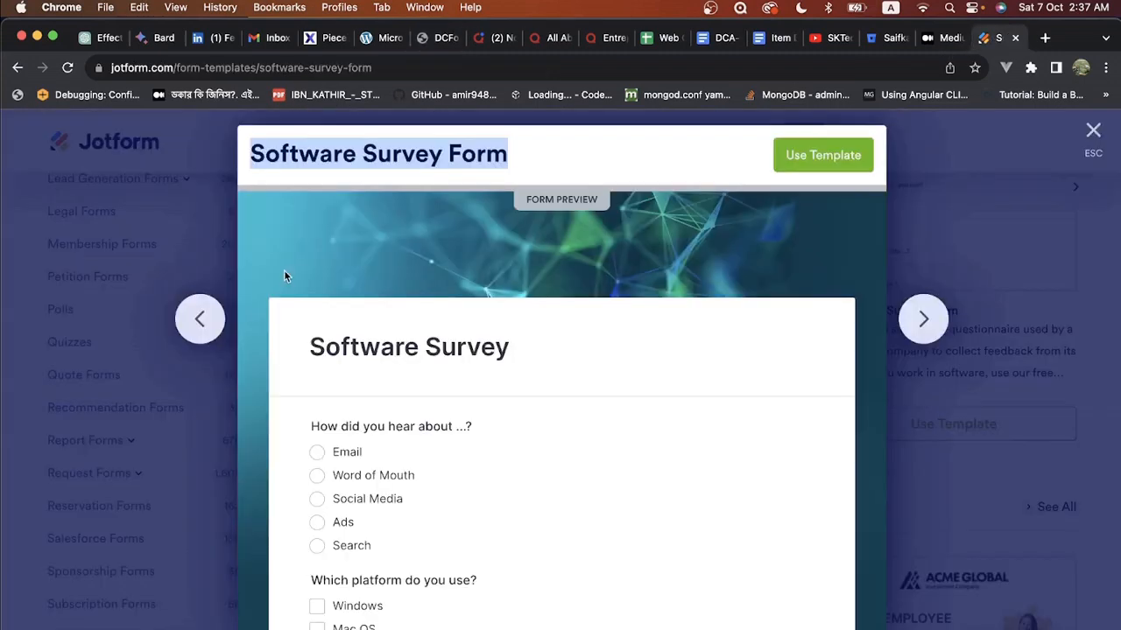
drag(514, 347, 295, 347)
key(super+c)
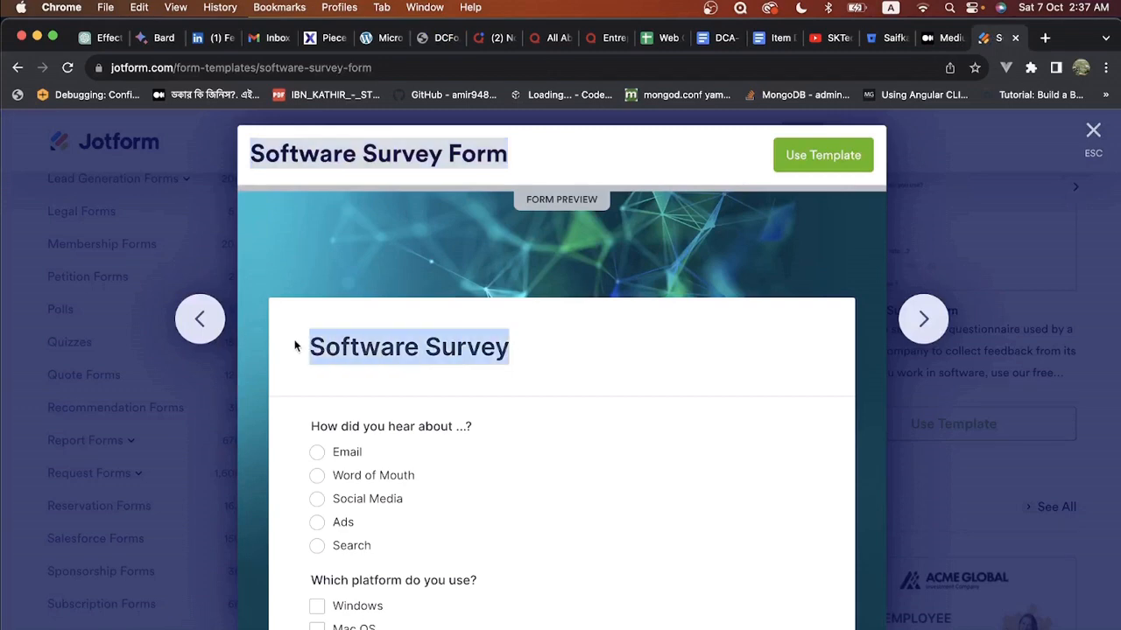
click(437, 35)
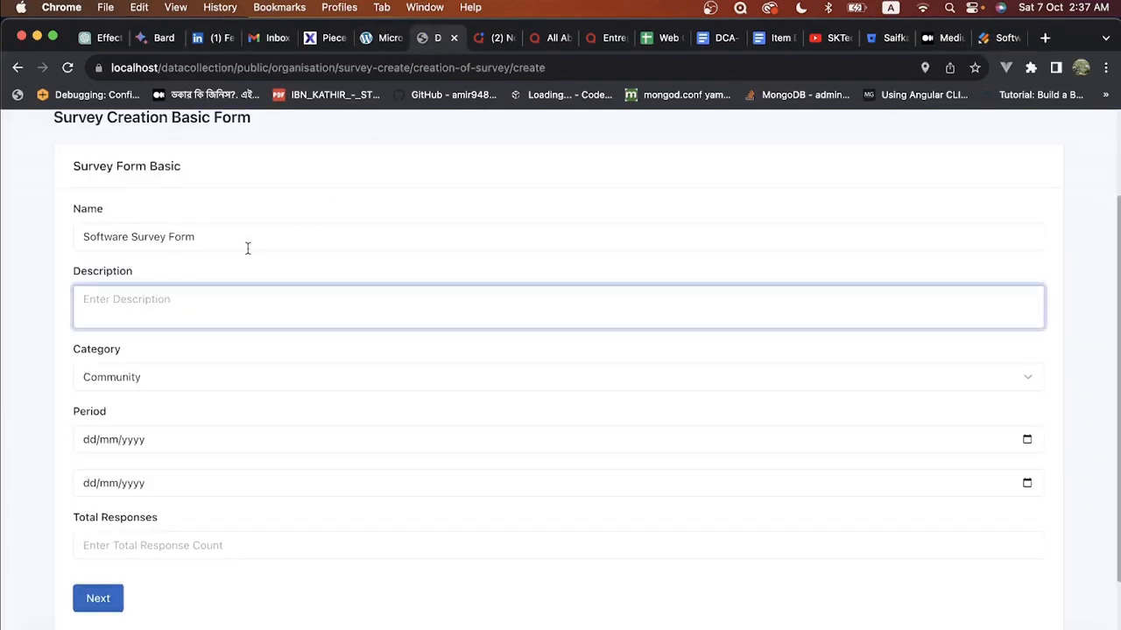
key(super+v)
- Set the survey category to Customer_feedback and its period from 07/10/2023 to 14/10/2023
click(139, 381)
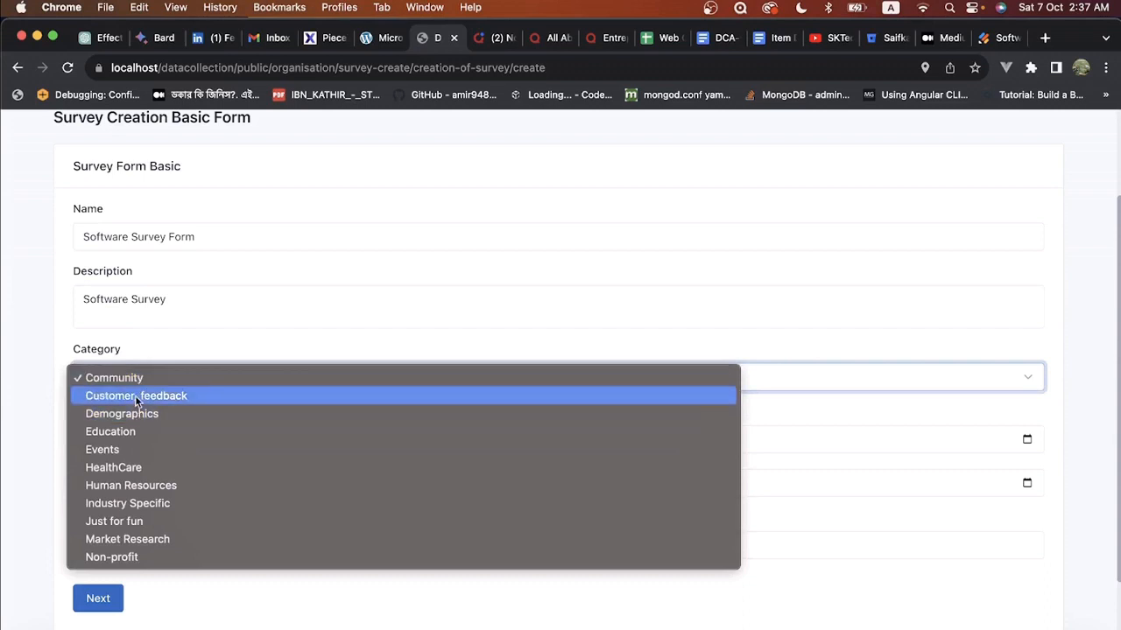
click(135, 395)
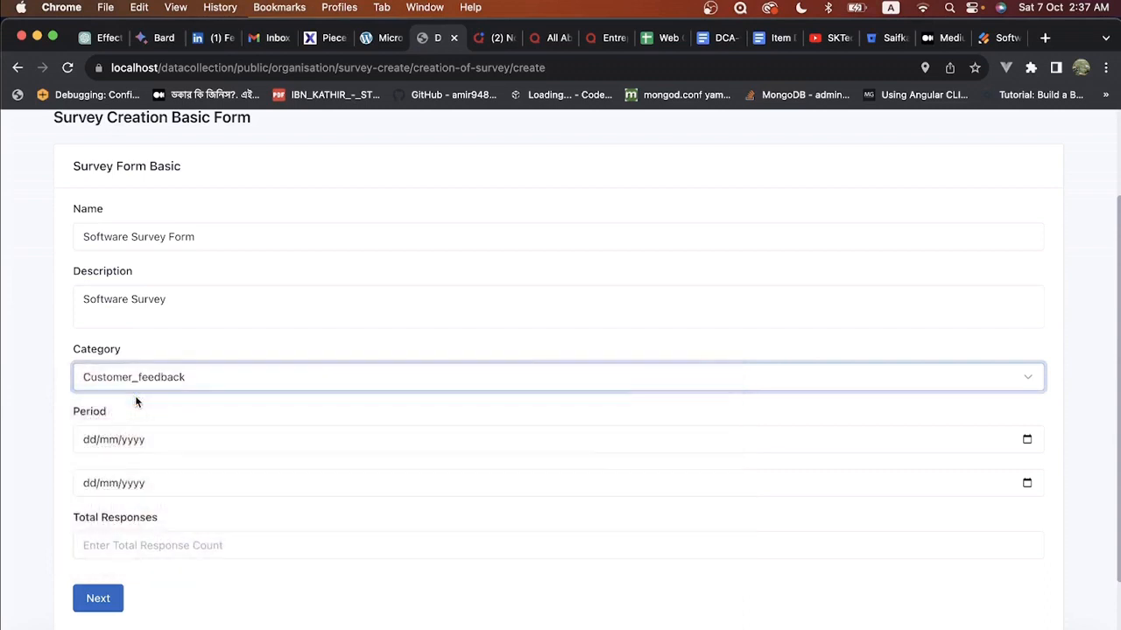
click(1027, 439)
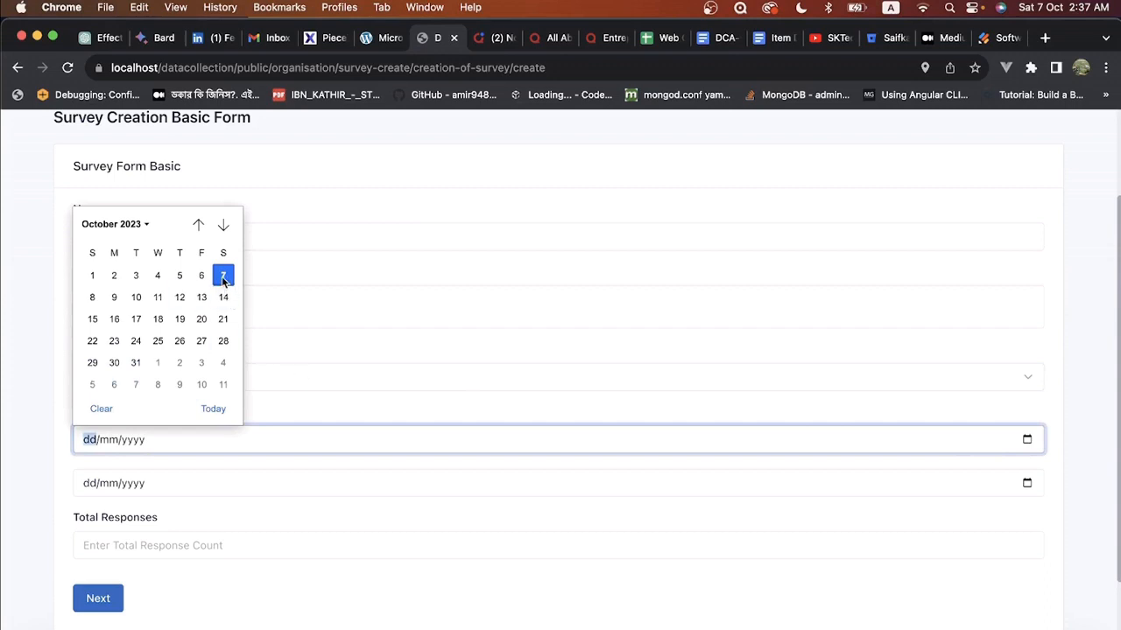
click(224, 279)
click(1025, 482)
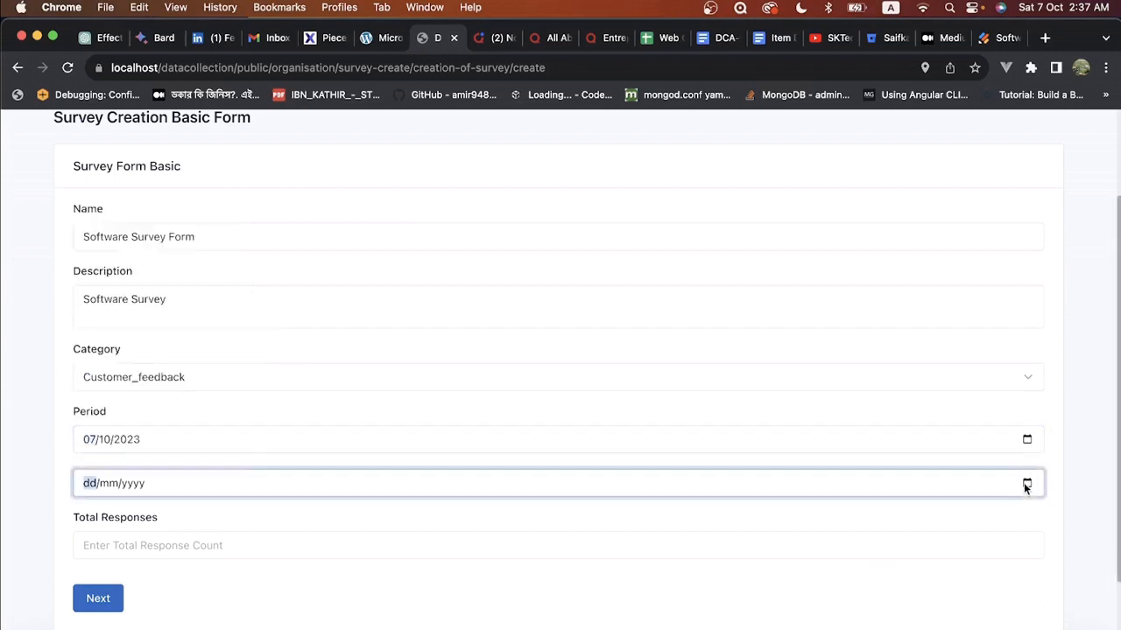
click(226, 342)
- Set the total responses to 20 and continue to the Dynamic Form Generation page
click(115, 543)
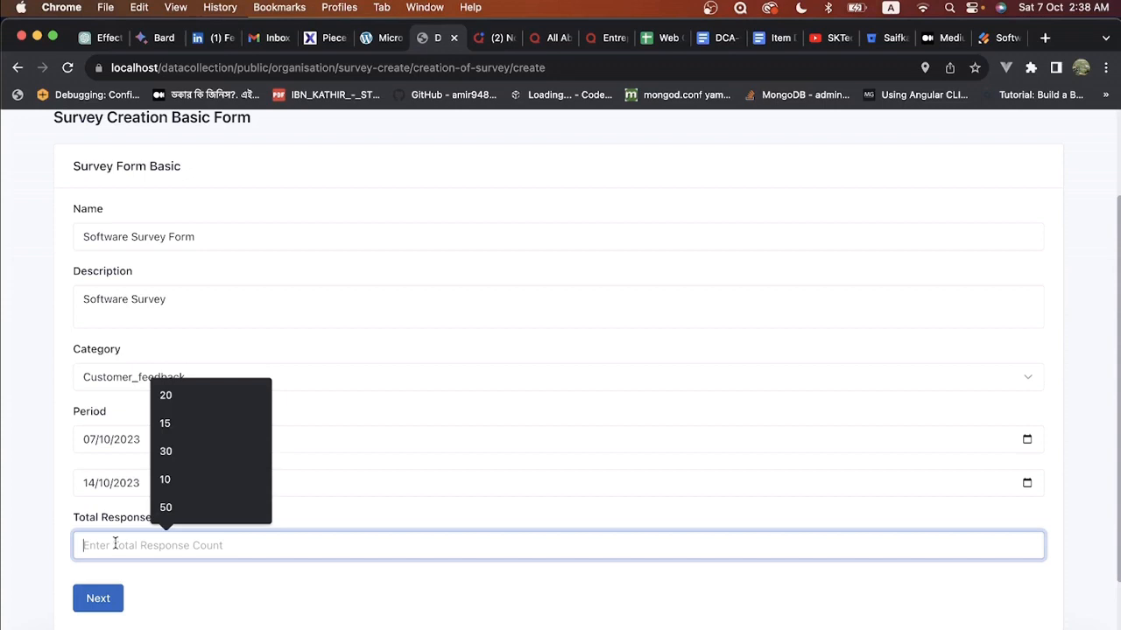
click(202, 402)
click(99, 601)
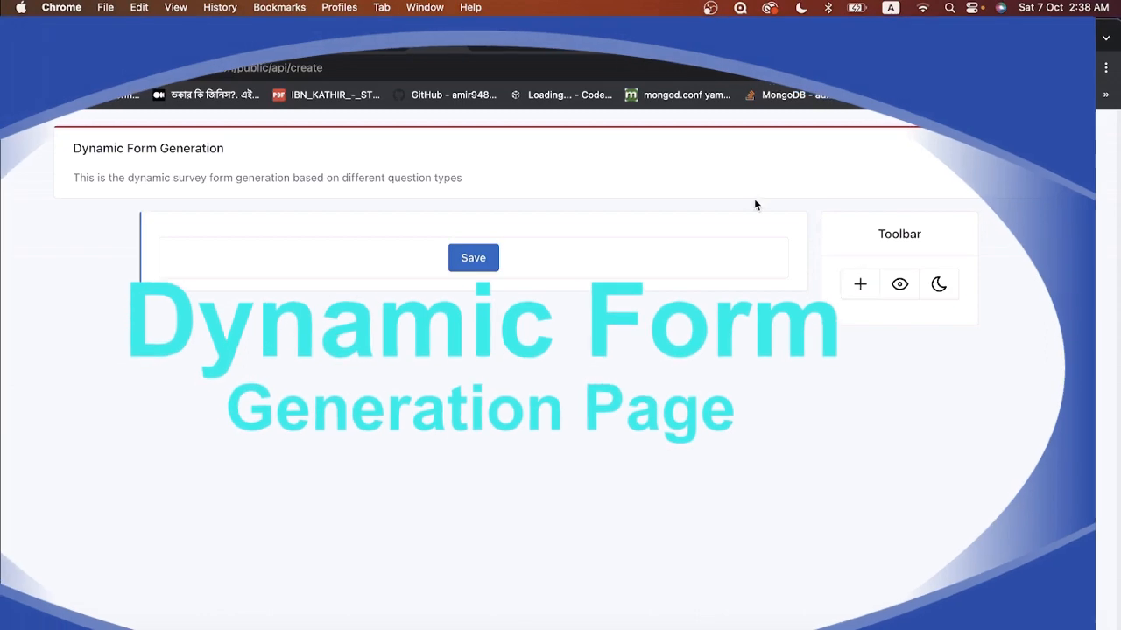
- Open the question type selection for a new question and examine the available question types
click(861, 285)
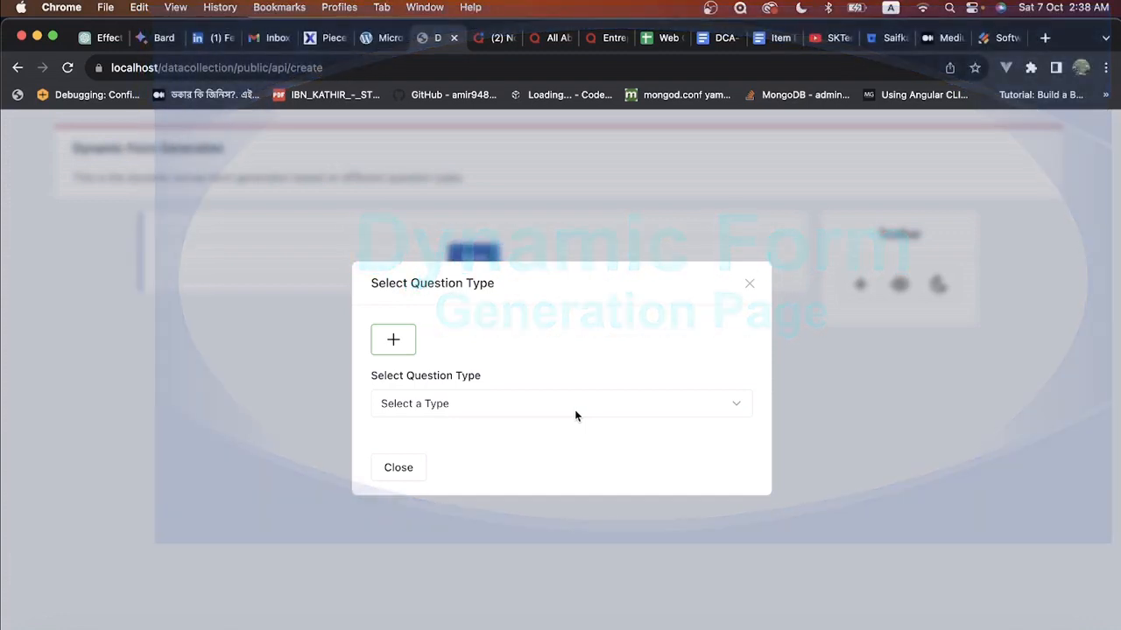
click(482, 405)
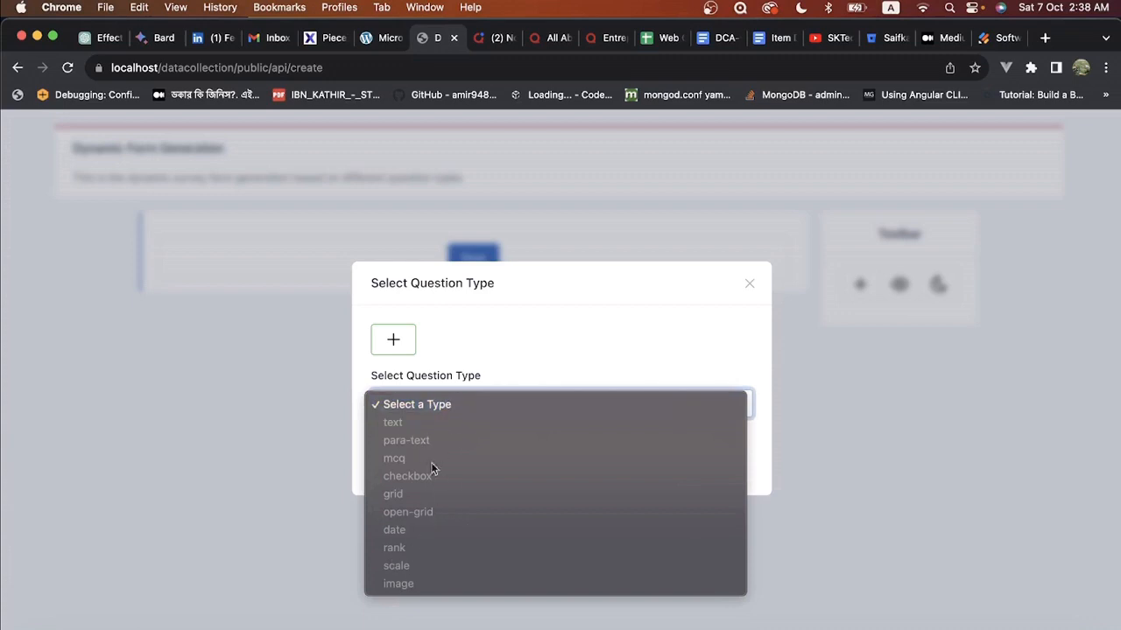
click(510, 352)
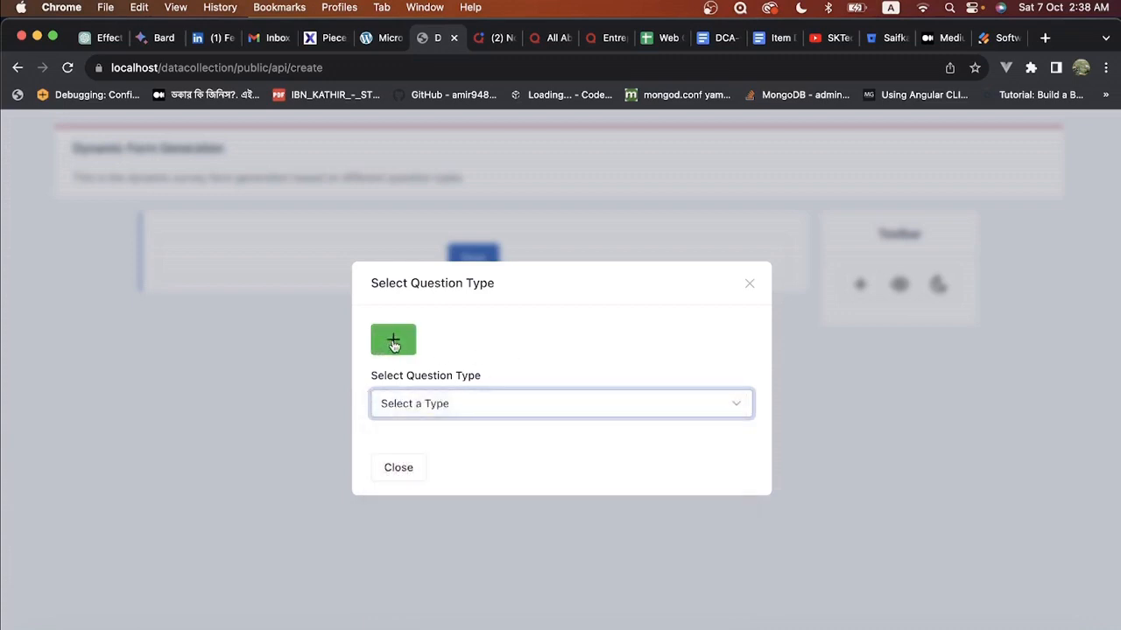
click(481, 414)
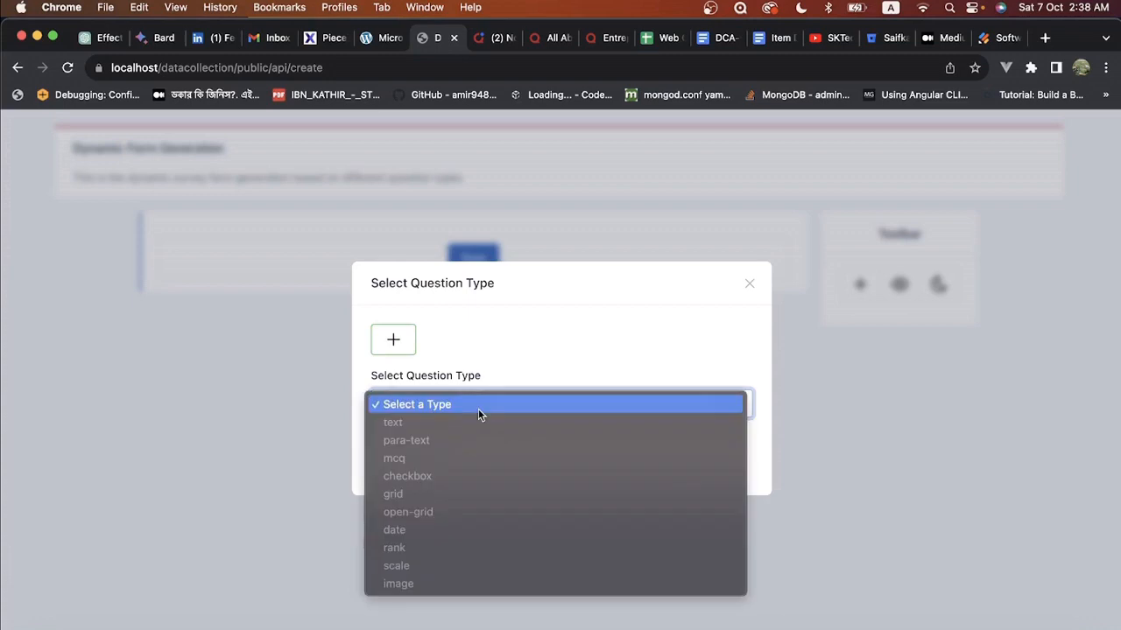
click(501, 357)
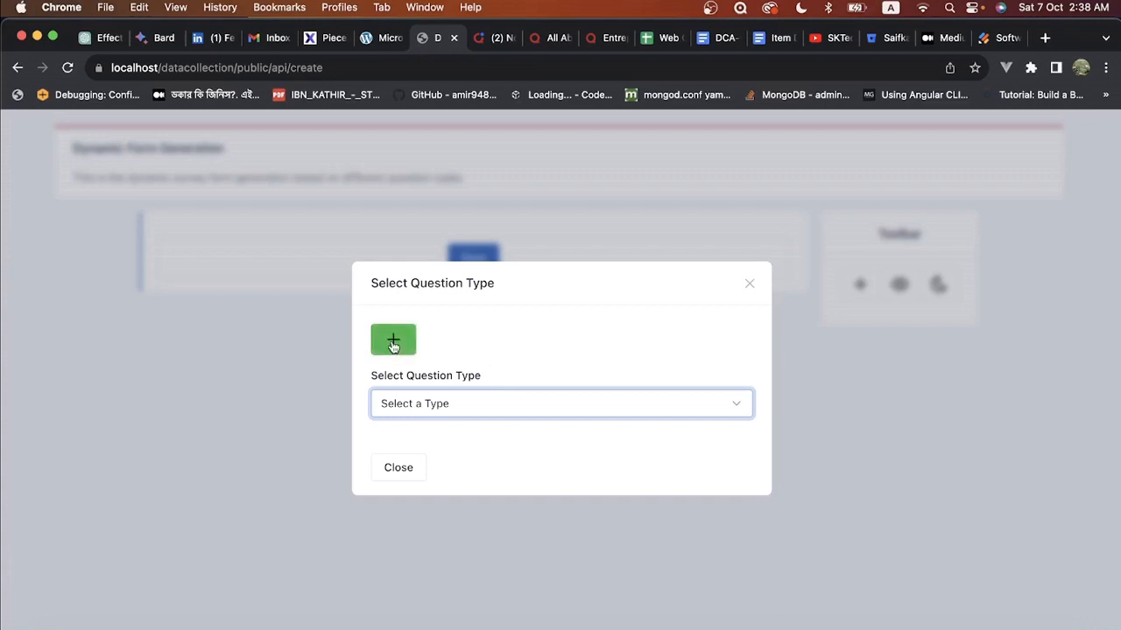
- Switch to the Jotform Software Survey template preview and copy the question "How did you hear about ...?"
click(480, 402)
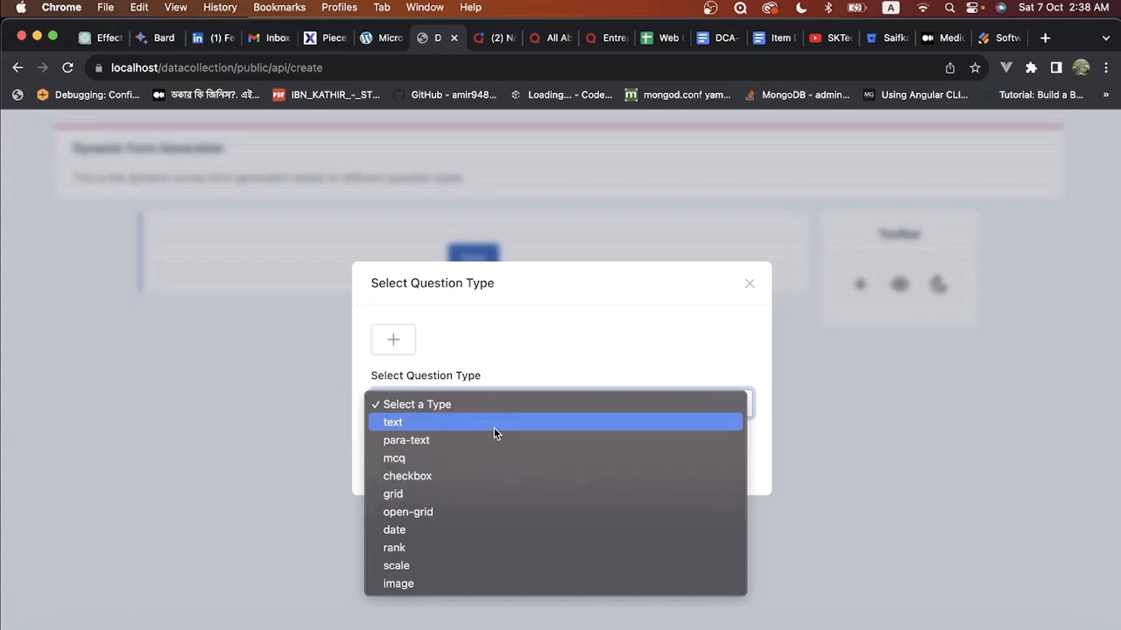
click(1004, 38)
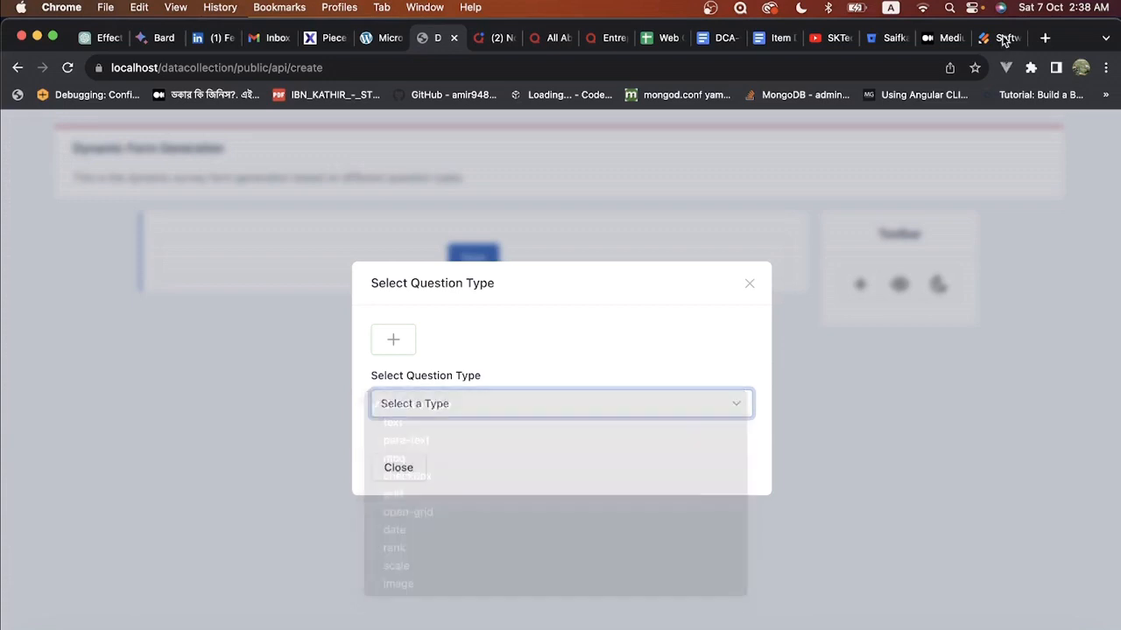
click(998, 37)
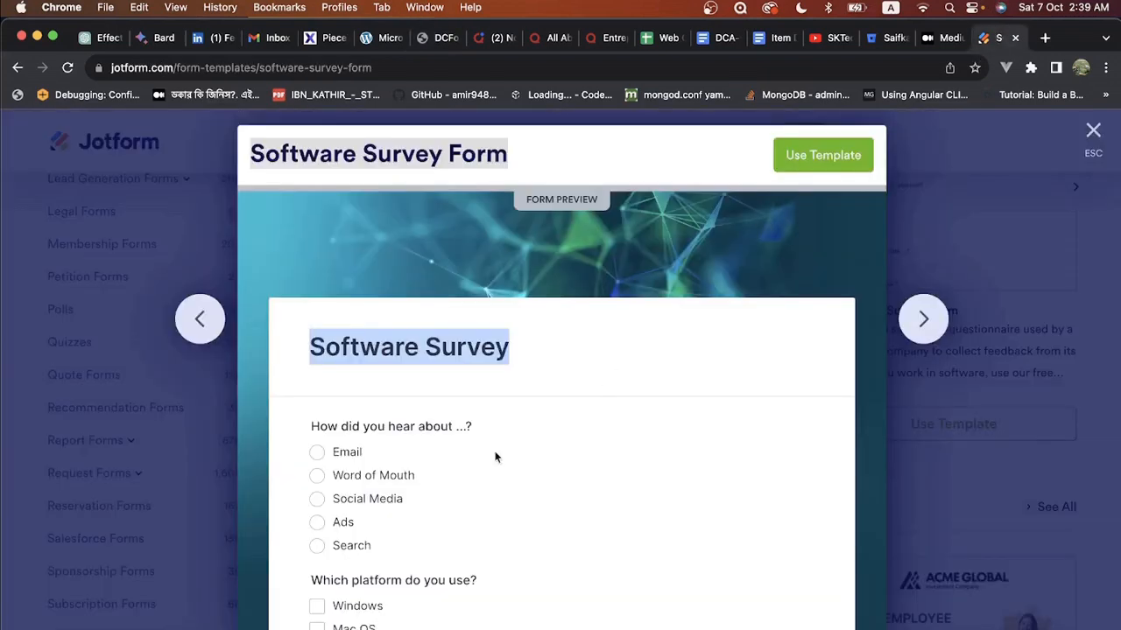
scroll(424, 499, down, 1)
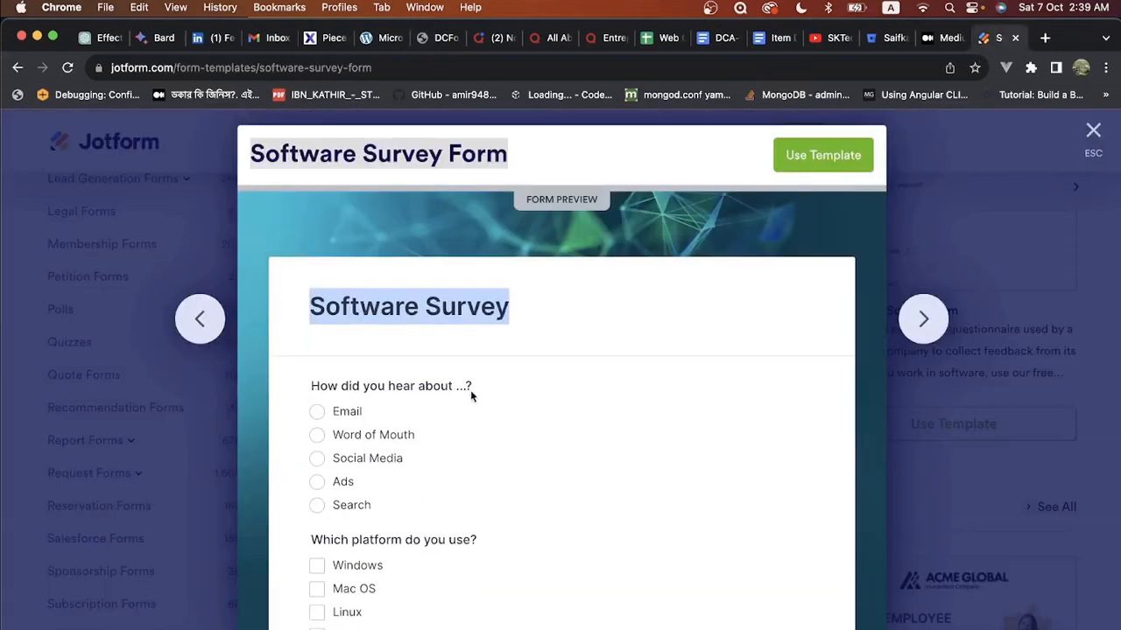
click(317, 482)
click(317, 461)
drag(474, 388, 312, 391)
key(super+c)
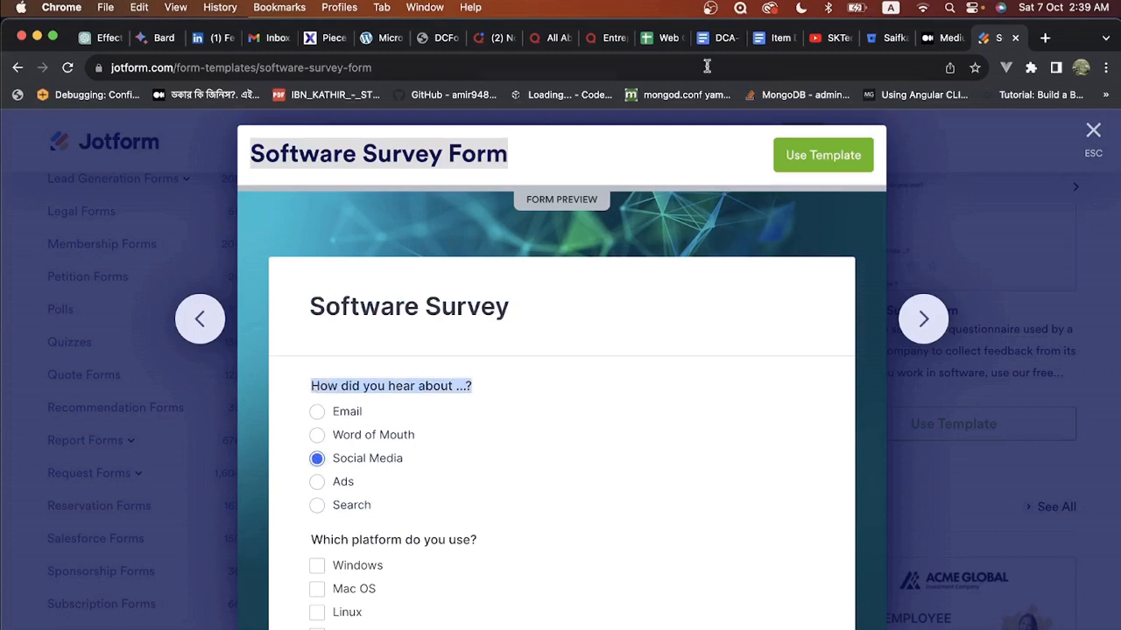
- Return to the form generator, add a question of type mcq, confirm it and close the question type selection
click(426, 41)
click(436, 406)
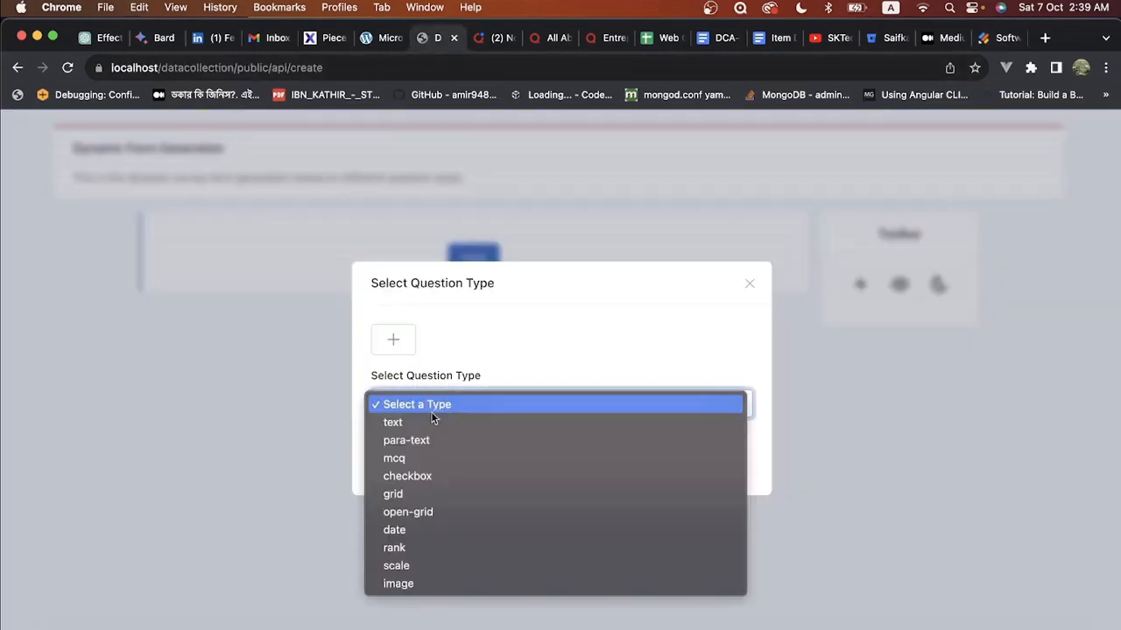
key(Escape)
click(413, 455)
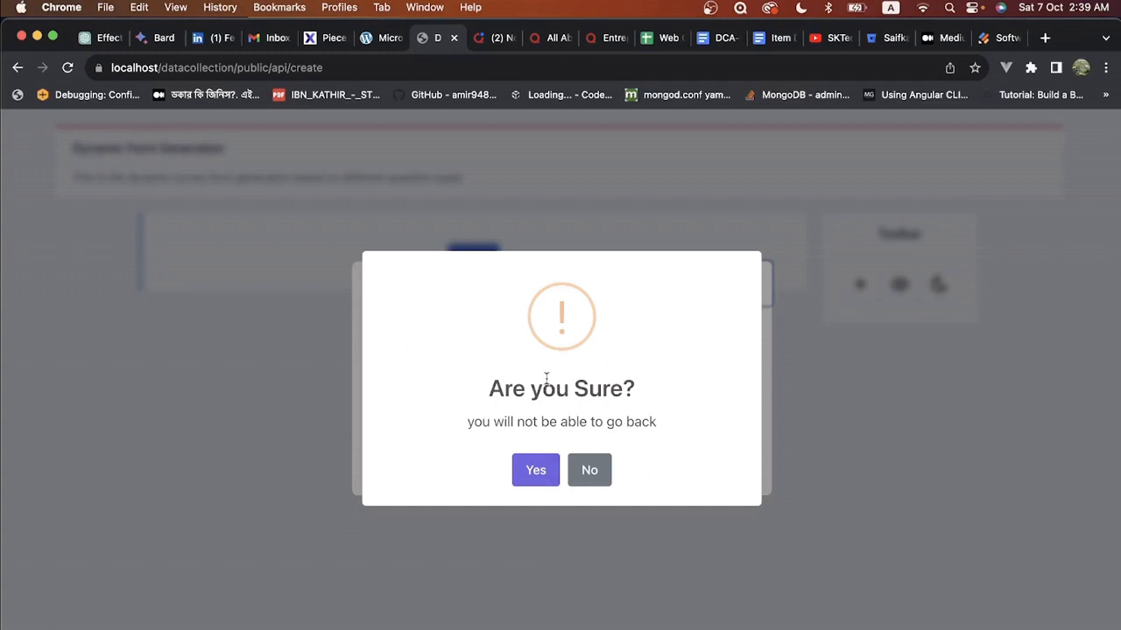
click(543, 478)
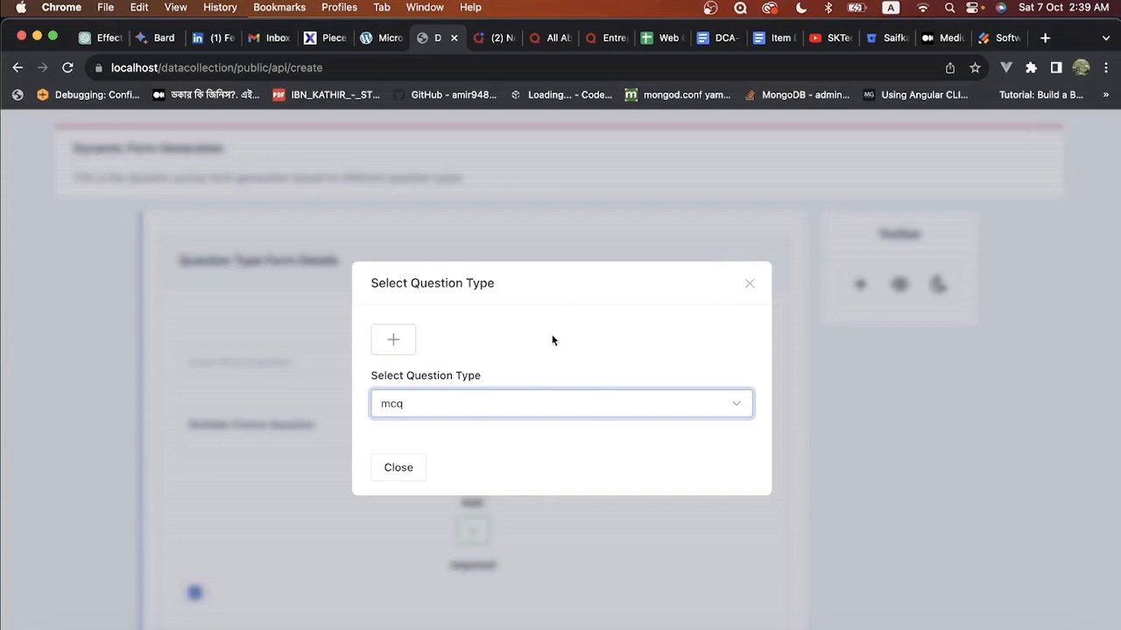
click(398, 467)
- Fill the mcq question with the copied "How did you hear about ...?" and set its short description to "N/A"
scroll(518, 380, down, 1)
scroll(518, 385, up, 2)
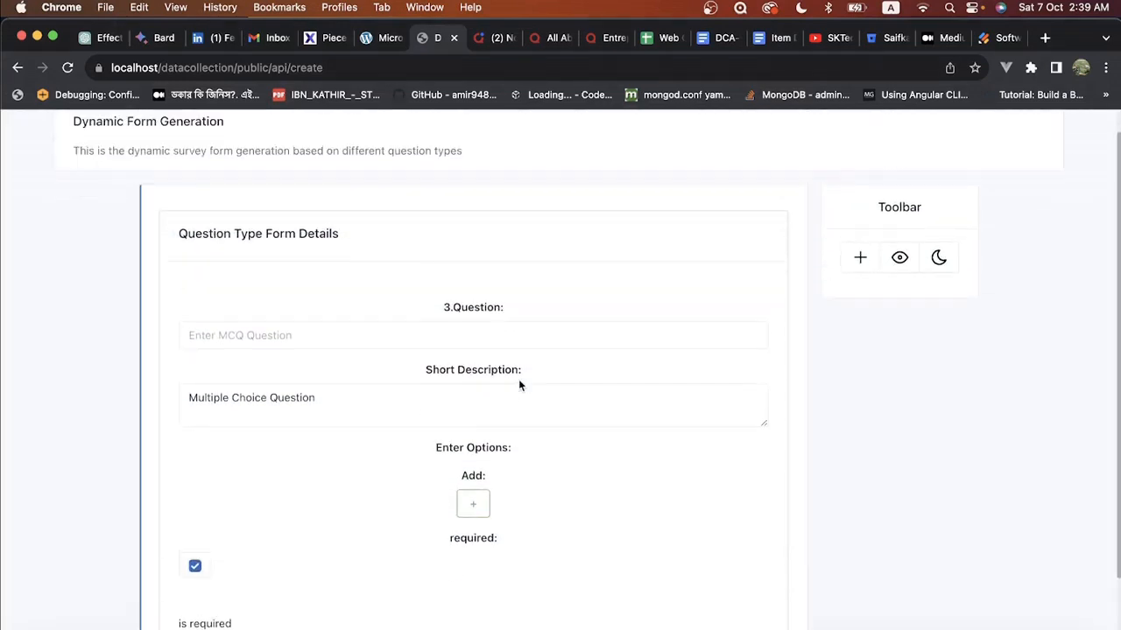
scroll(337, 455, down, 2)
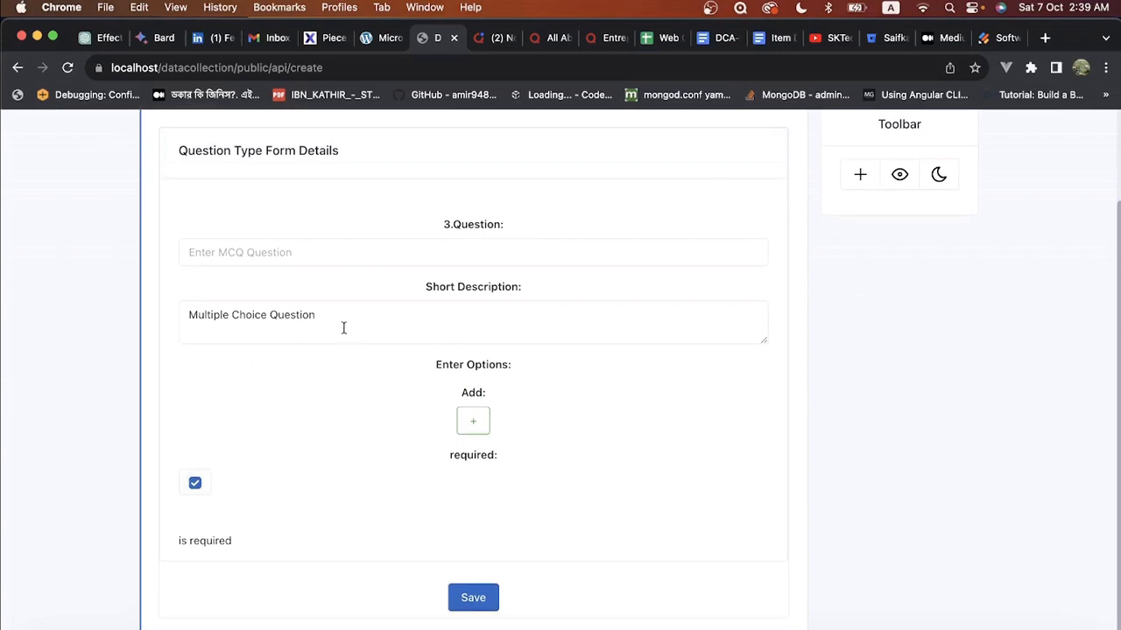
click(271, 254)
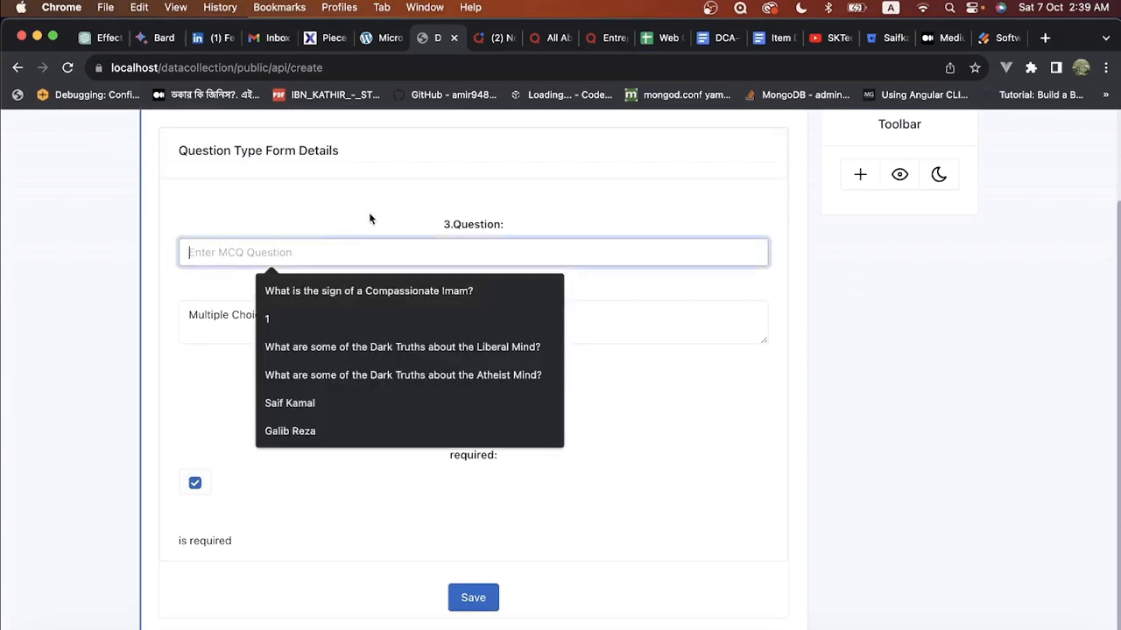
key(super+v)
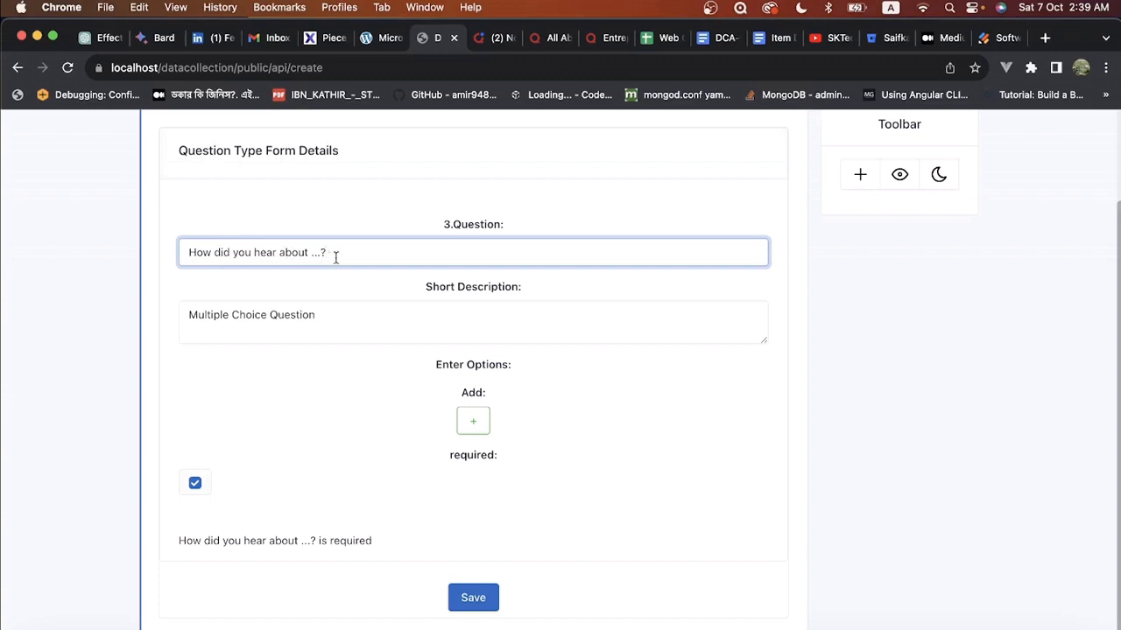
click(320, 310)
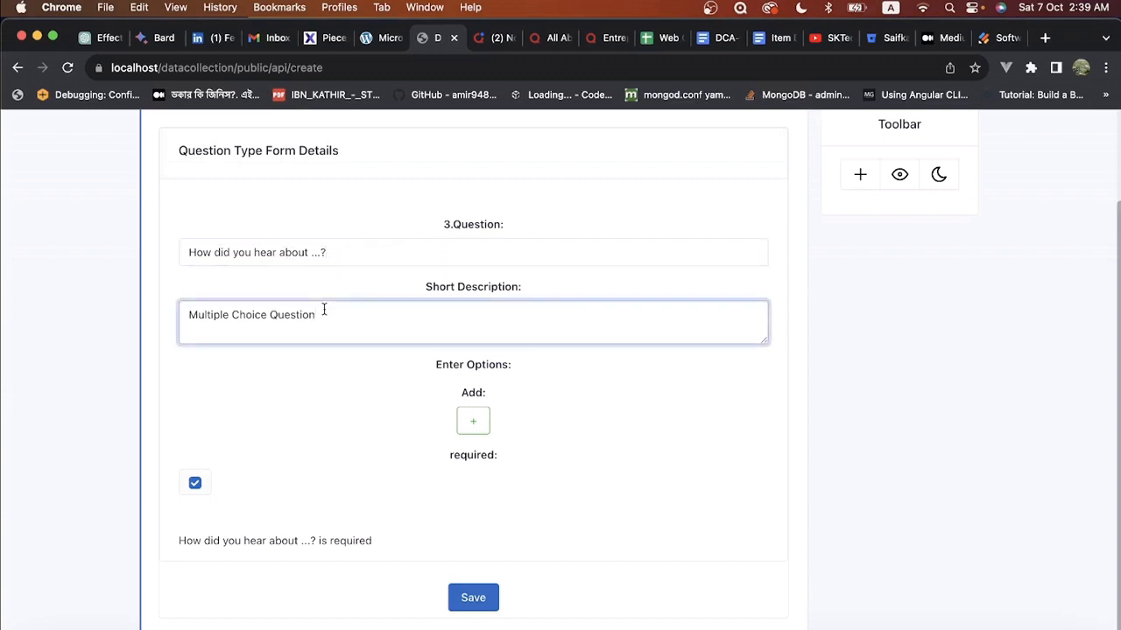
key(super+a)
text(N/)
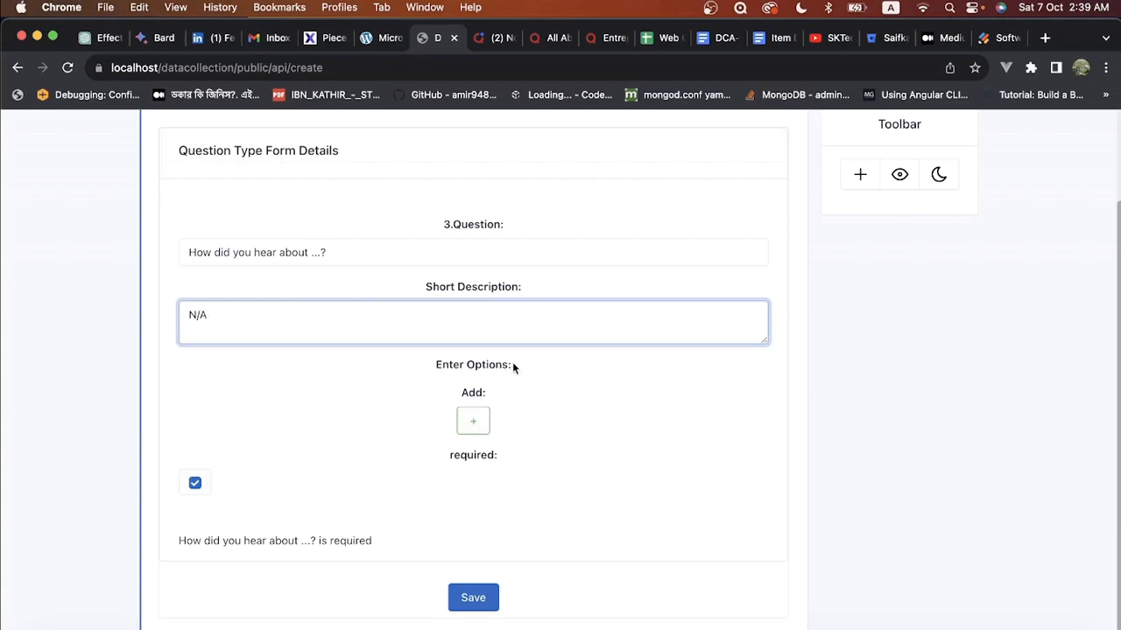
- Add the first answer option to the mcq question as "Email", matching the Jotform template preview
drag(512, 365, 432, 368)
click(471, 365)
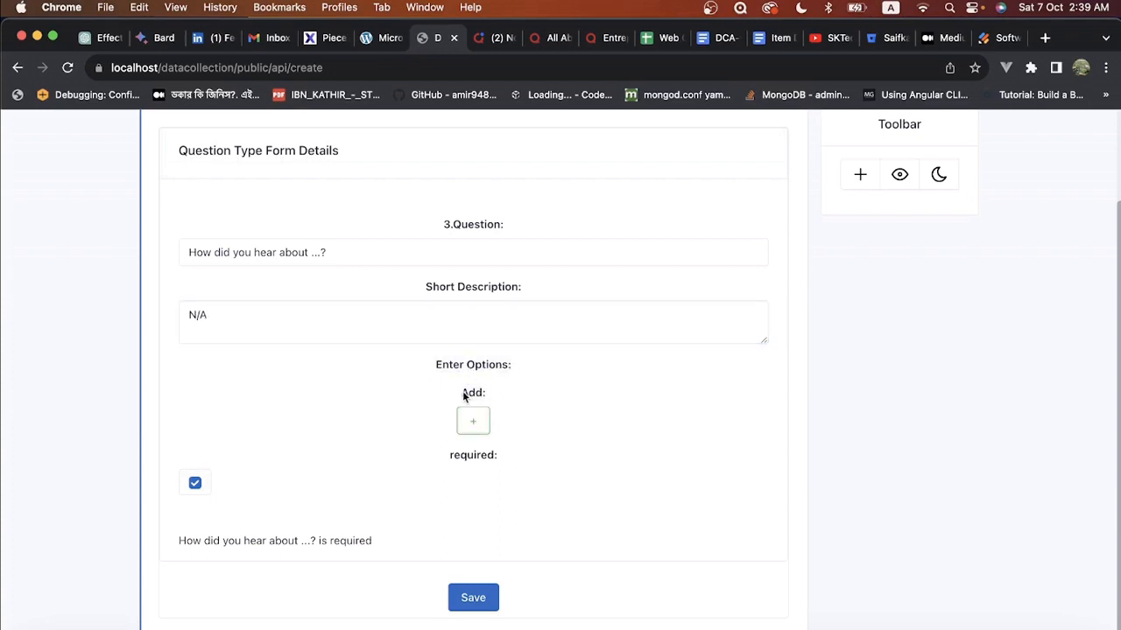
click(474, 423)
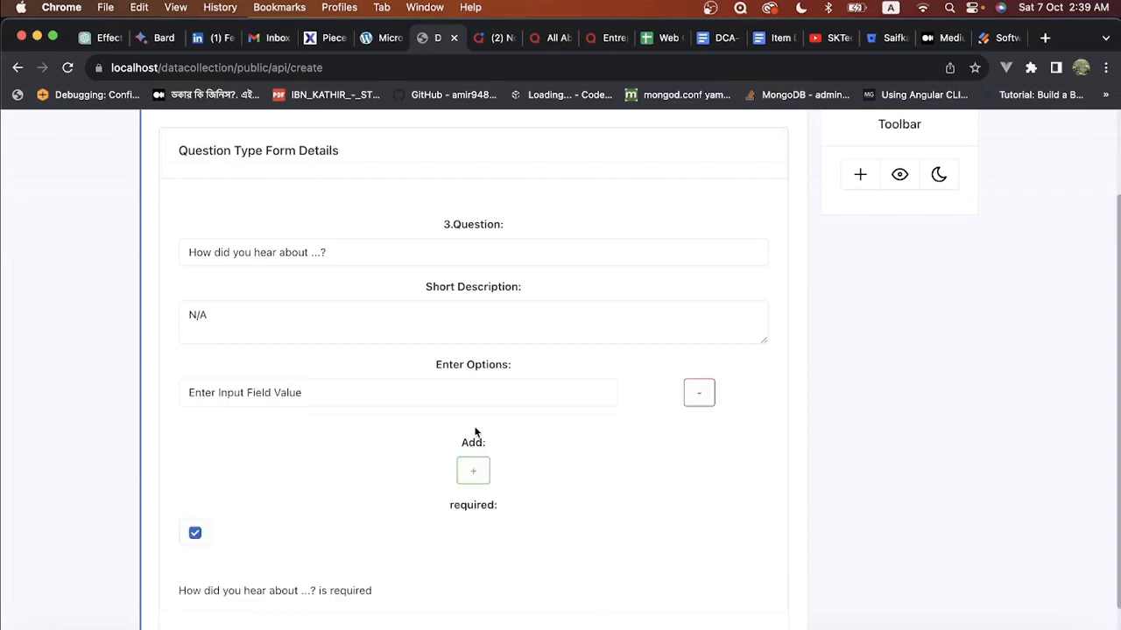
click(507, 389)
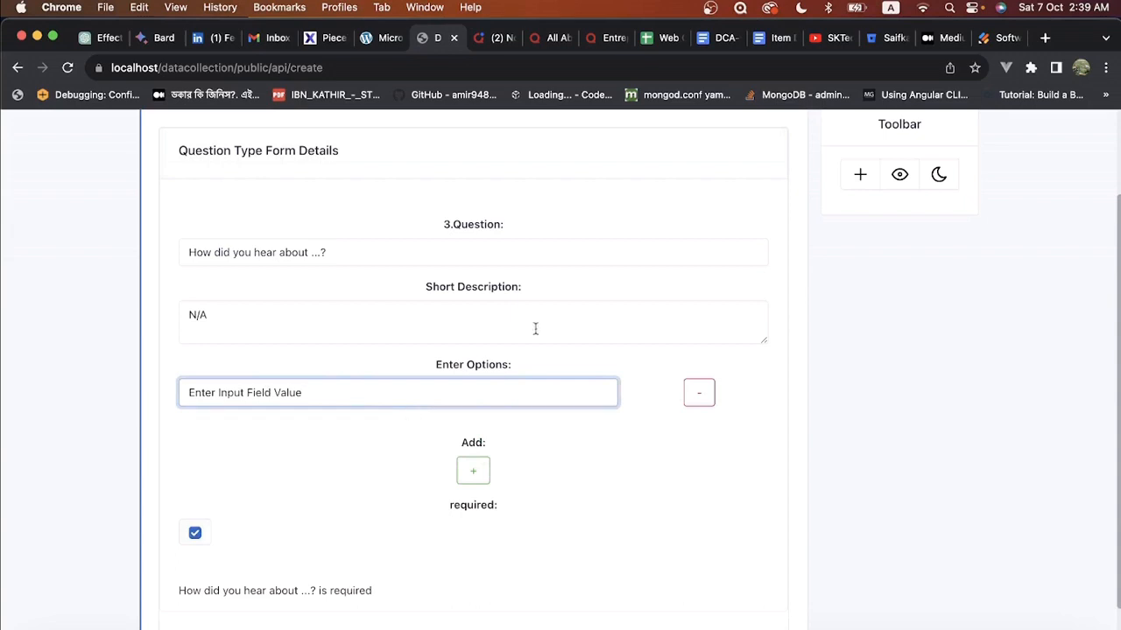
click(1002, 38)
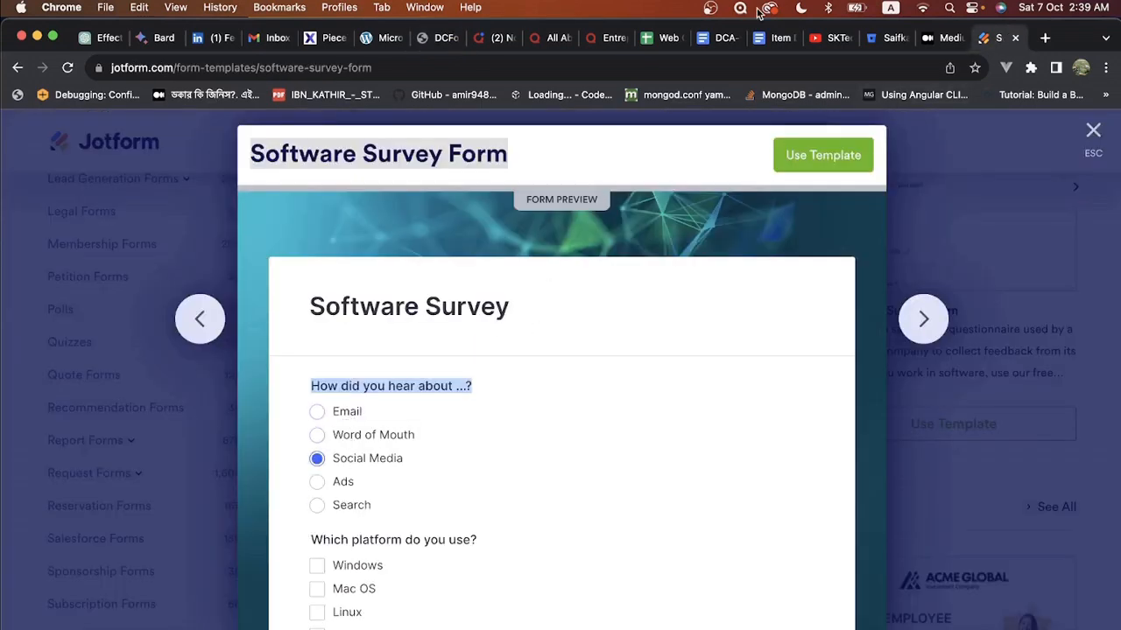
click(342, 417)
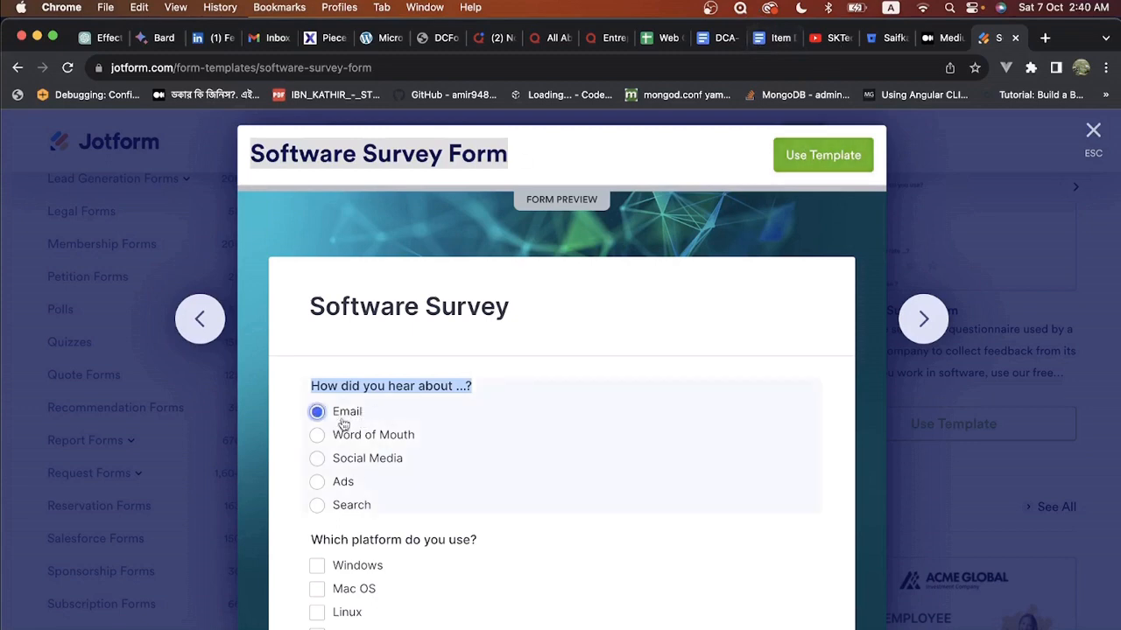
click(422, 38)
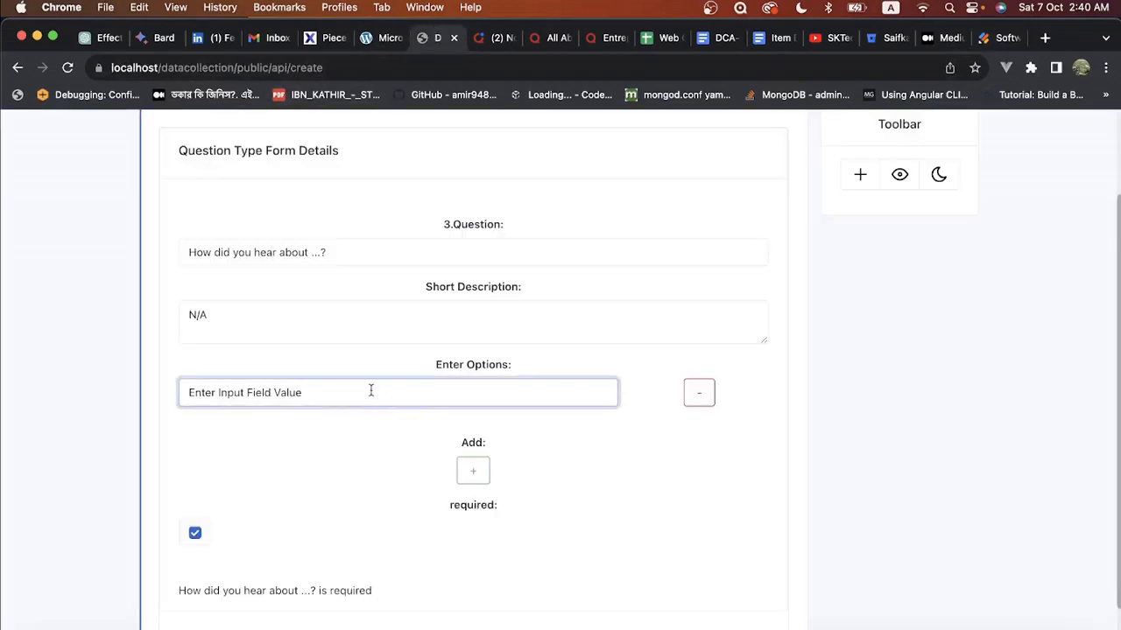
text(Email)
- Add a second answer option, "Word of Mouth", to the mcq question
click(488, 470)
click(330, 440)
text(Wo)
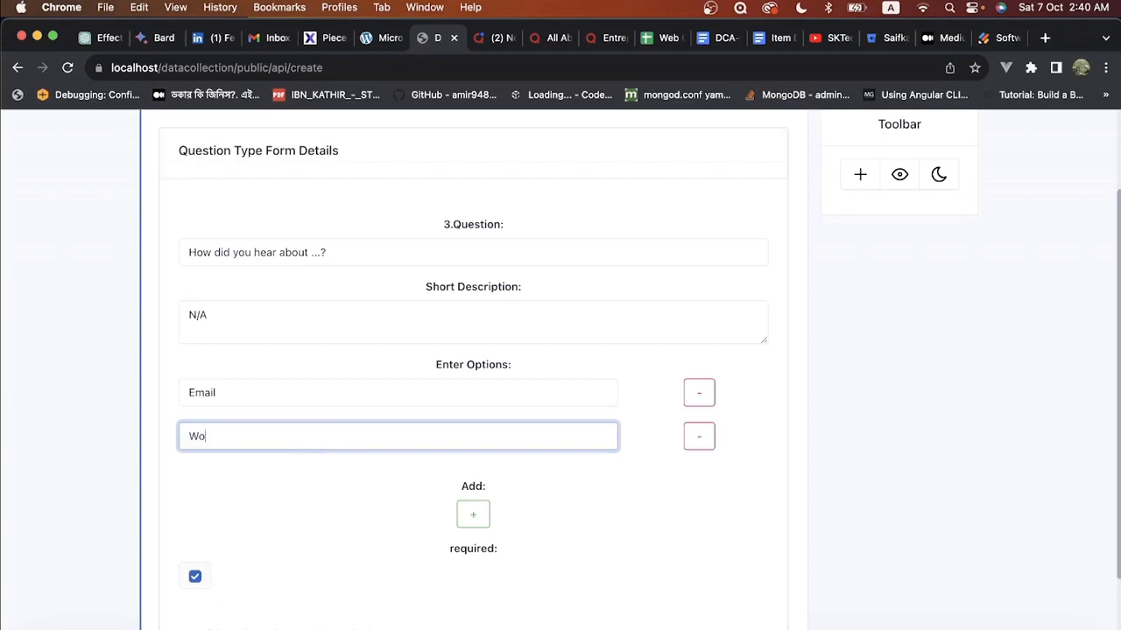
text(rd of Mouth)
- Add a third, unedited option field to the mcq question and remove it again
click(473, 514)
click(366, 484)
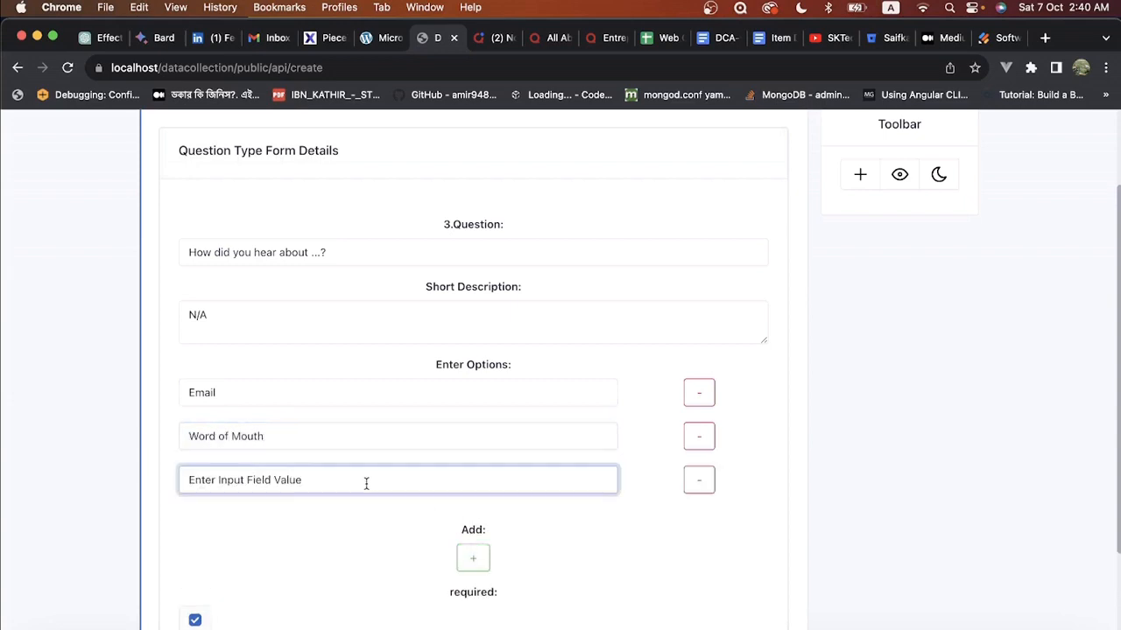
key(super+a)
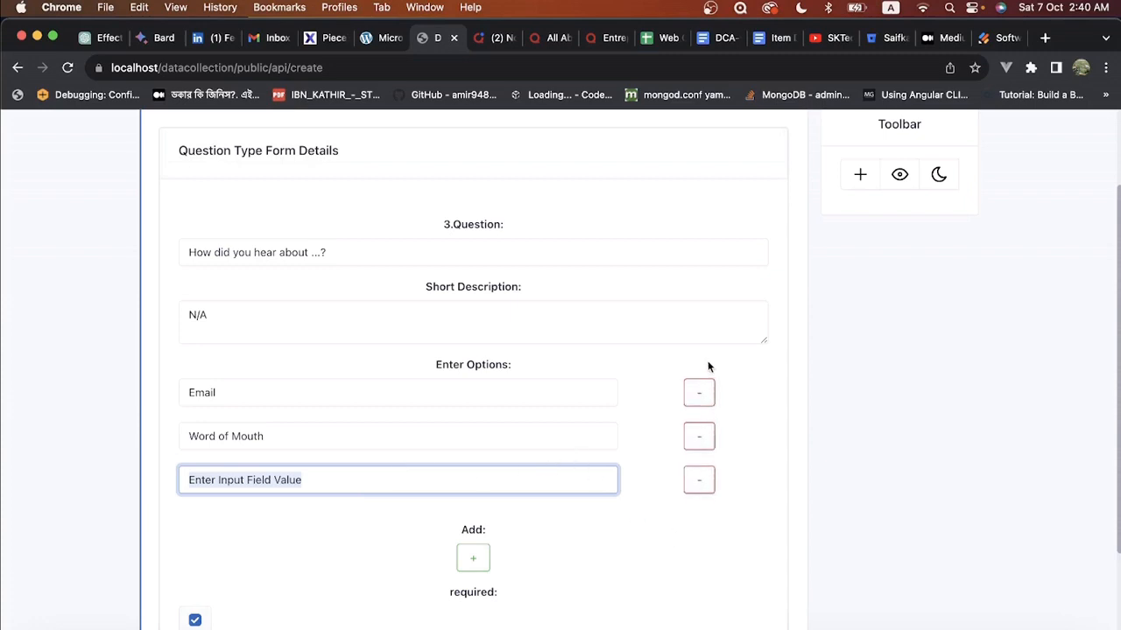
click(697, 483)
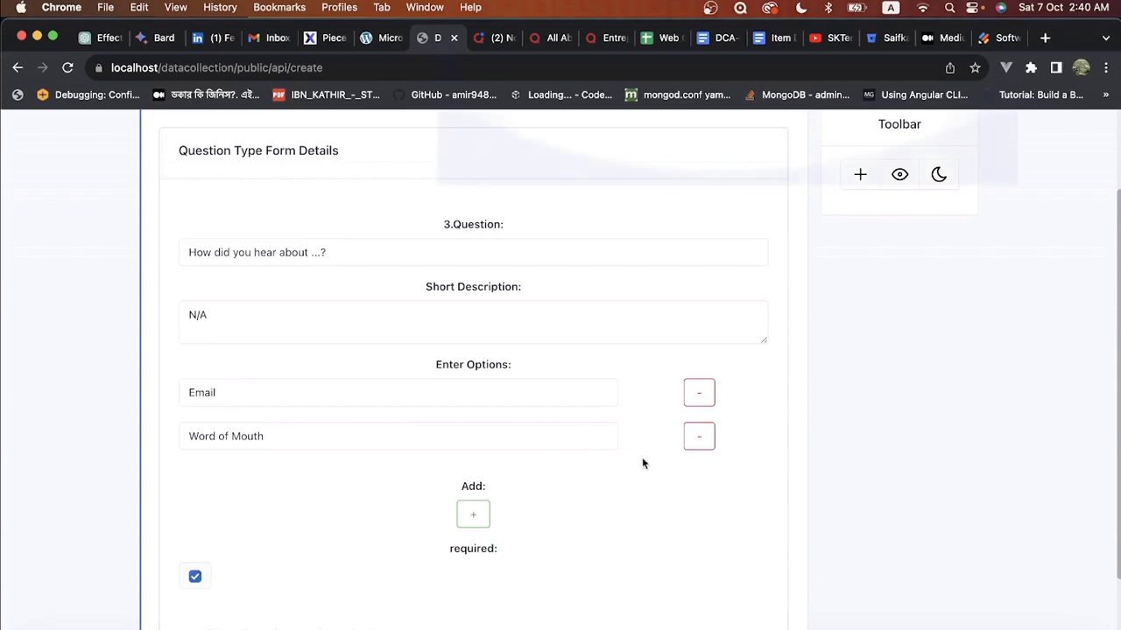
- Add "Social Media" as the third answer option of the mcq question
click(472, 515)
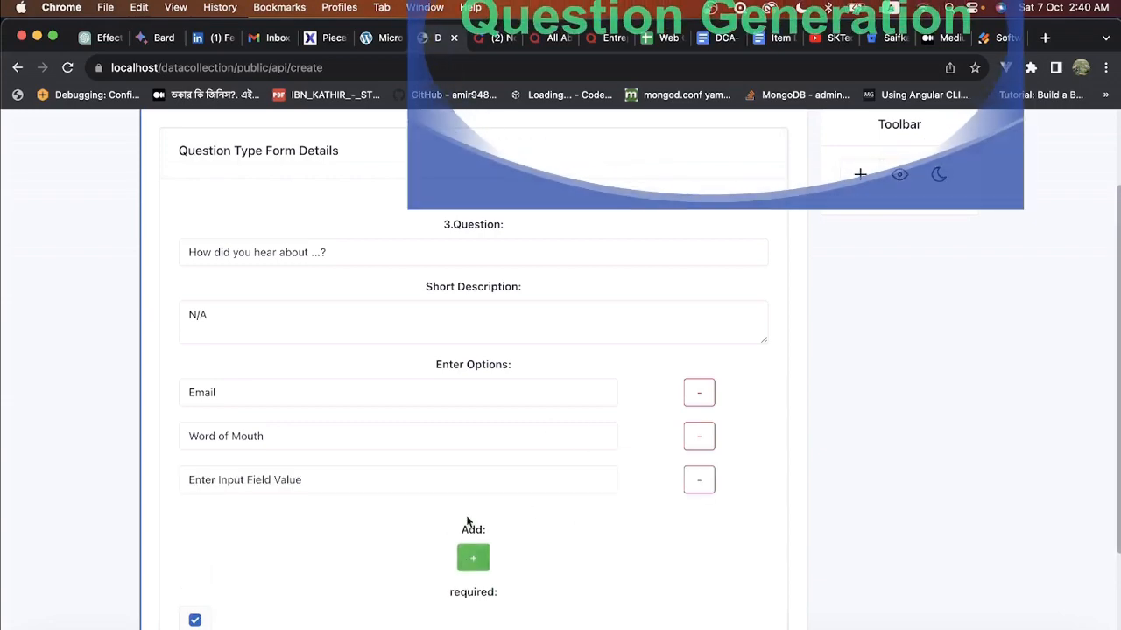
click(315, 473)
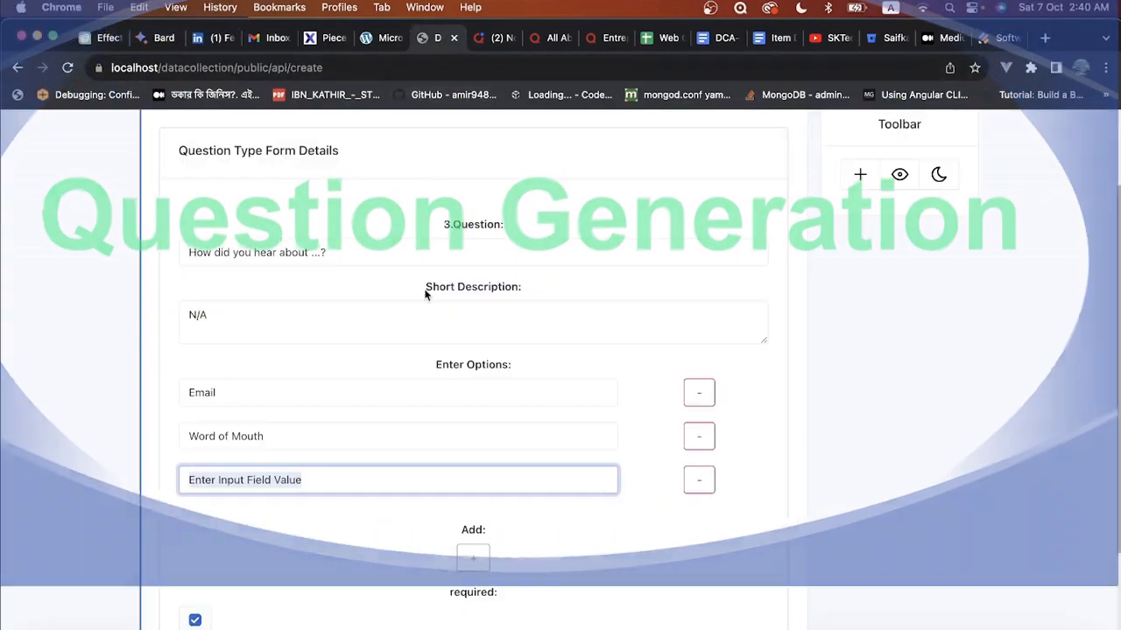
text(Social Med)
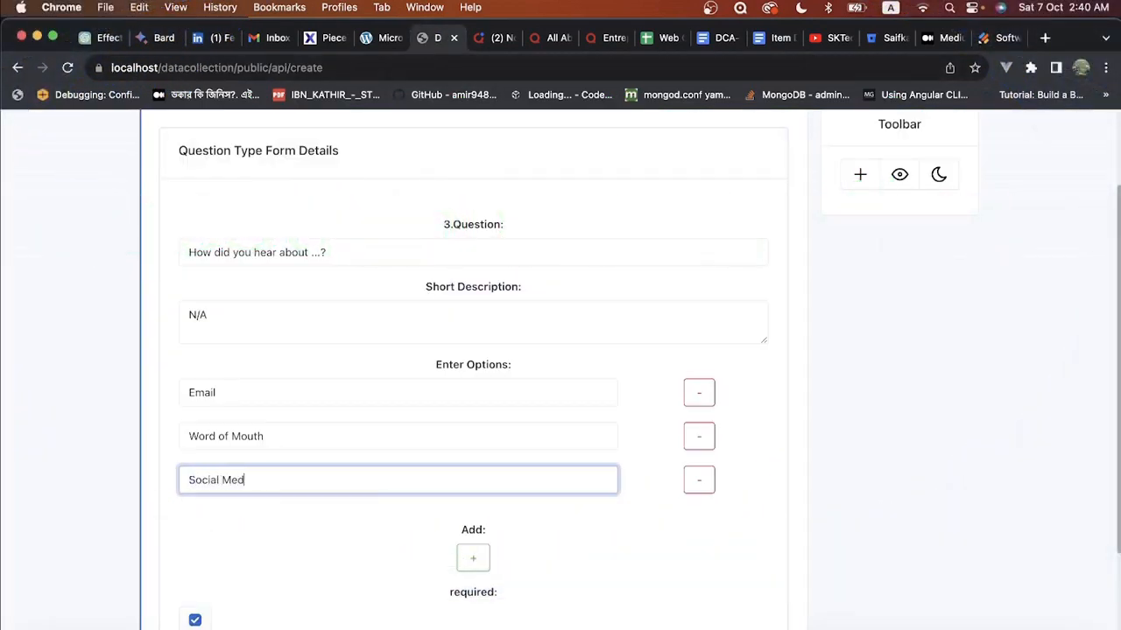
text(ia)
- Add a fourth answer option, "Ads", after checking the option list in the Jotform template preview
click(471, 558)
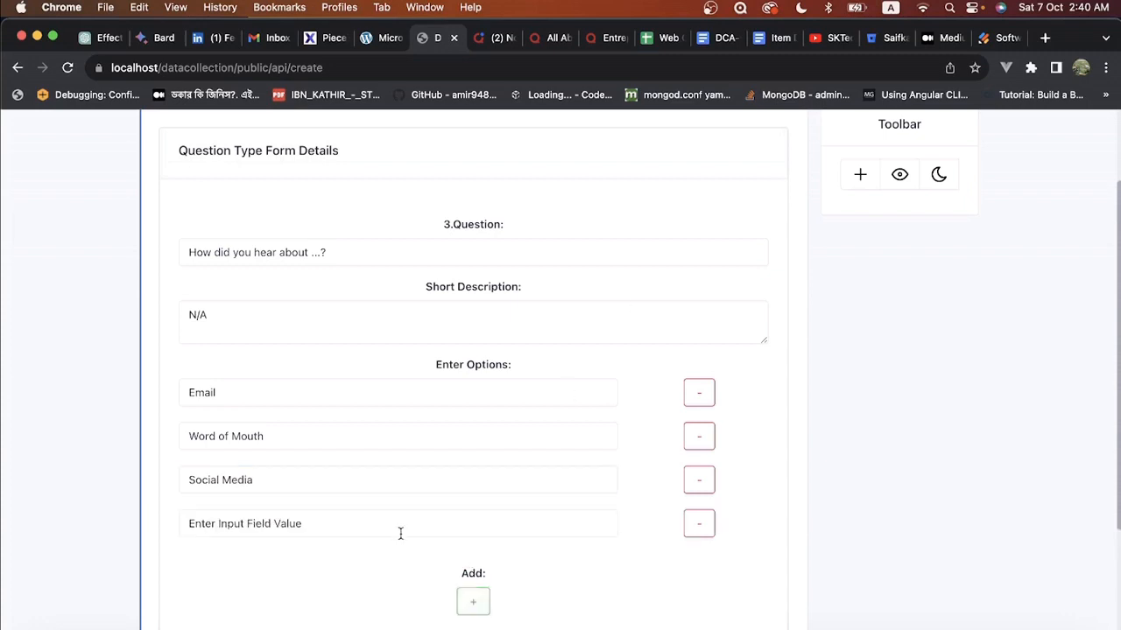
click(400, 525)
click(993, 49)
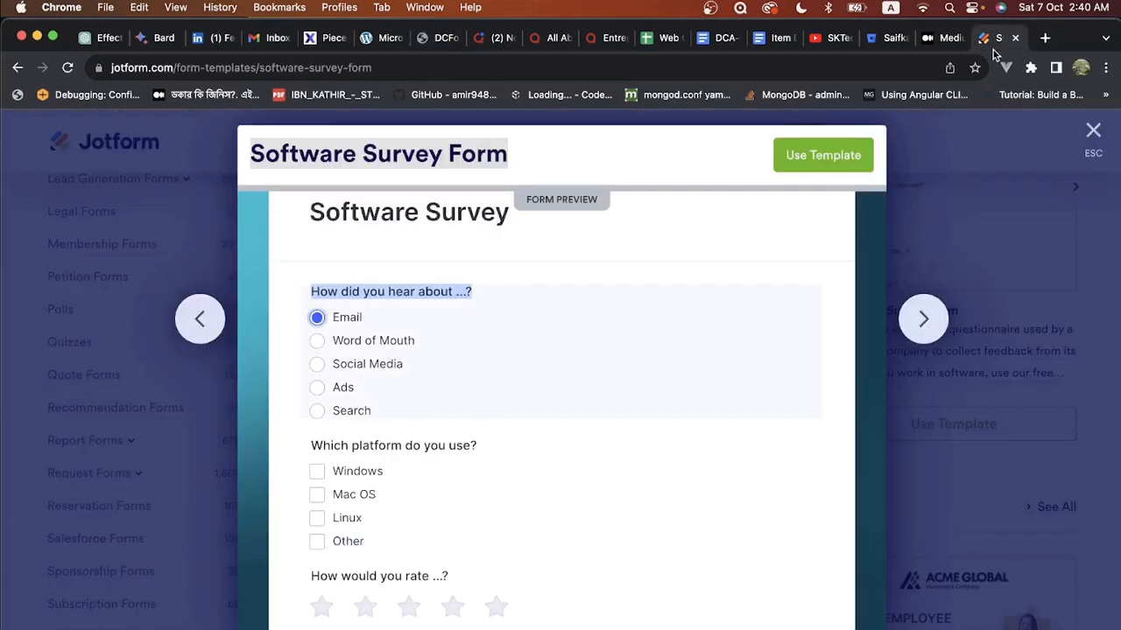
click(431, 38)
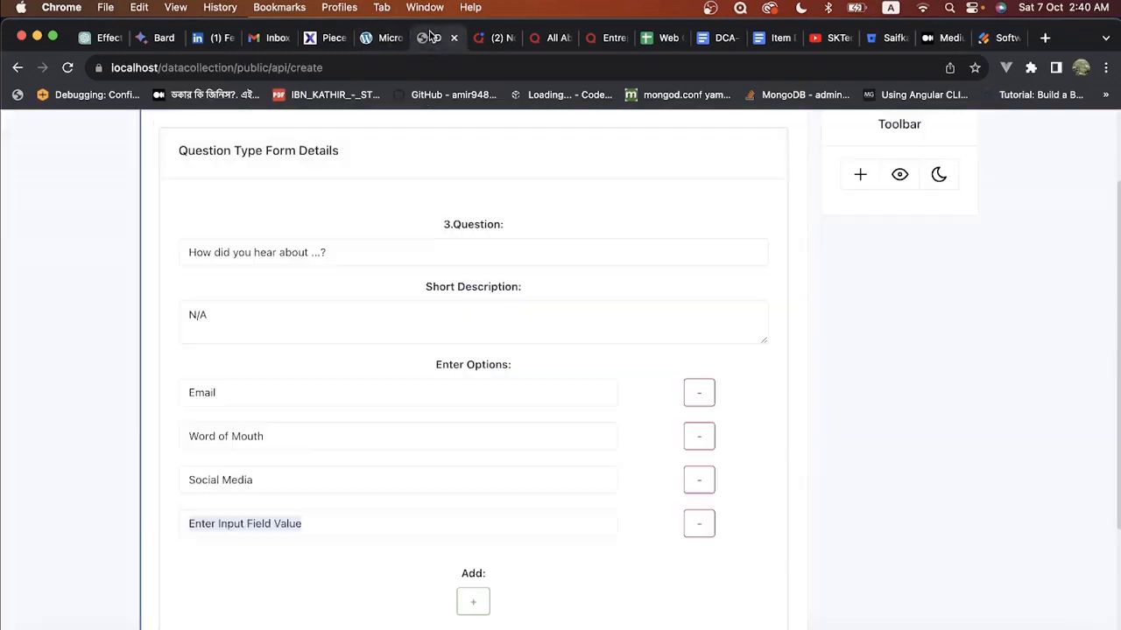
text(Ads)
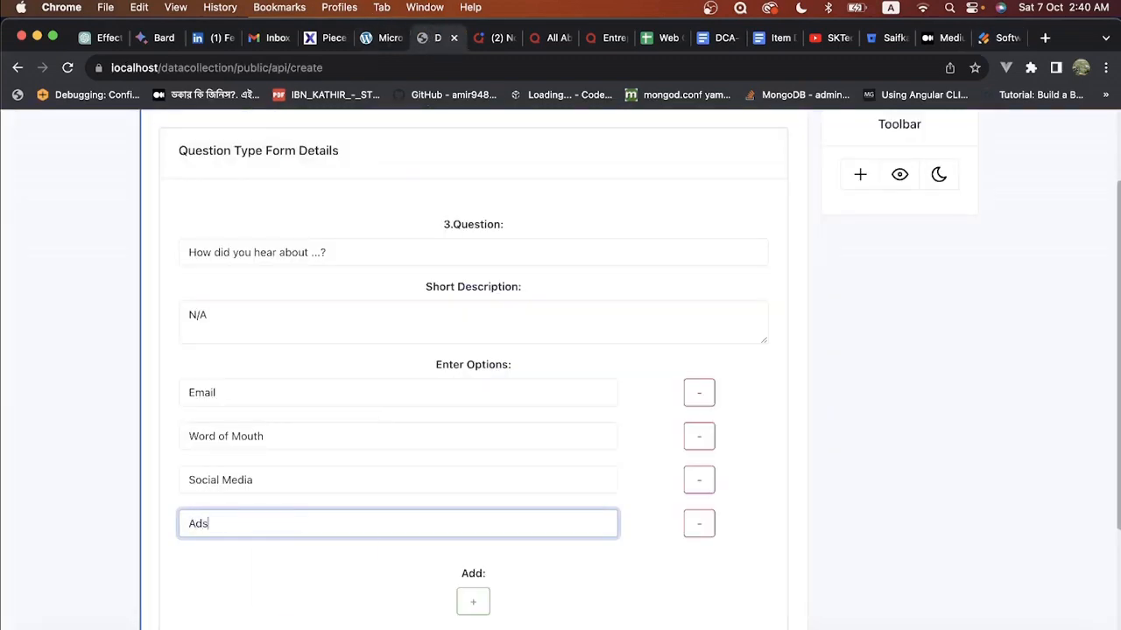
- Add "Search" as the fifth answer option, as listed in the Jotform template preview
click(473, 601)
scroll(363, 398, down, 4)
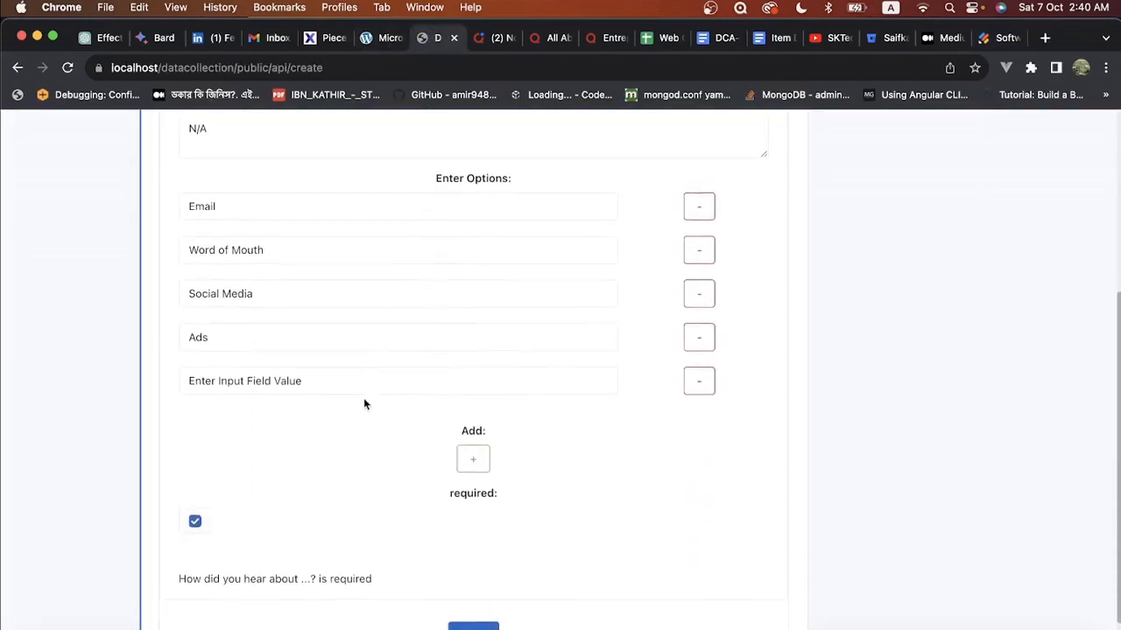
click(363, 374)
click(988, 38)
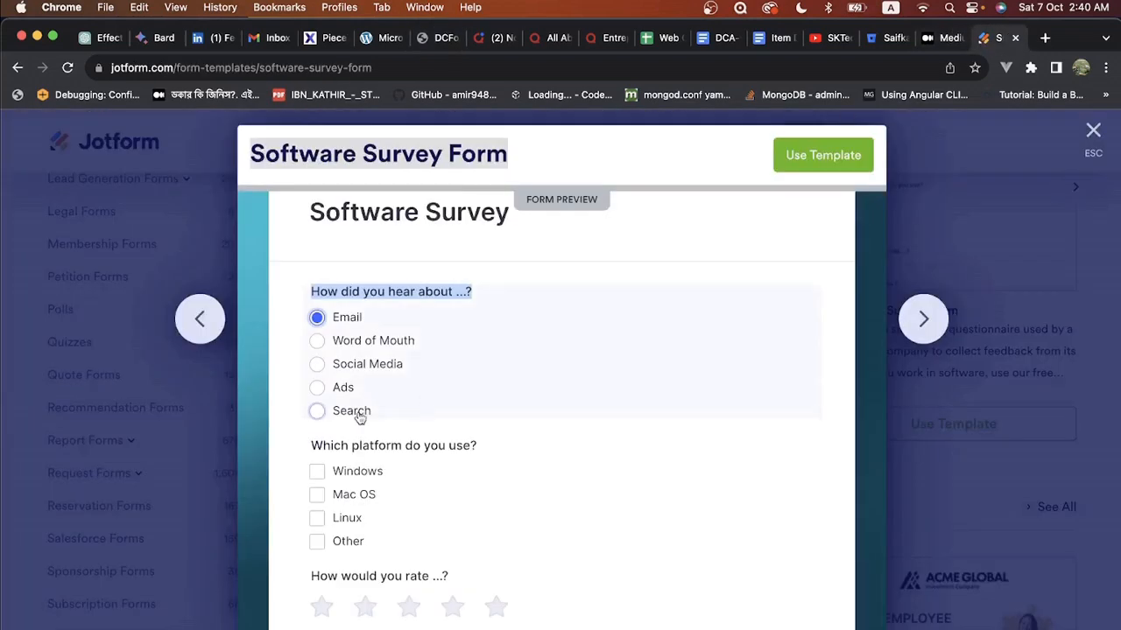
click(441, 38)
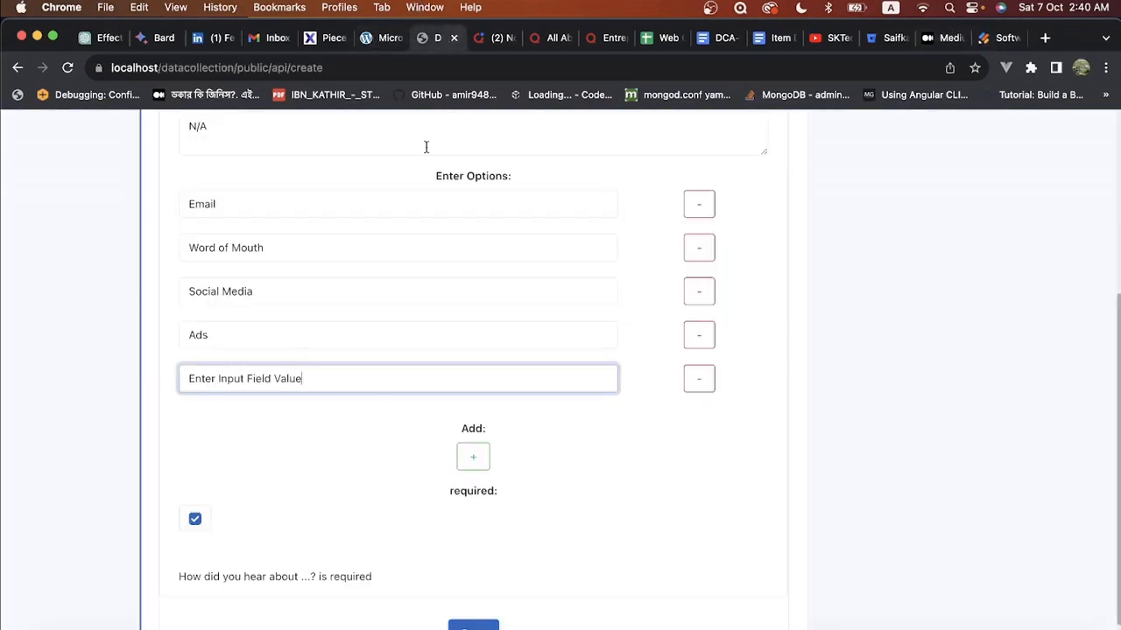
text(Sea)
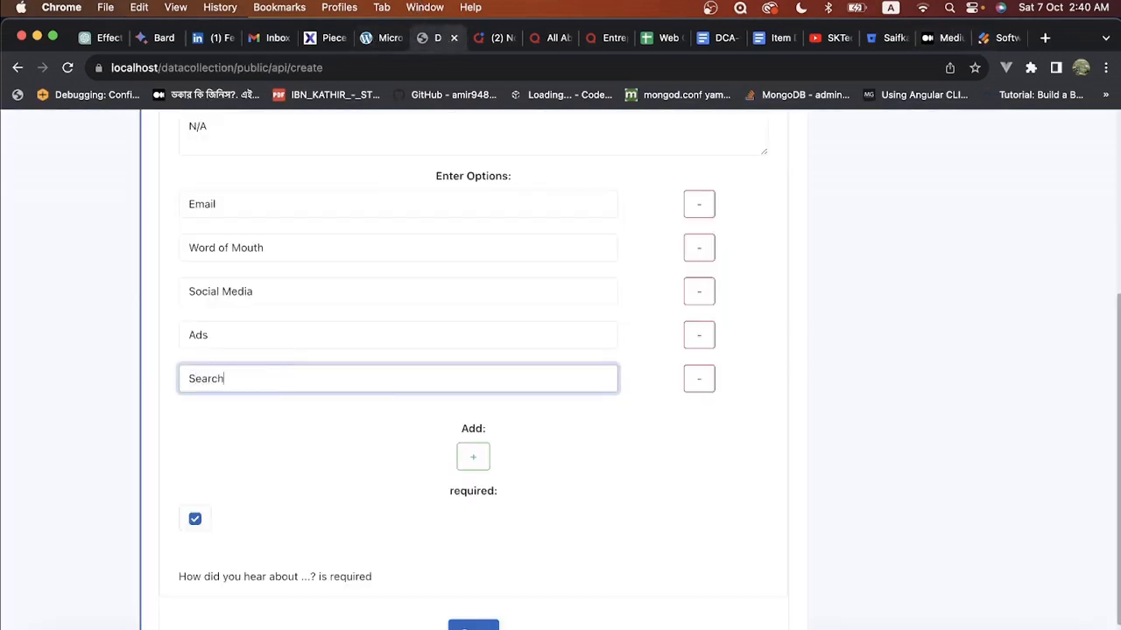
- Complete the mcq question's last option as "Search" and review the question's text, description and options
text(rch)
scroll(447, 237, up, 2)
scroll(449, 238, down, 2)
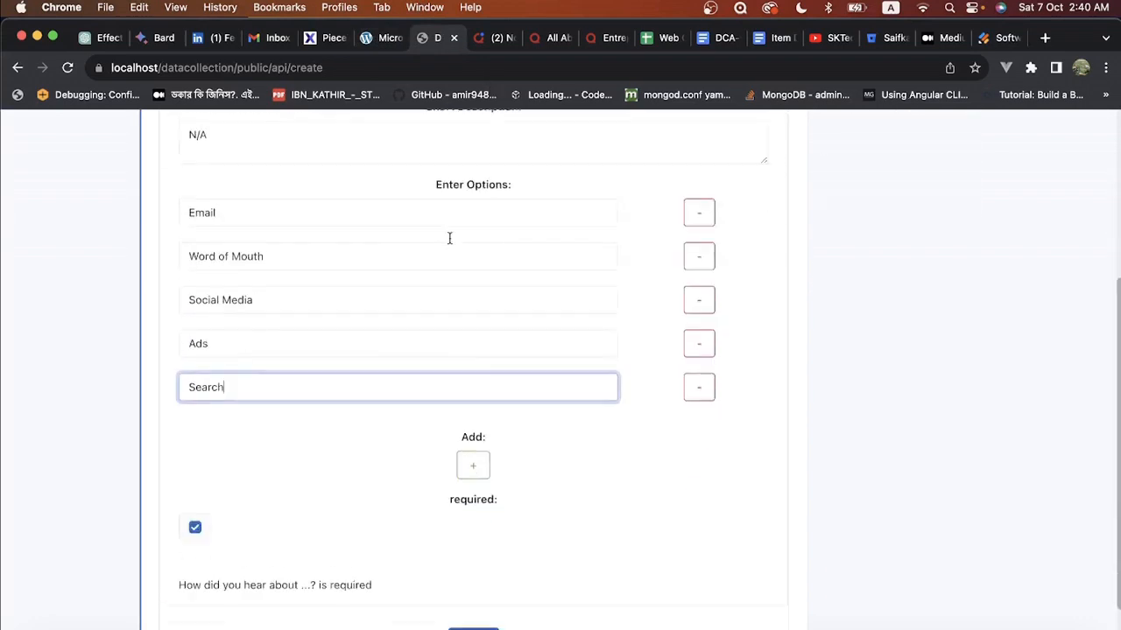
scroll(448, 237, down, 2)
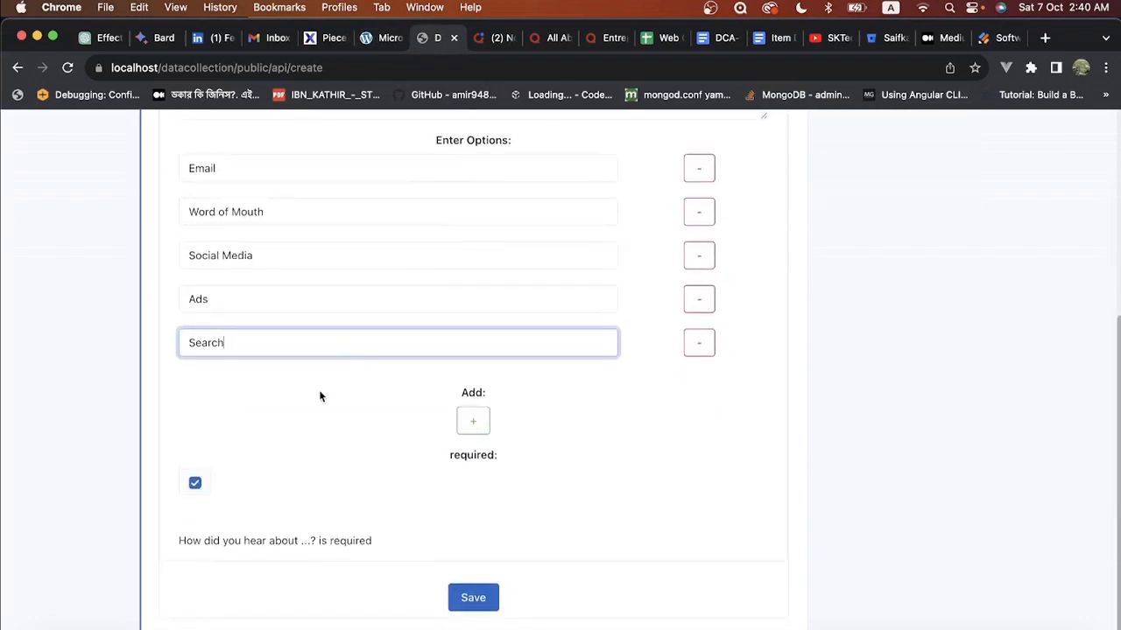
scroll(320, 396, up, 5)
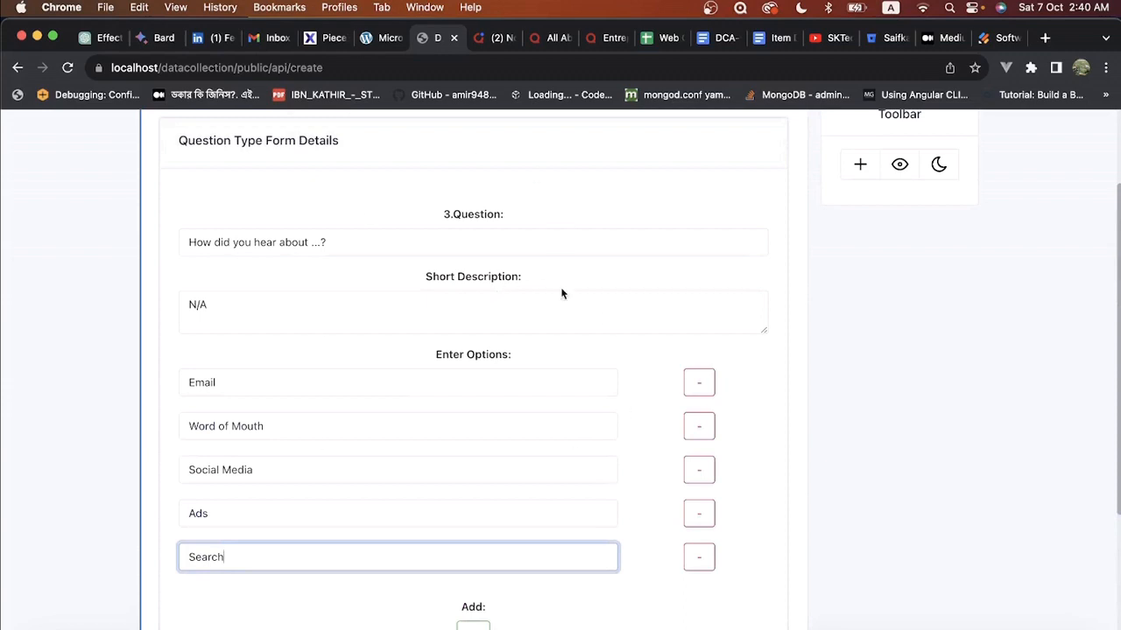
scroll(562, 294, up, 3)
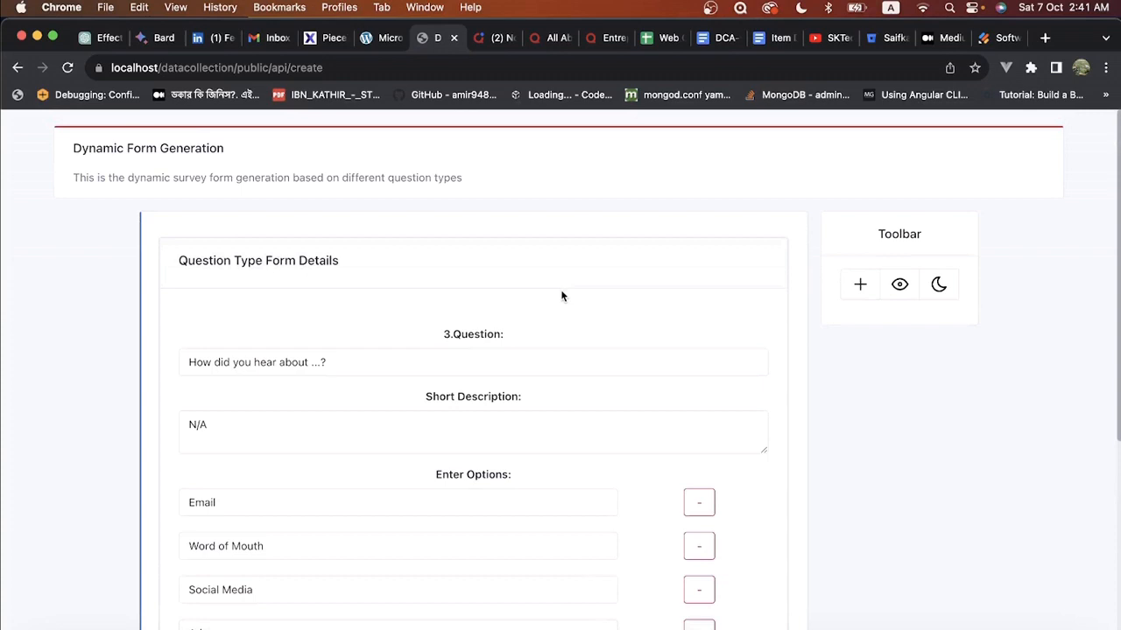
- In the Jotform template preview, test multiple selection on "Which platform do you use?" by ticking and clearing Windows and Mac OS
click(999, 38)
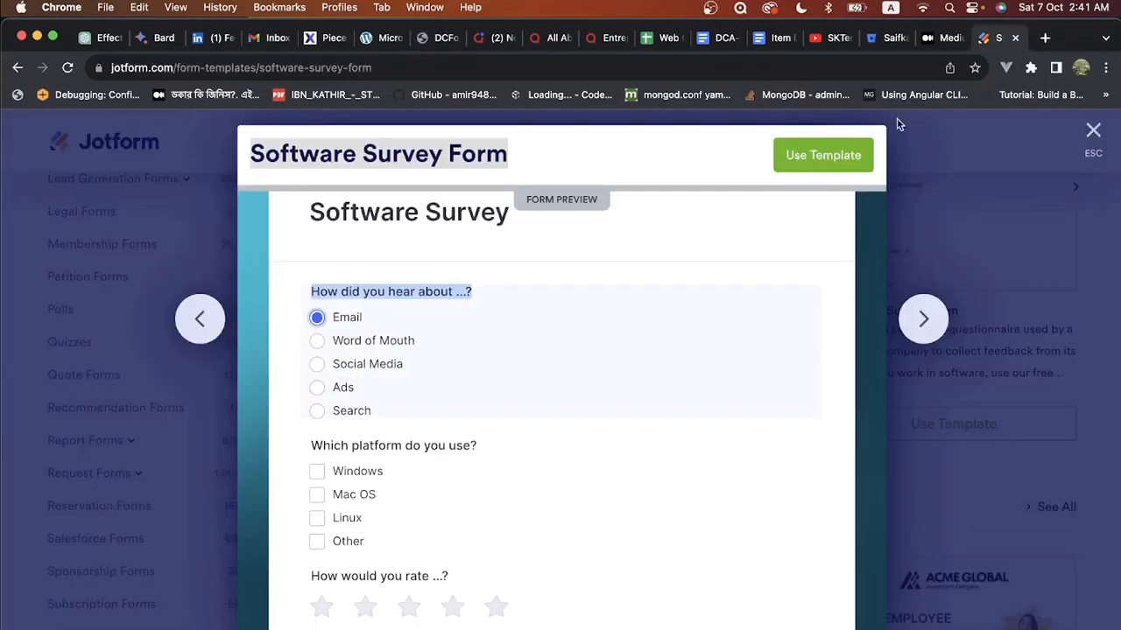
scroll(484, 449, down, 2)
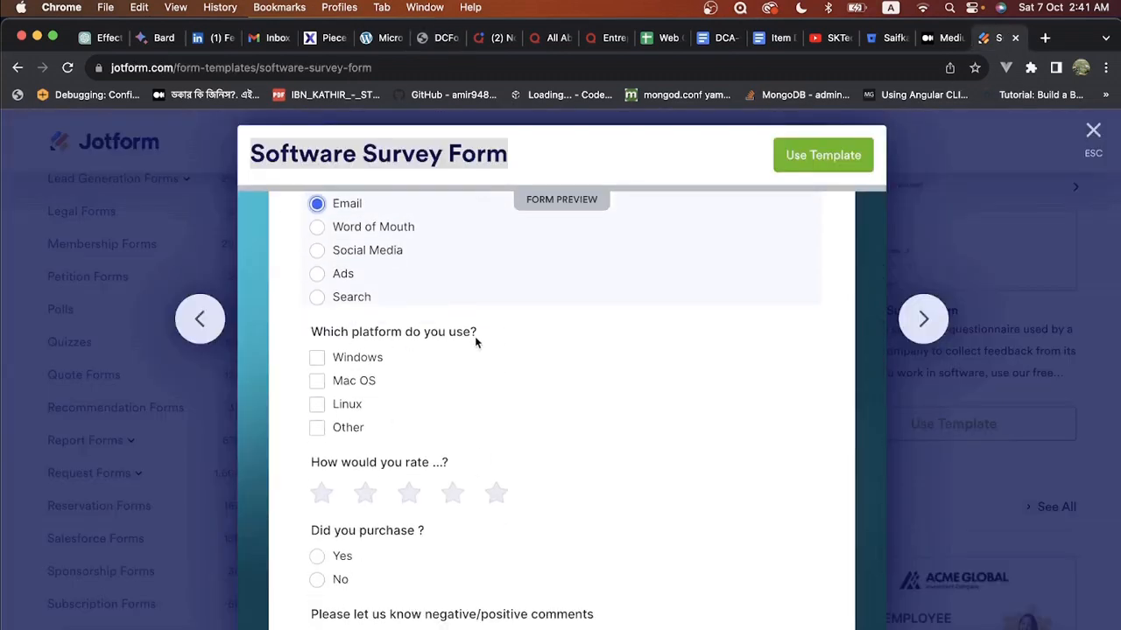
scroll(488, 345, down, 3)
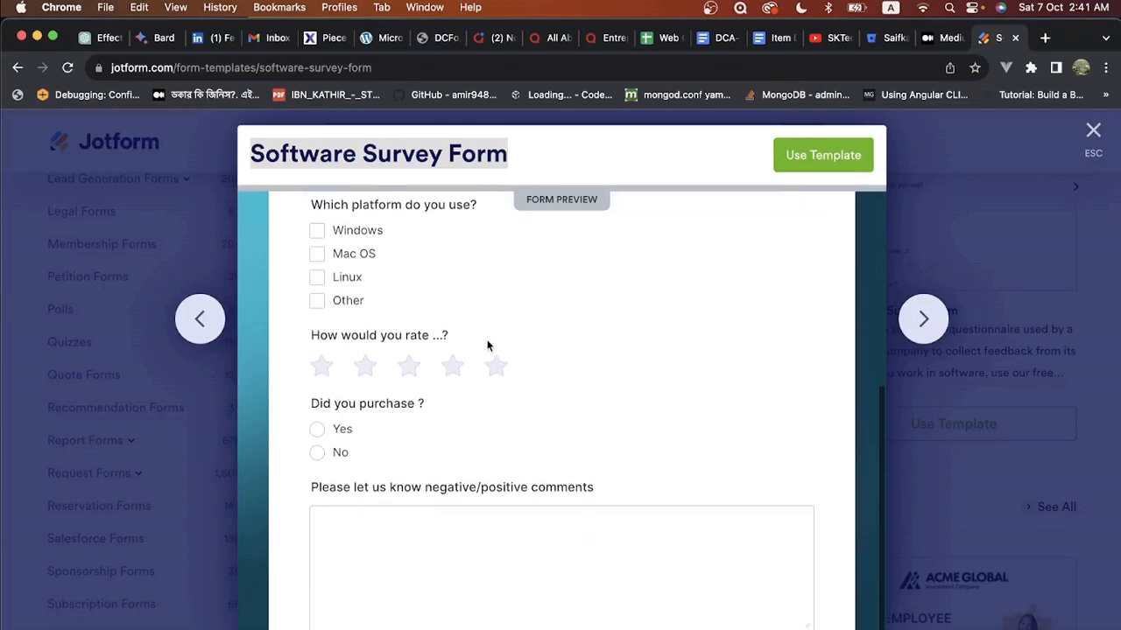
scroll(488, 345, up, 2)
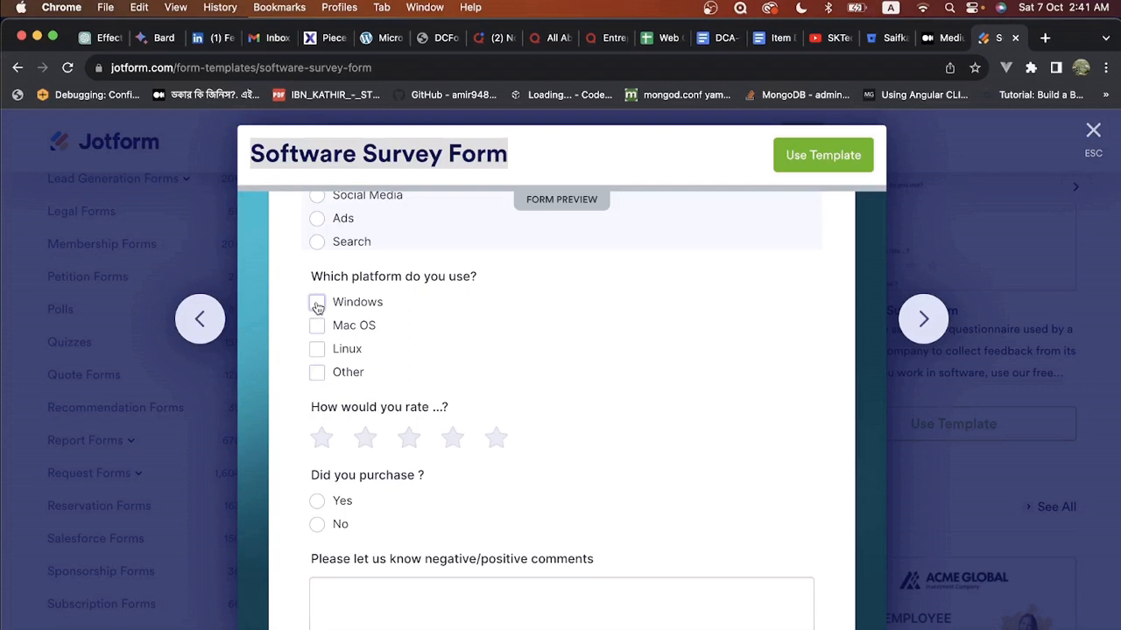
click(317, 304)
click(317, 305)
click(317, 325)
click(317, 305)
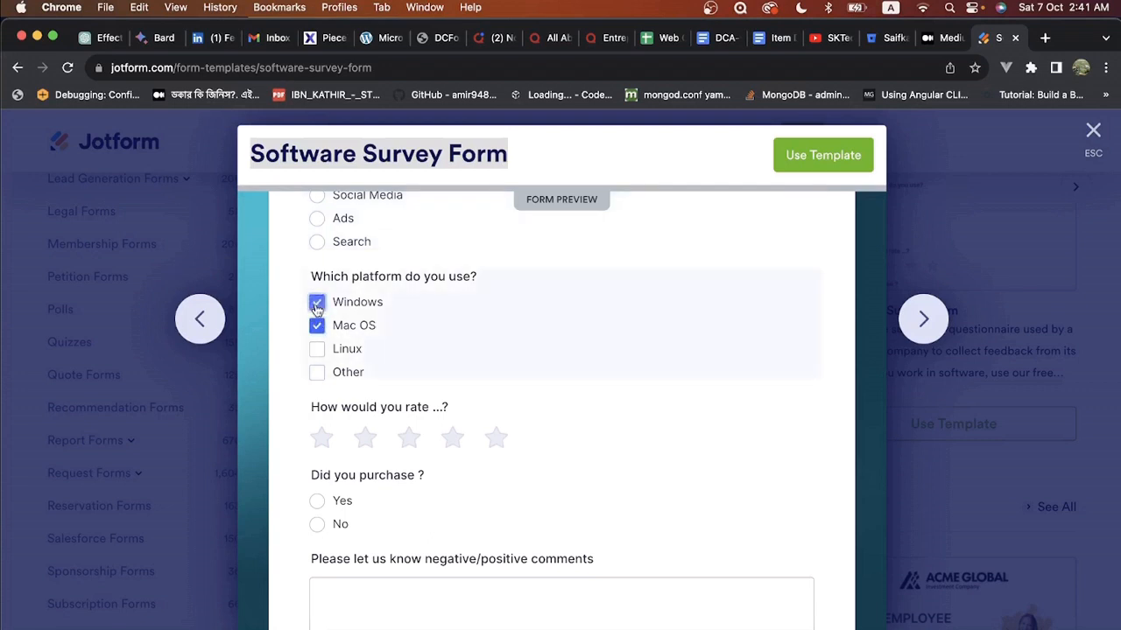
click(316, 326)
click(317, 303)
- Test single selection on "How did you hear about ...?" with Word of Mouth and Social Media, and copy the question text "Which platform do you use?"
scroll(318, 307, up, 1)
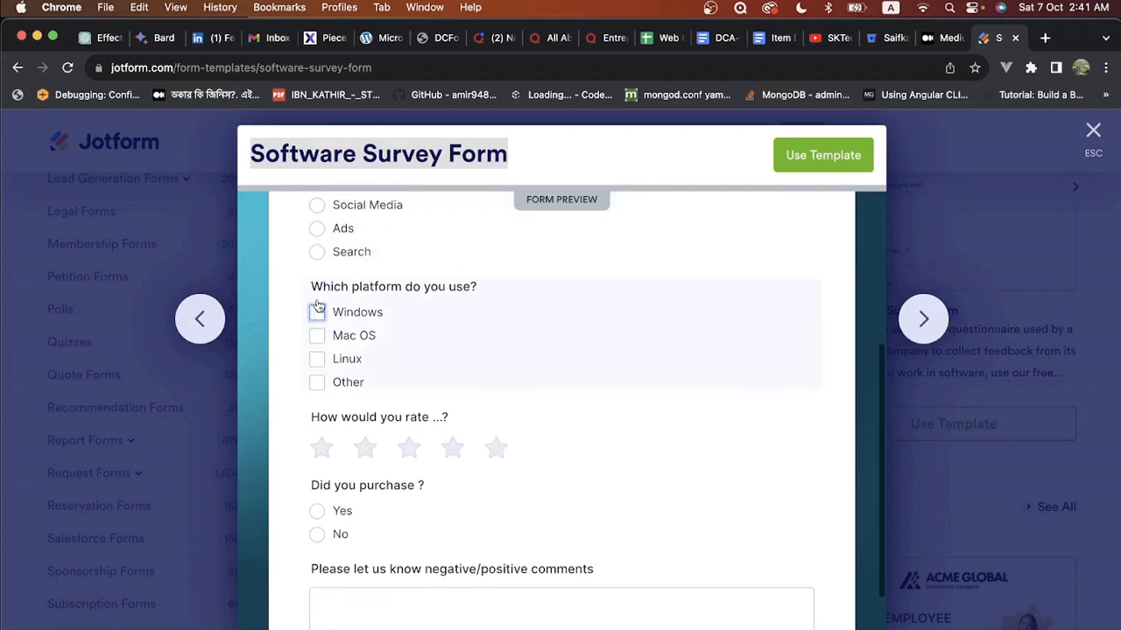
scroll(318, 305, up, 2)
click(317, 262)
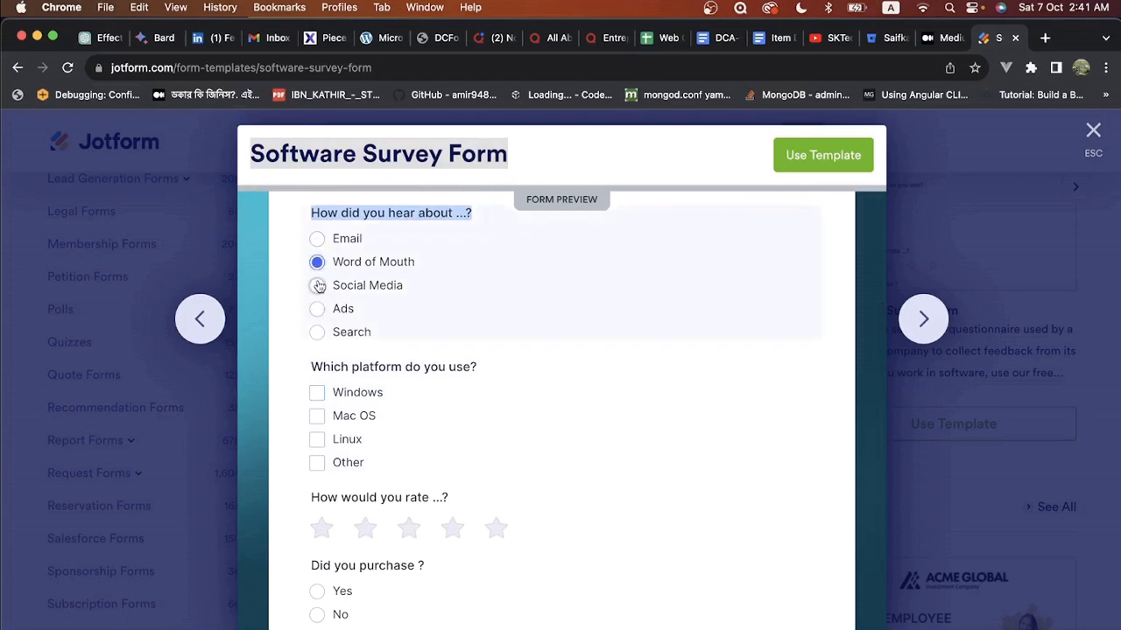
click(318, 286)
drag(473, 368, 314, 368)
key(super+c)
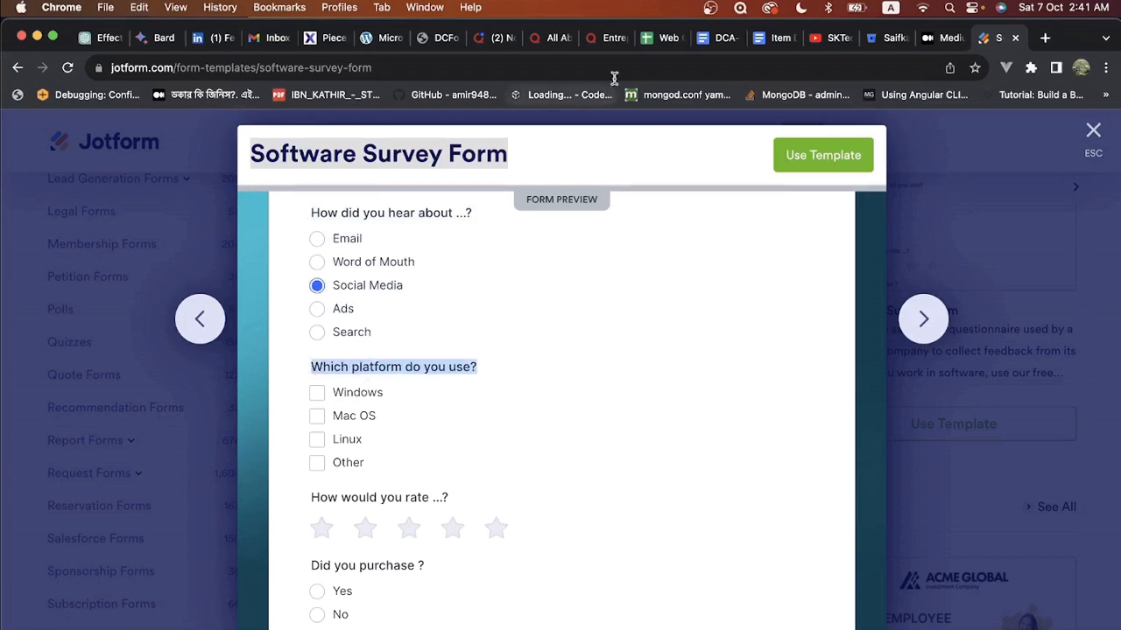
- Switch to the Dca form generator and add a new question of type checkbox below the mcq question
click(432, 38)
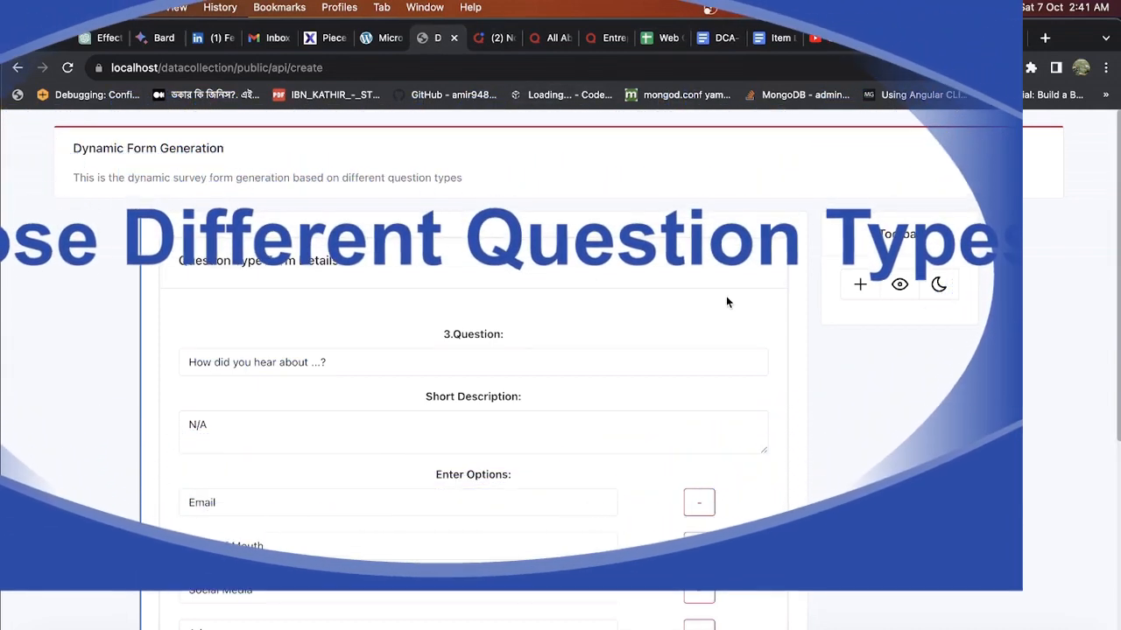
click(860, 284)
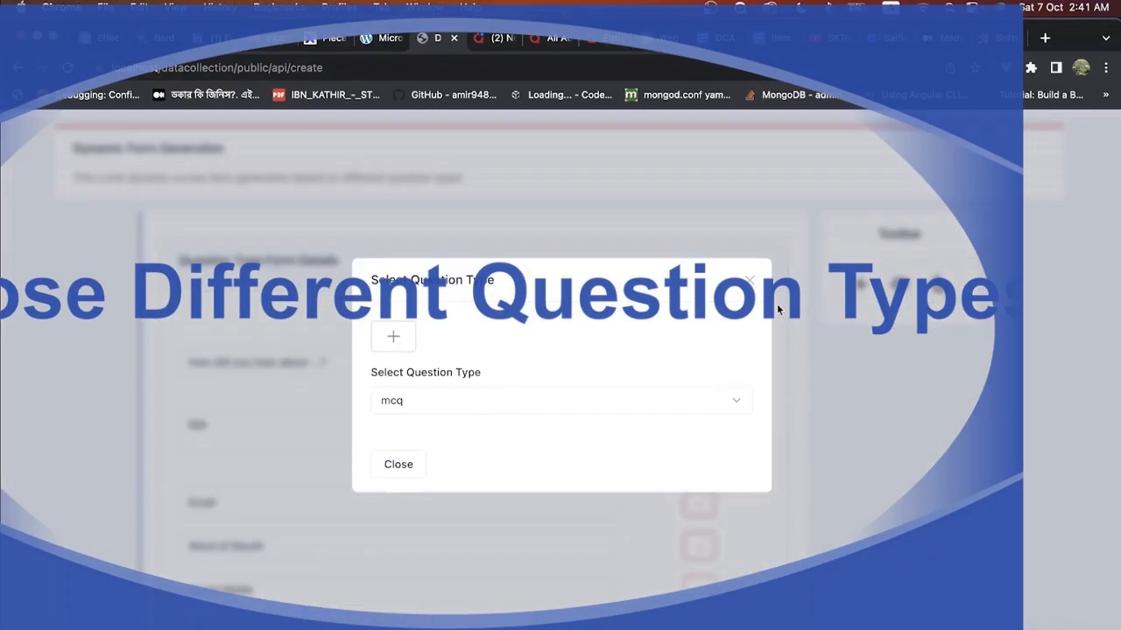
click(456, 403)
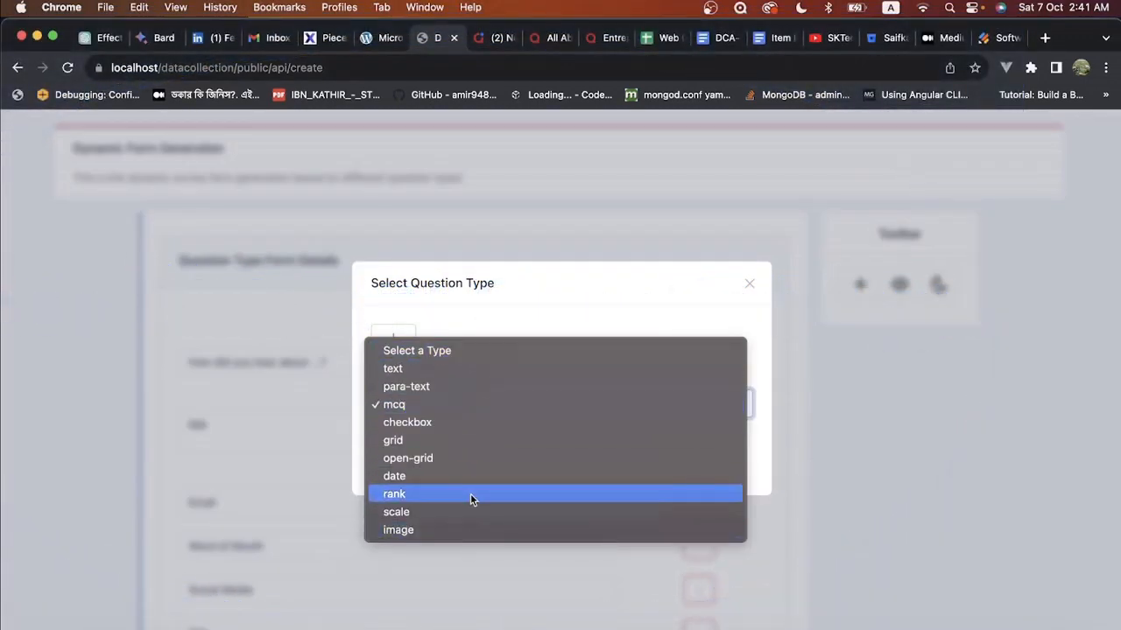
click(450, 424)
click(531, 469)
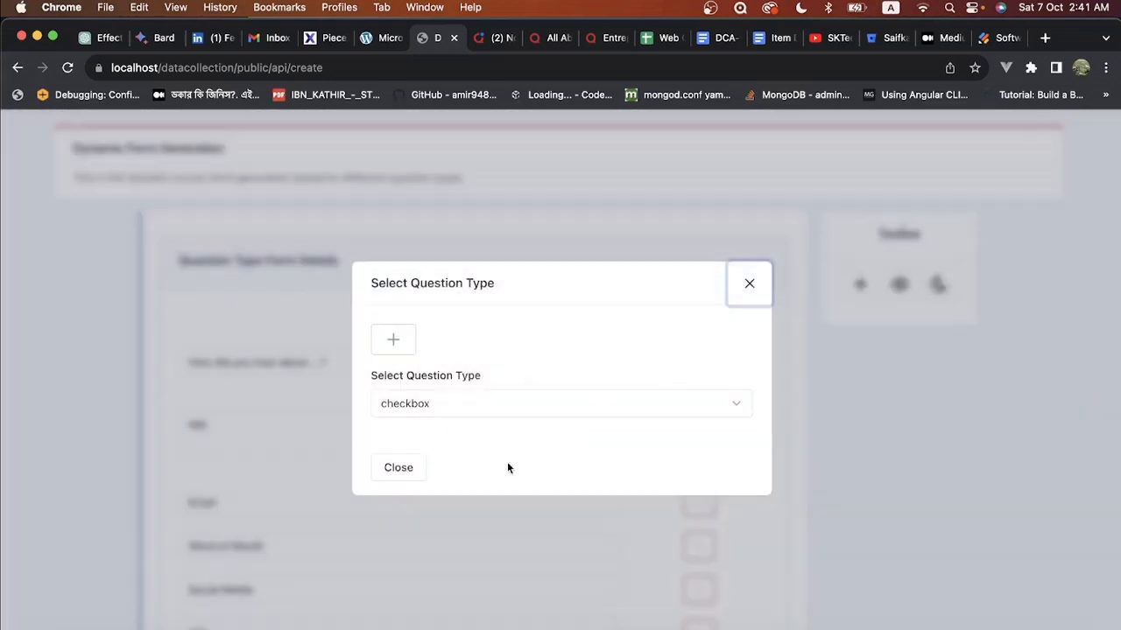
click(398, 468)
scroll(408, 450, down, 5)
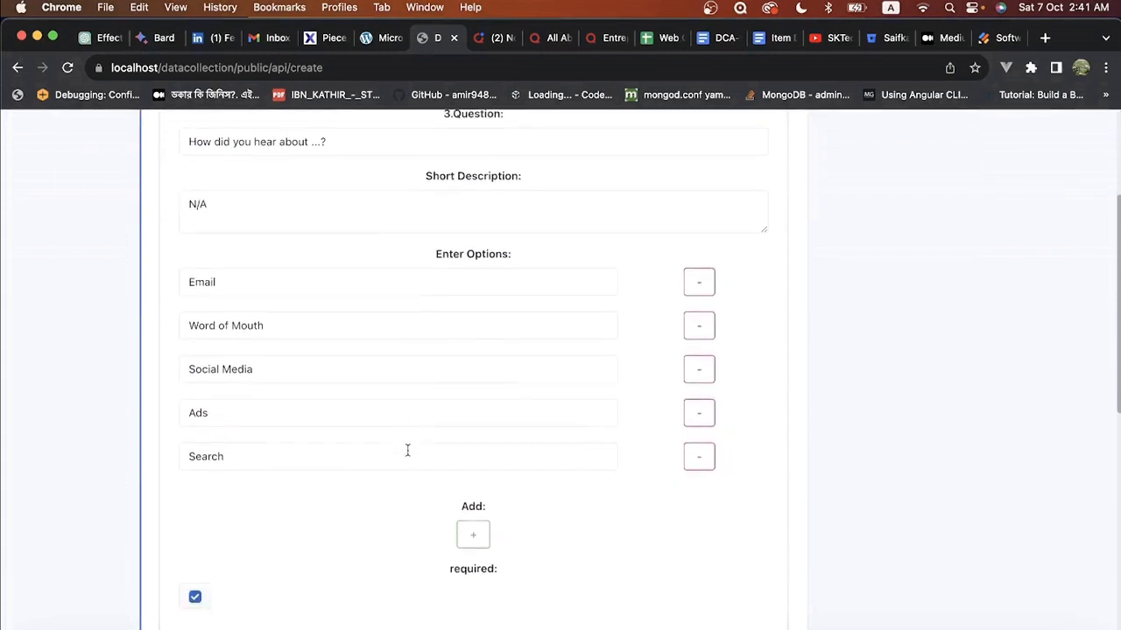
scroll(407, 450, down, 10)
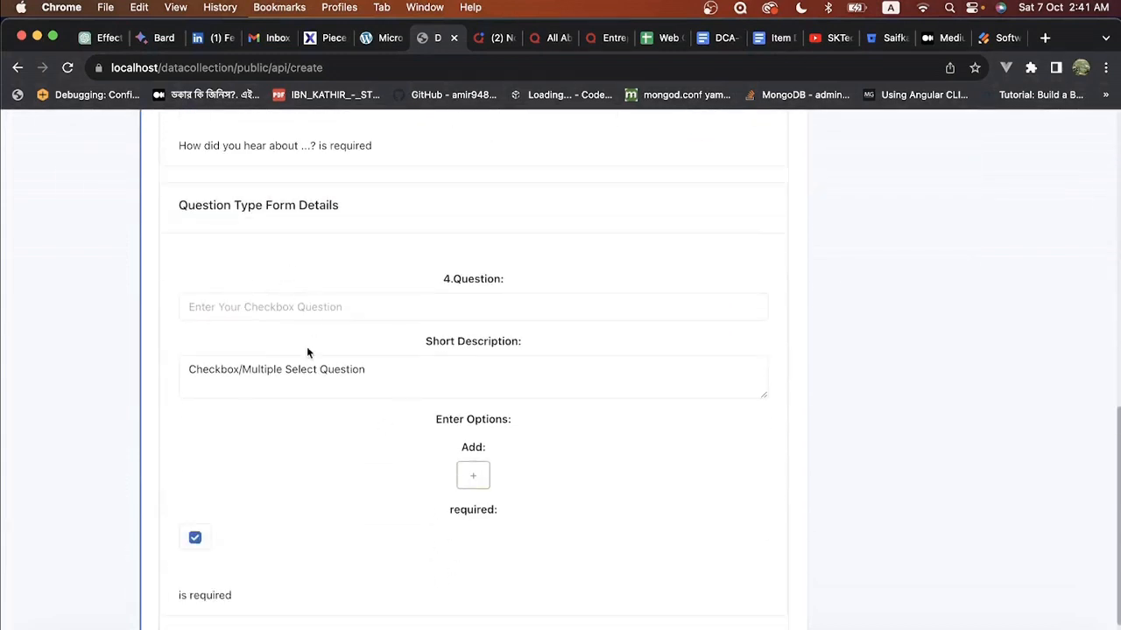
scroll(315, 402, down, 1)
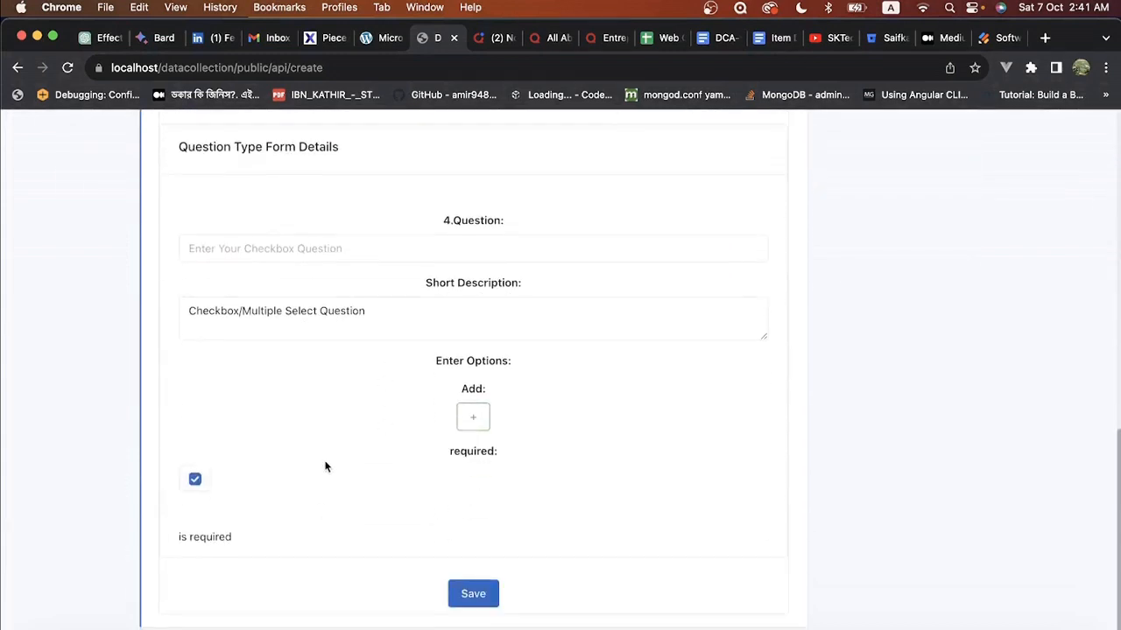
- Fill the checkbox question with the copied text "Which platform do you use?" and set its short description to "N/A"
click(280, 254)
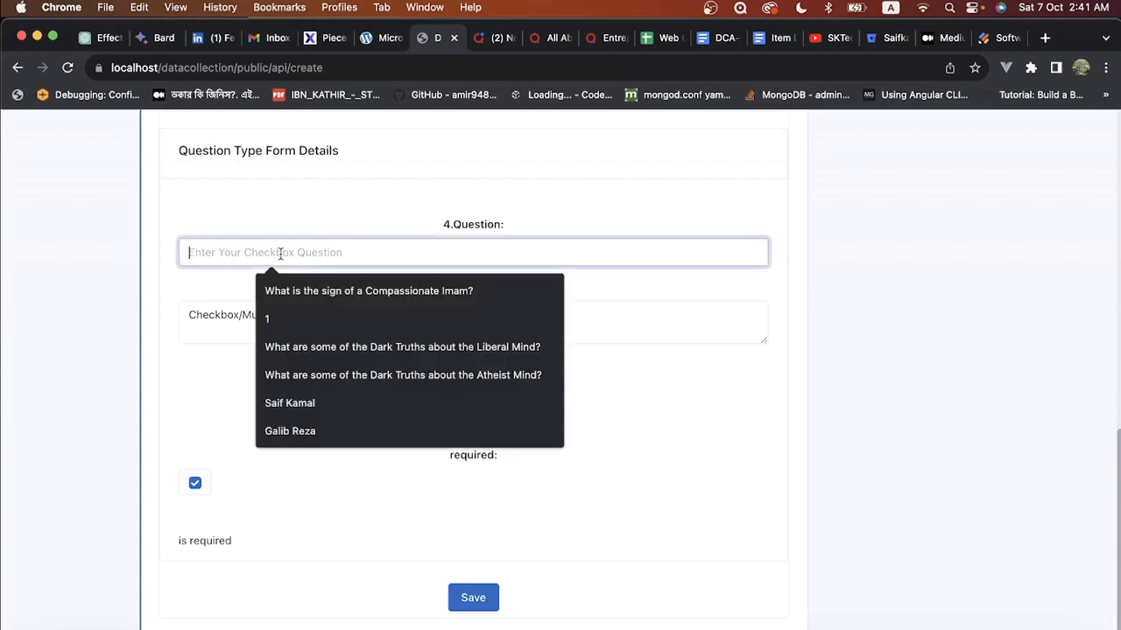
key(super+v)
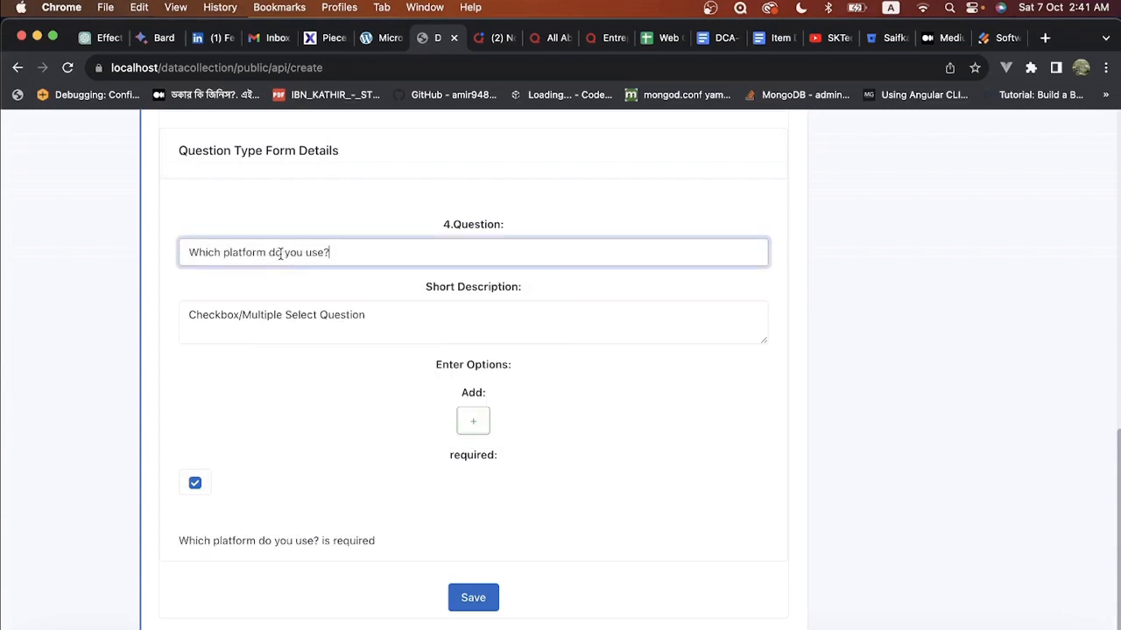
click(402, 317)
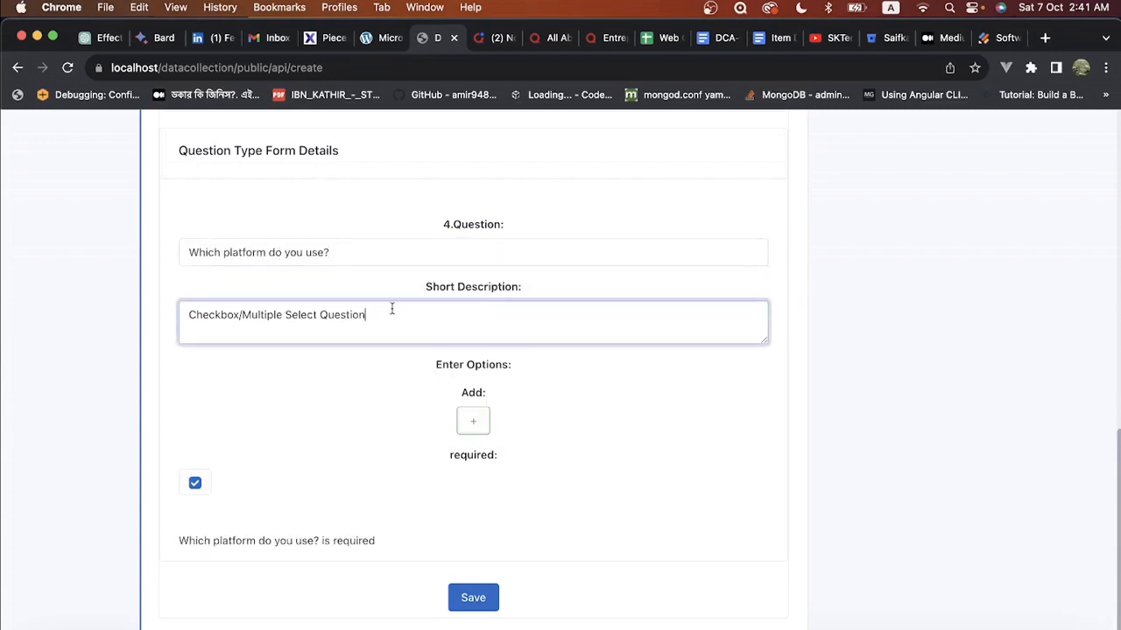
key(super+a)
text(N)
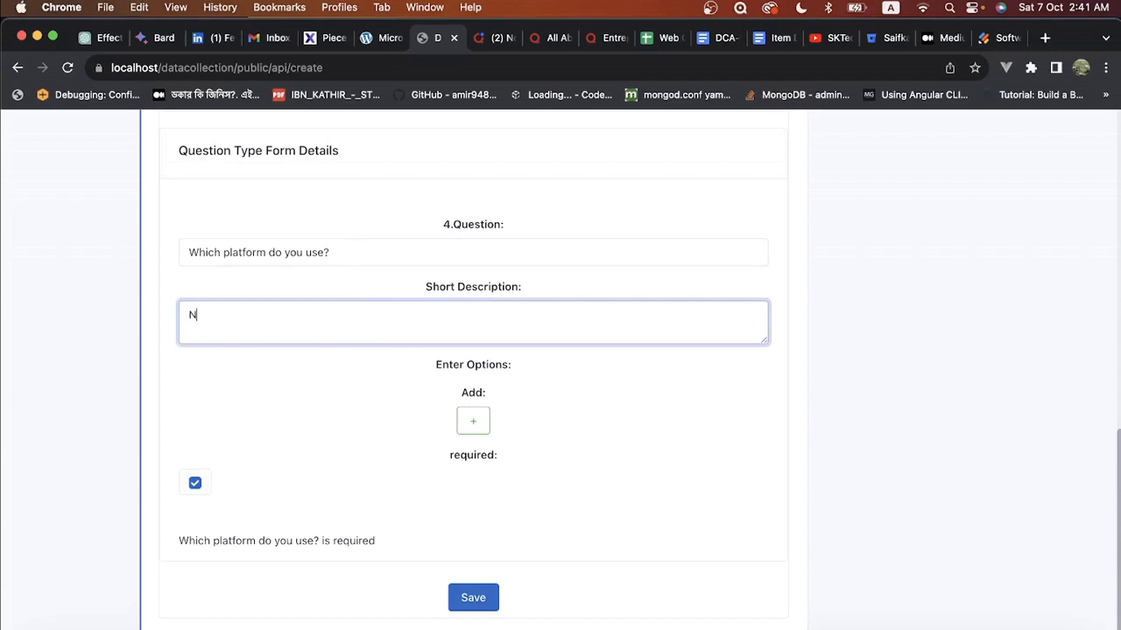
- Add "Windows" as the checkbox question's first option, checking the option list in the Jotform template preview
click(473, 421)
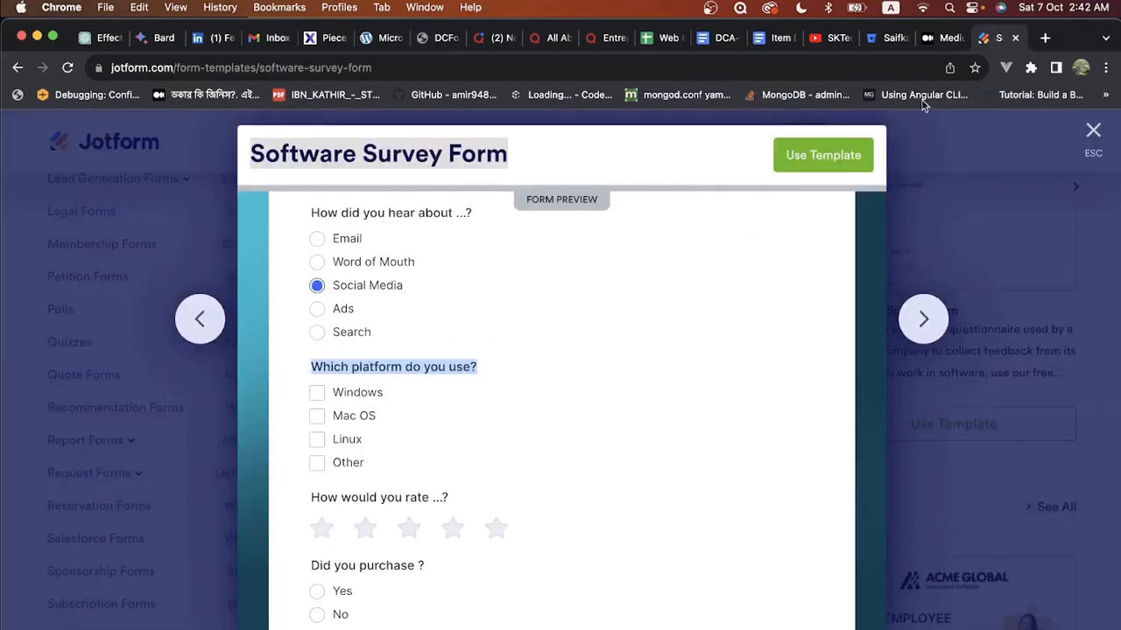
click(1001, 38)
click(435, 37)
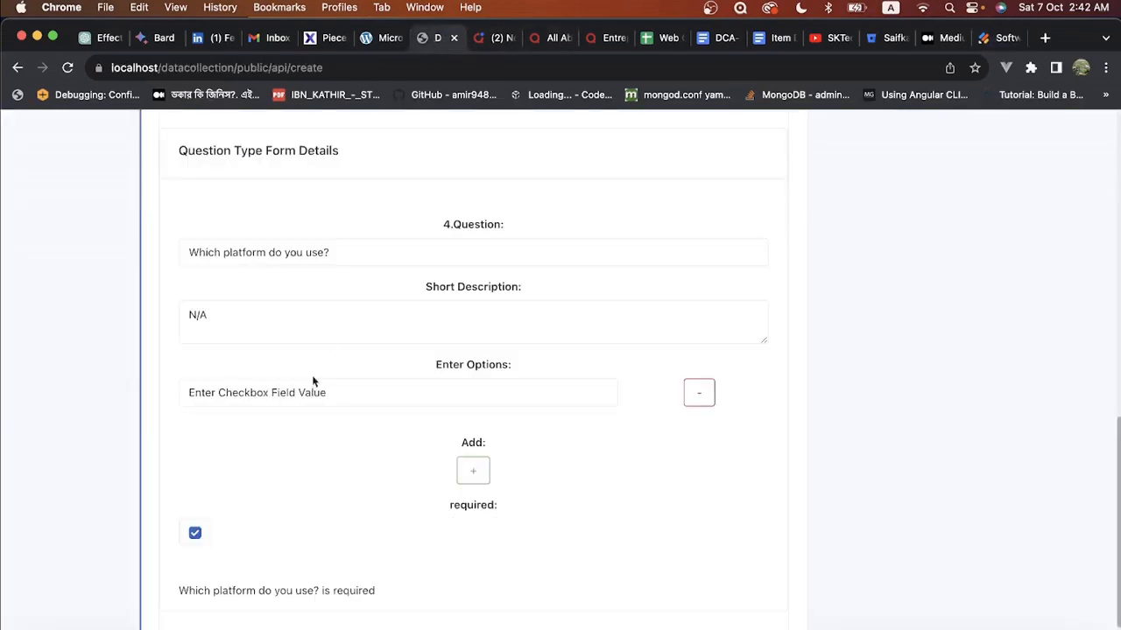
click(358, 390)
text(Window)
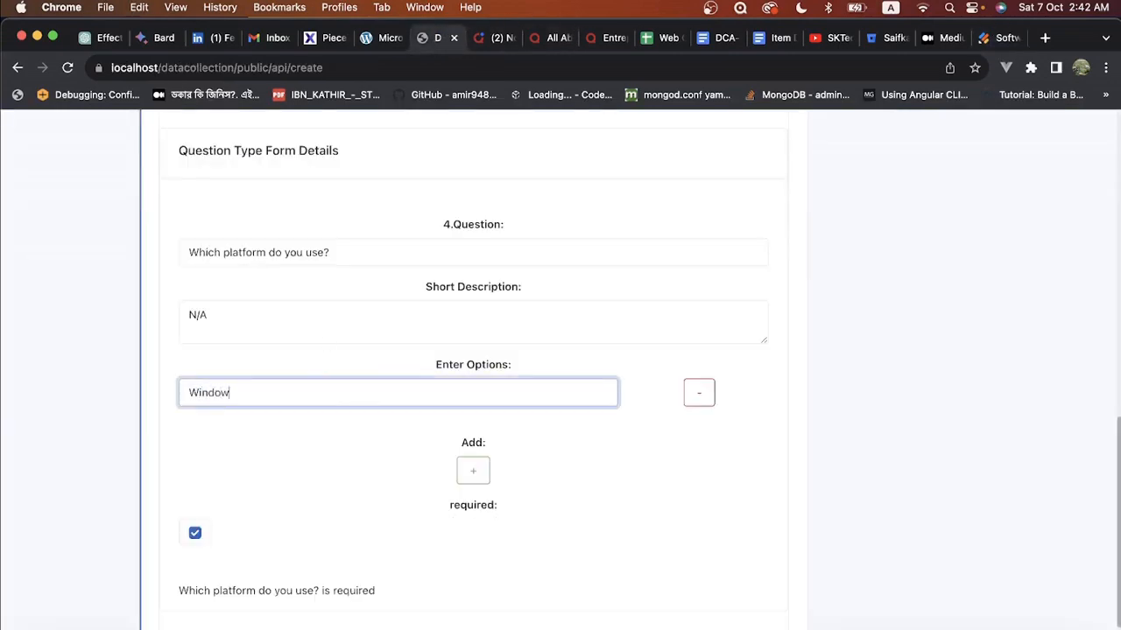
text(s)
- Add "Mac OS" as the second option of the checkbox question, consulting the Jotform template preview for its wording
click(473, 471)
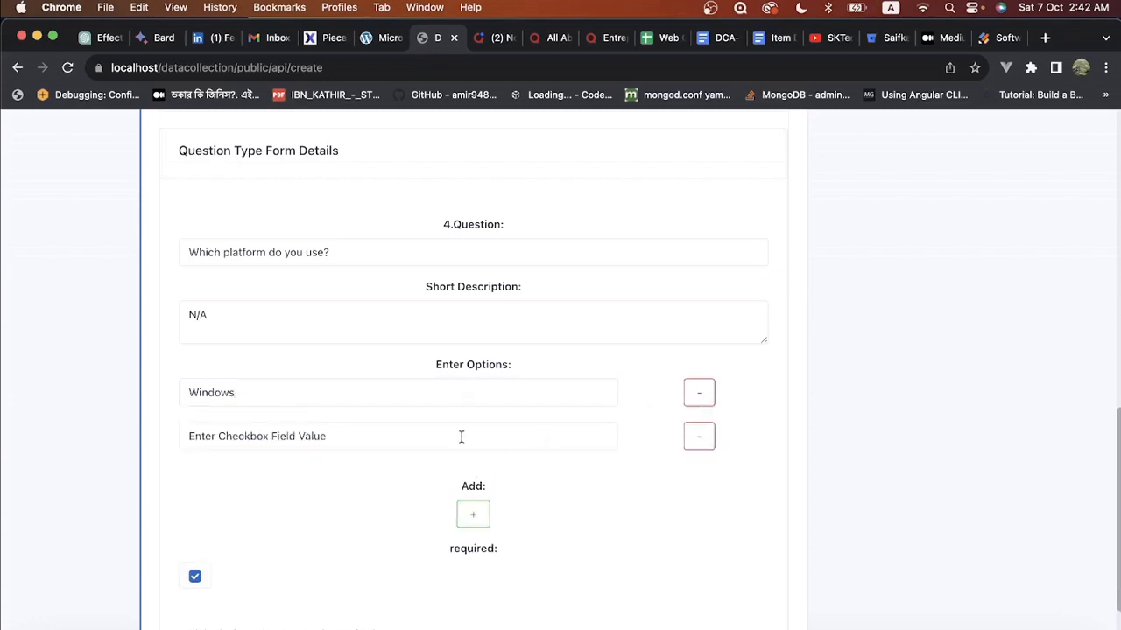
click(462, 437)
key(super+a)
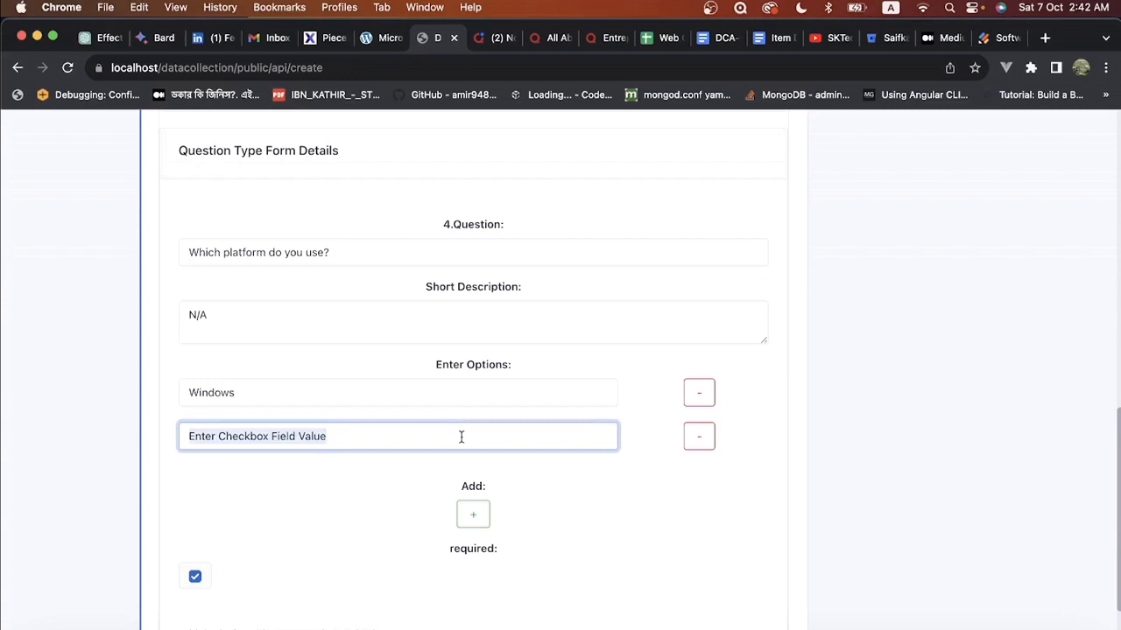
key(BackSpace)
click(1002, 37)
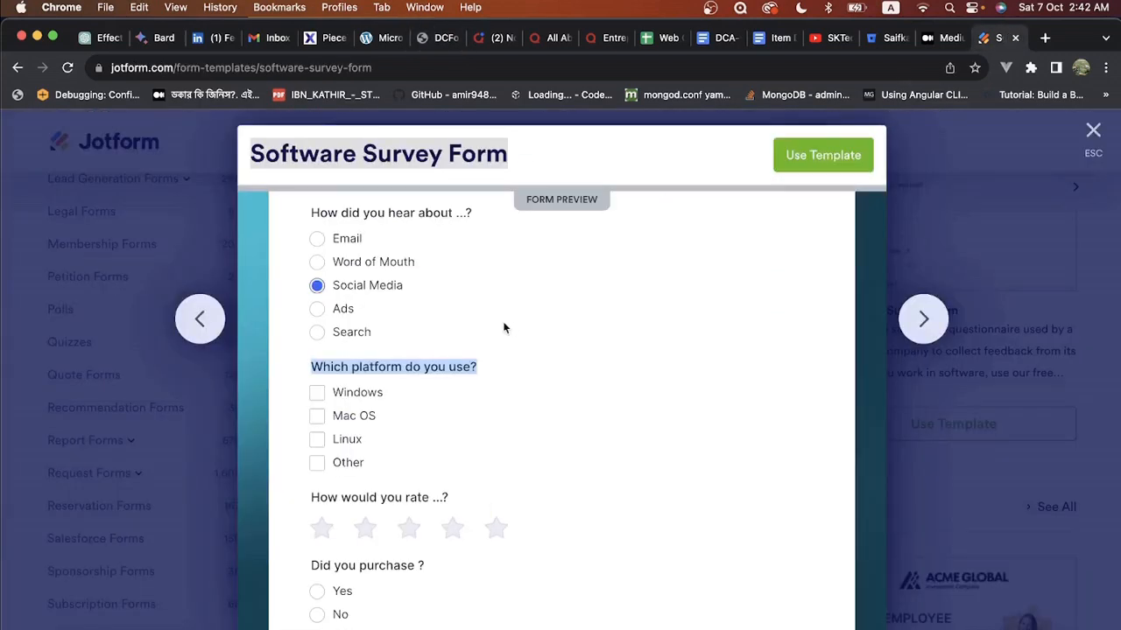
click(445, 38)
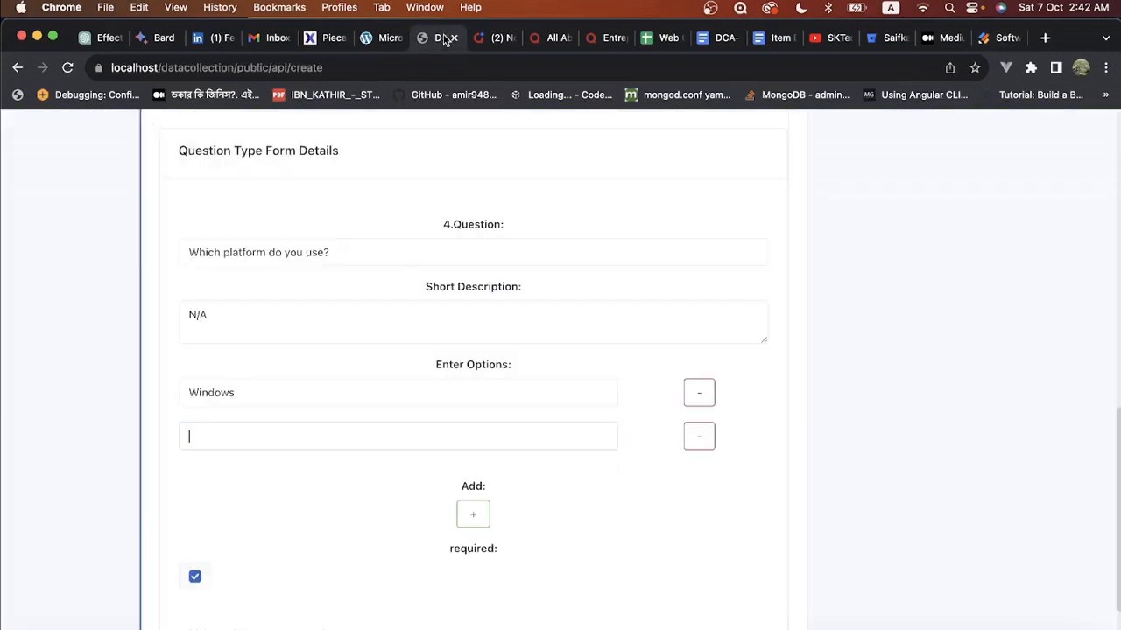
text(Mac O)
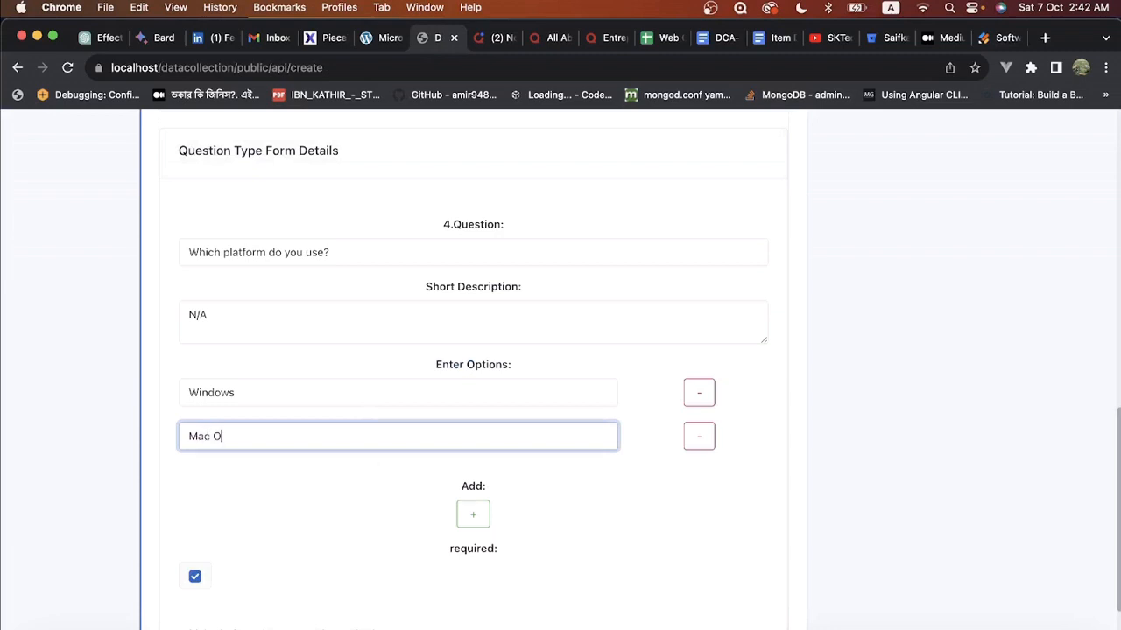
text(S)
- Add "Linux" as the third option of the checkbox question
click(459, 518)
click(362, 480)
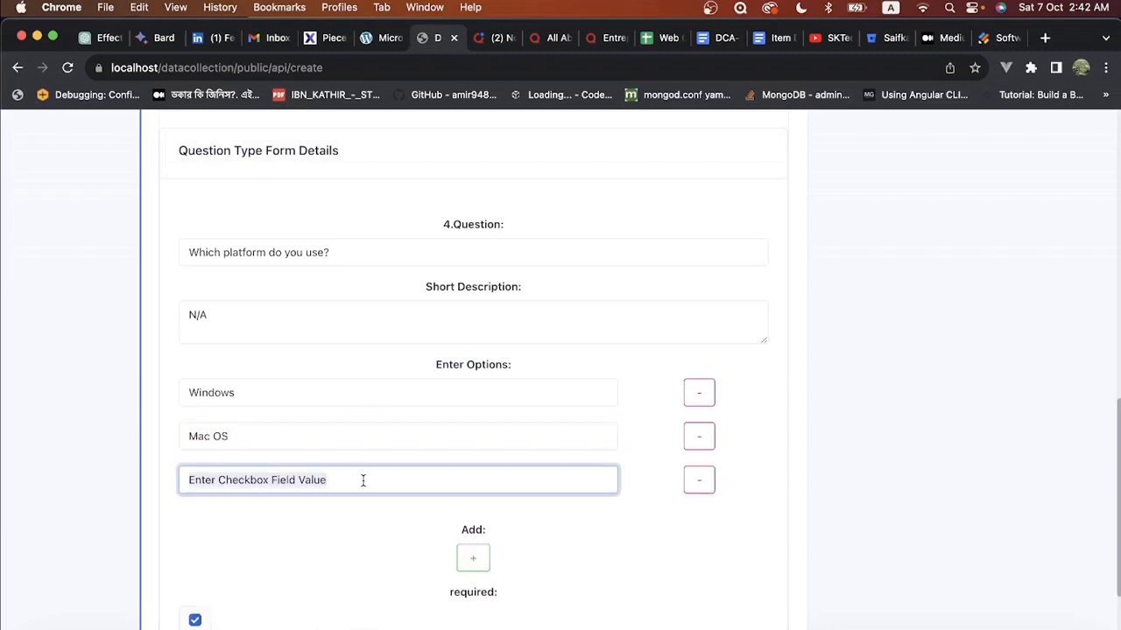
text(Linus)
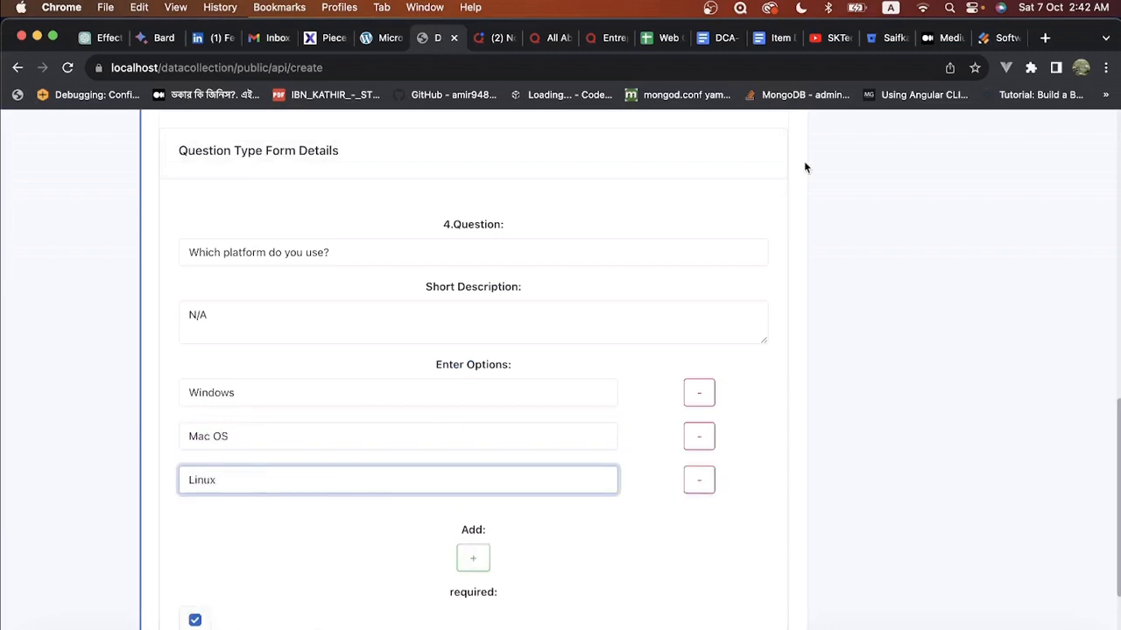
- Add "Other" as the fourth option of the checkbox question, checking the option list in the Jotform template preview
click(1003, 37)
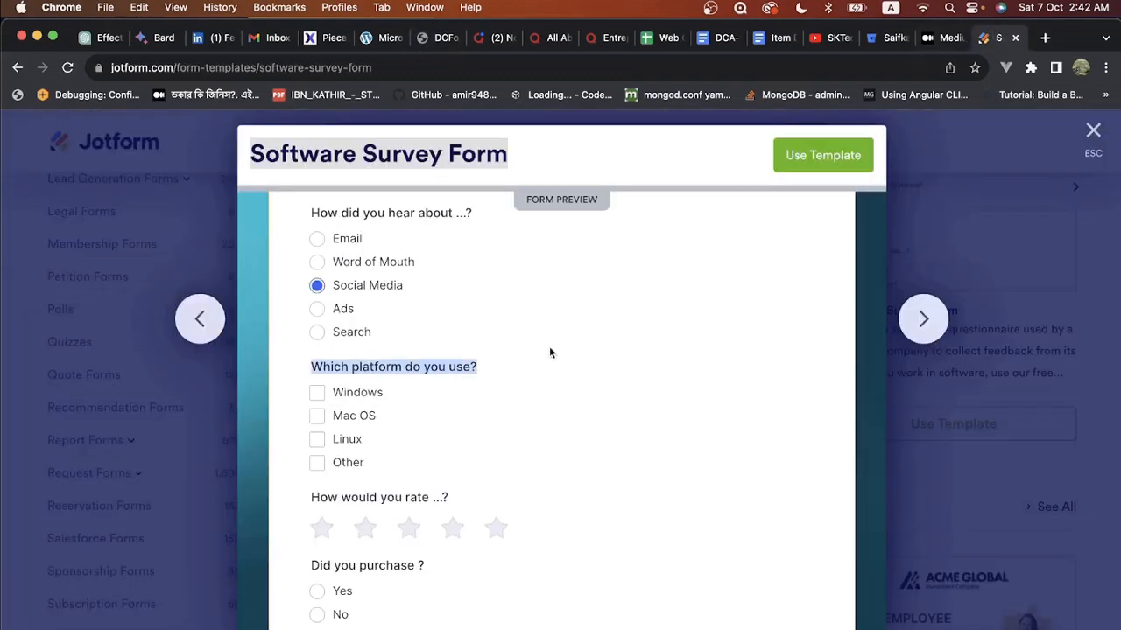
click(431, 39)
click(473, 555)
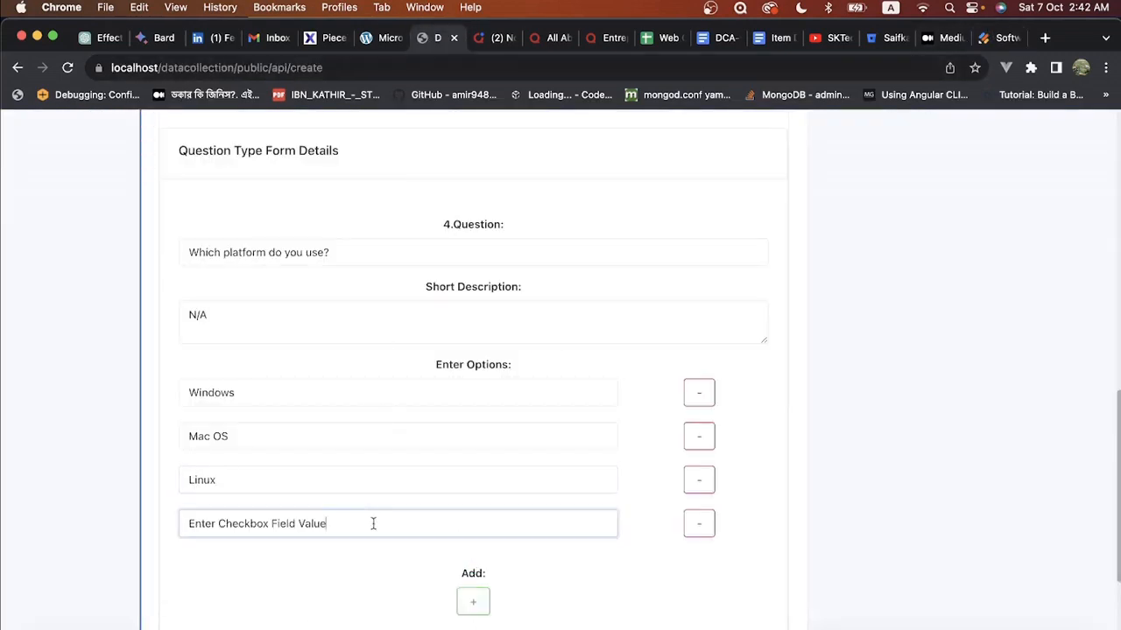
triple_click(373, 523)
text(Other)
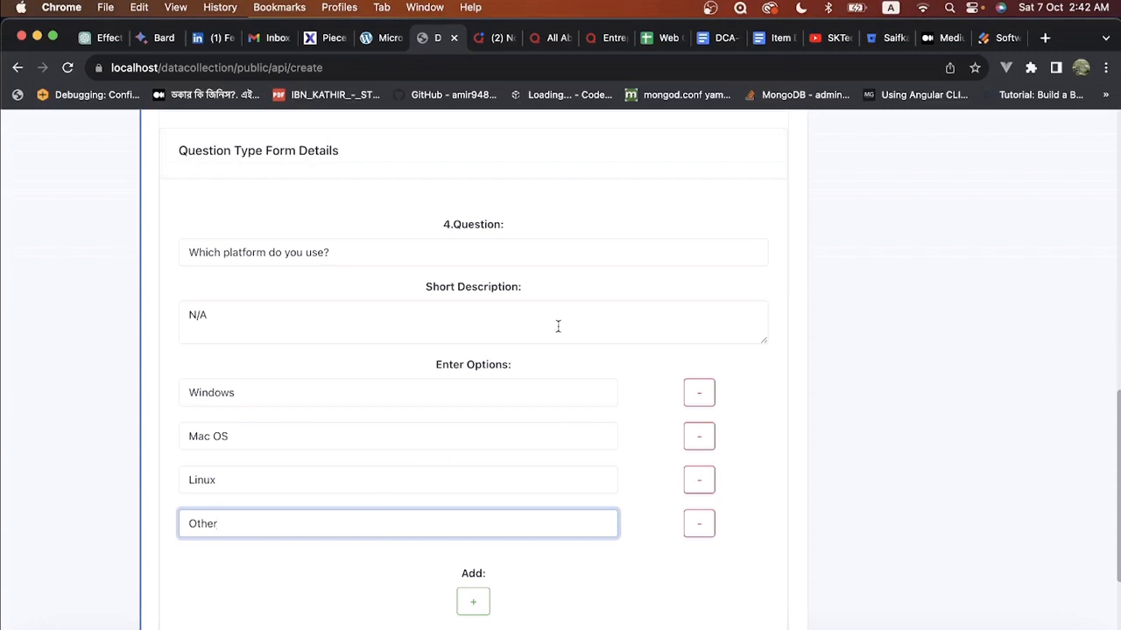
- Copy the rating question "How would you rate ...?" from the Jotform template preview
scroll(557, 326, down, 3)
scroll(558, 326, up, 4)
scroll(558, 326, up, 10)
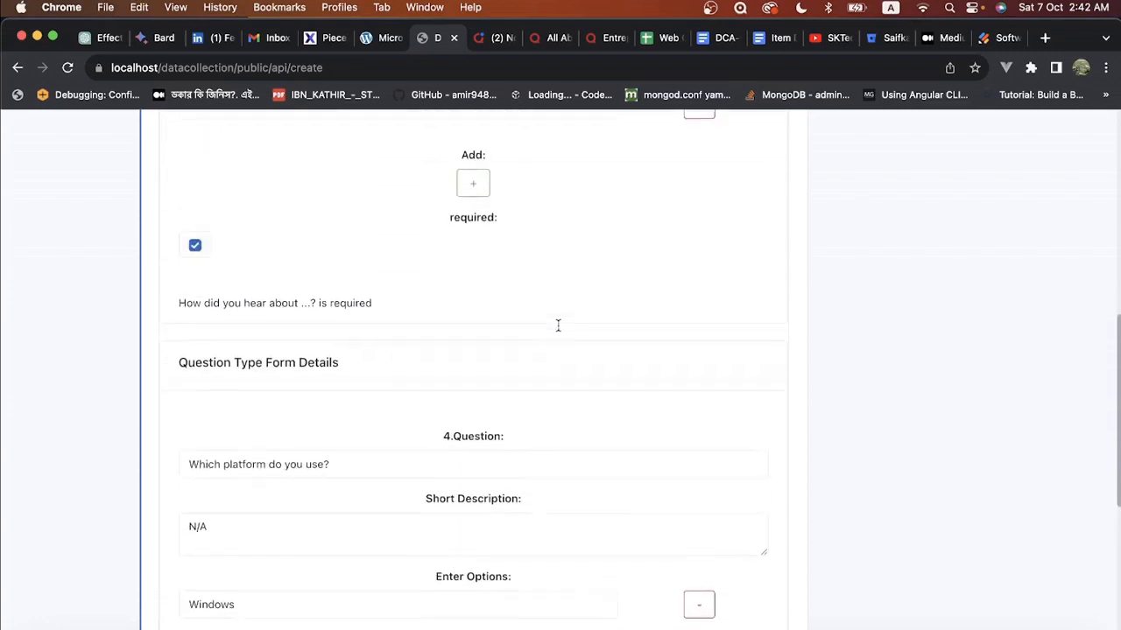
scroll(559, 331, down, 8)
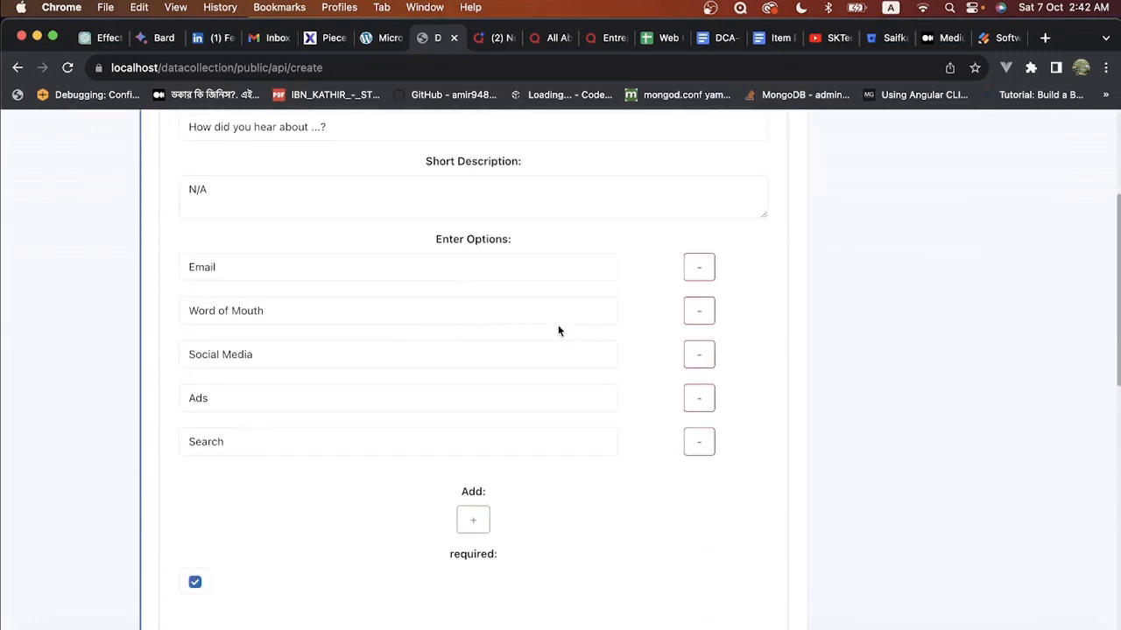
scroll(588, 531, down, 3)
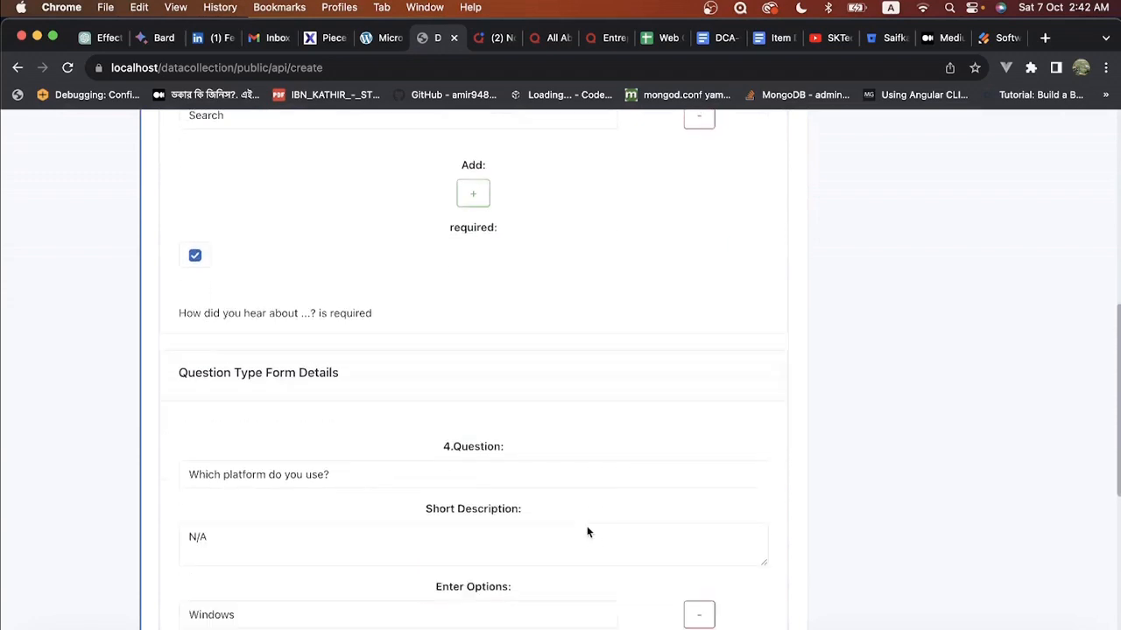
click(1007, 37)
scroll(579, 357, down, 3)
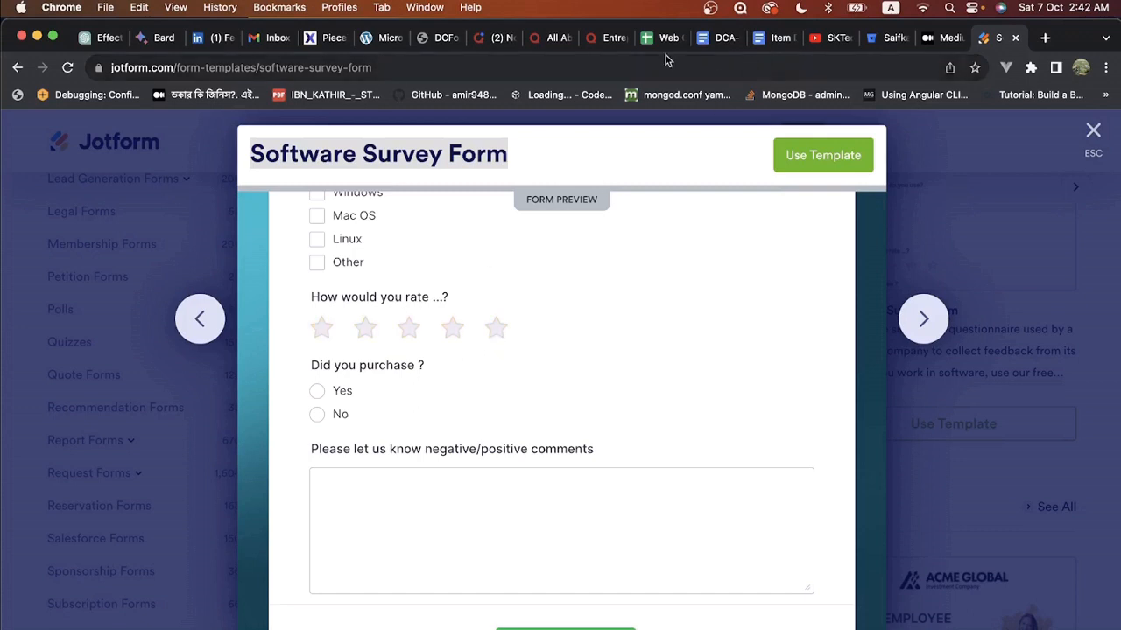
drag(447, 299, 313, 303)
key(super+c)
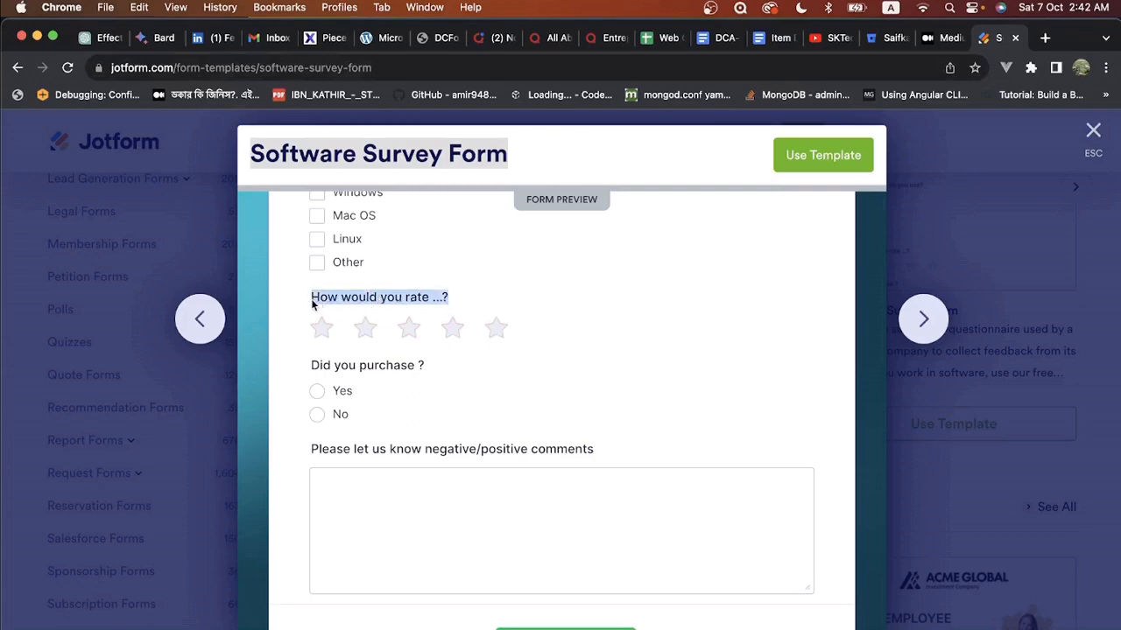
- Back in the dynamic form generator, add a new question of the scale type to the survey
click(440, 37)
scroll(588, 299, up, 5)
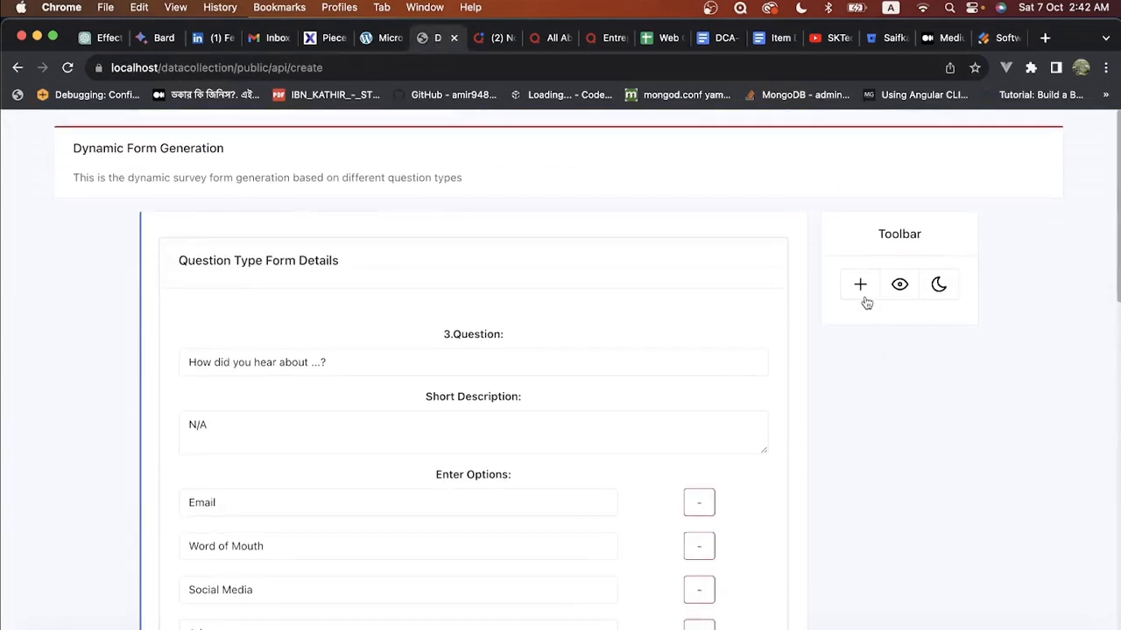
click(860, 286)
click(447, 404)
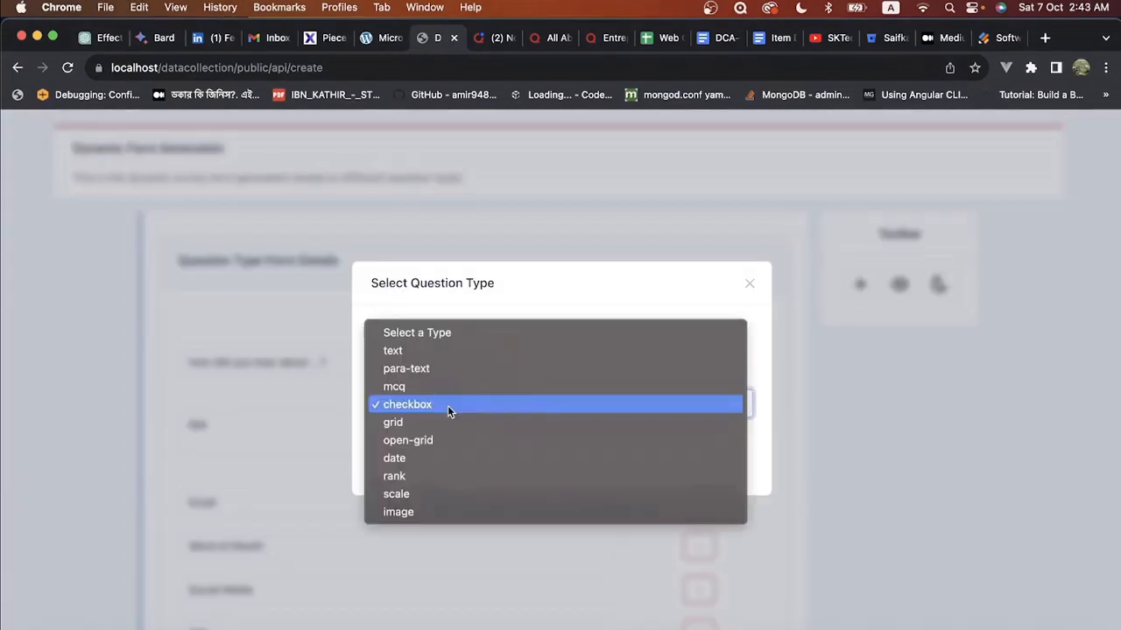
click(419, 495)
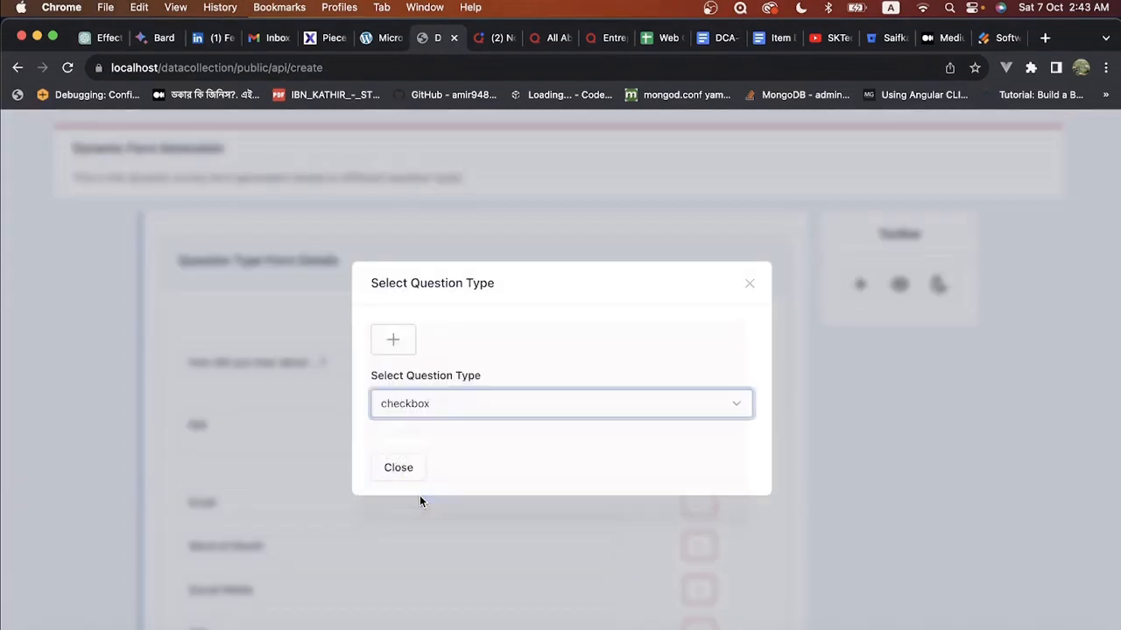
click(535, 469)
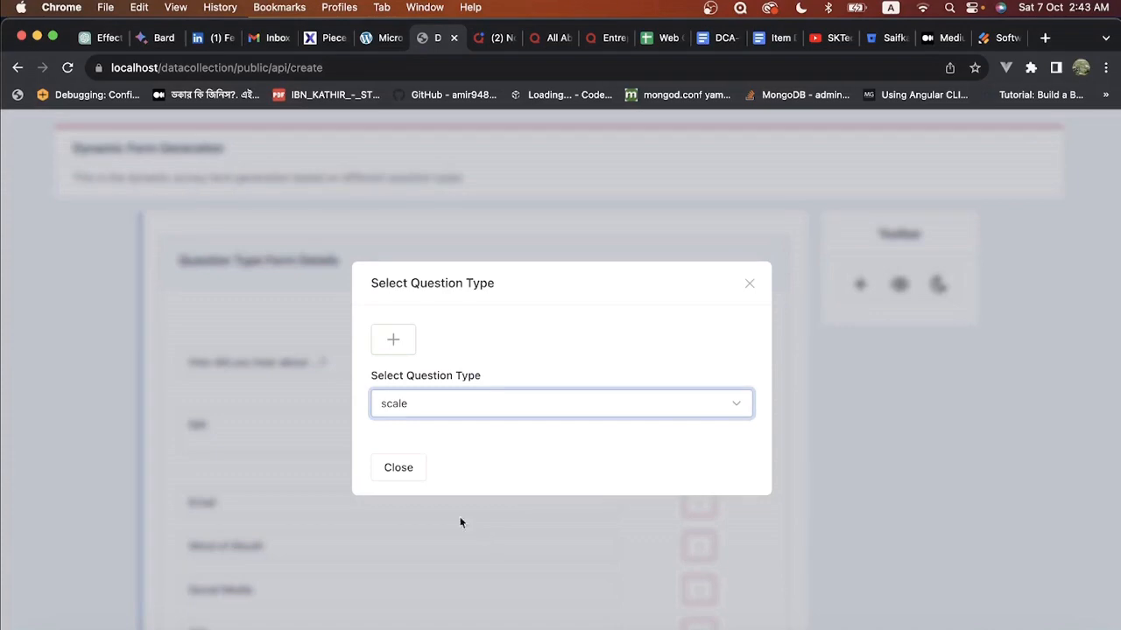
click(398, 467)
- Fill the scale question with the copied text "How would you rate ...?" and set its short description to "N/A"
scroll(398, 470, down, 10)
scroll(398, 470, down, 5)
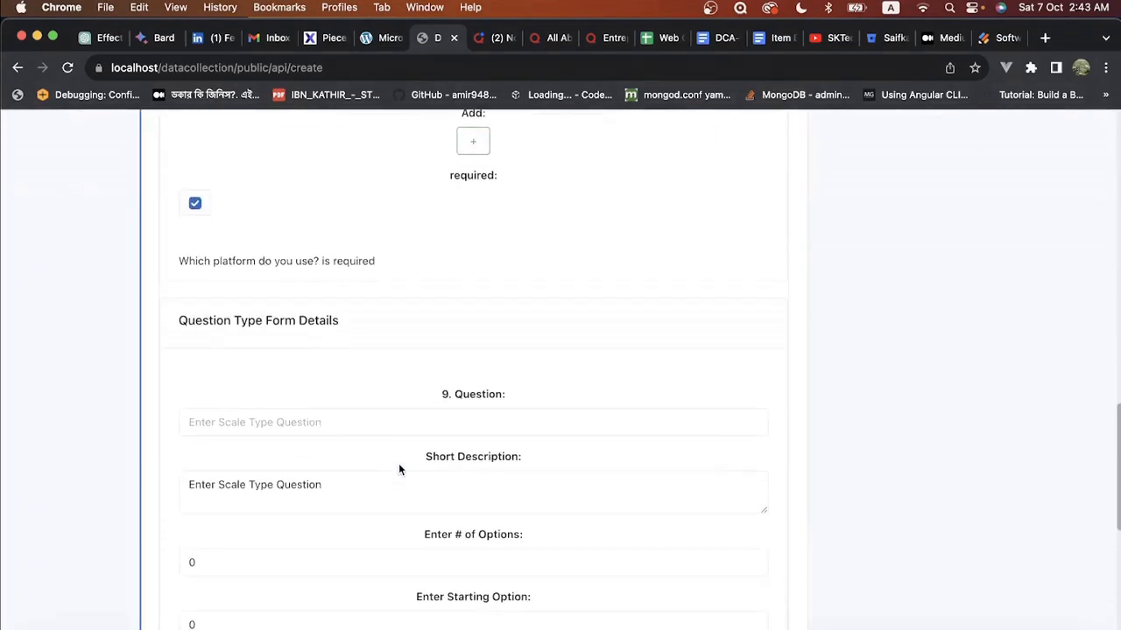
click(288, 289)
key(super+v)
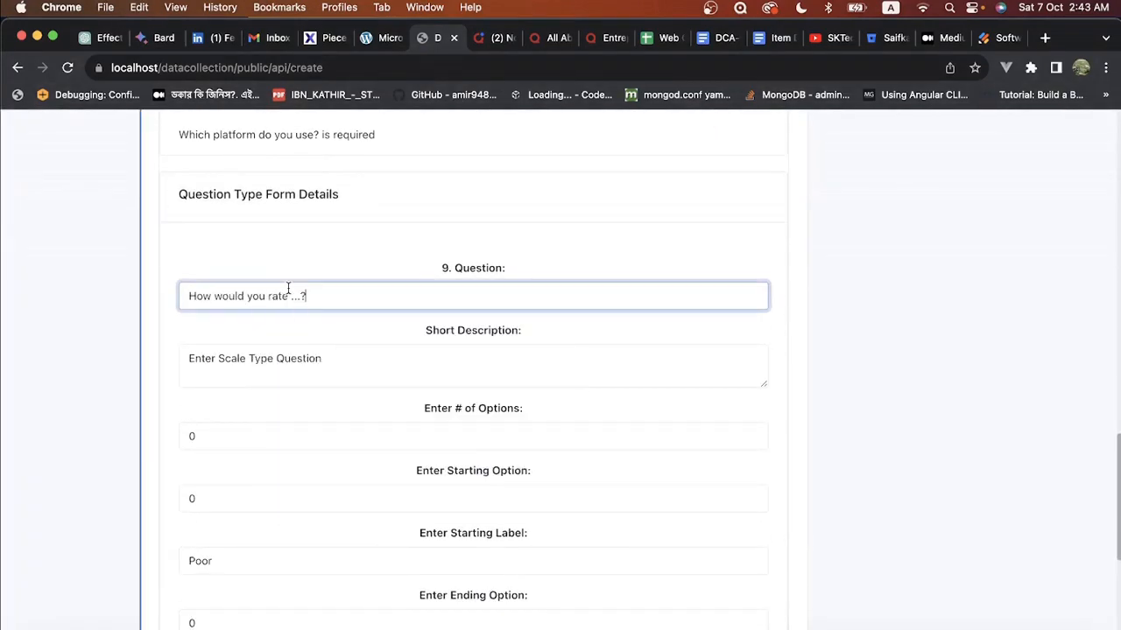
click(353, 372)
key(super+a)
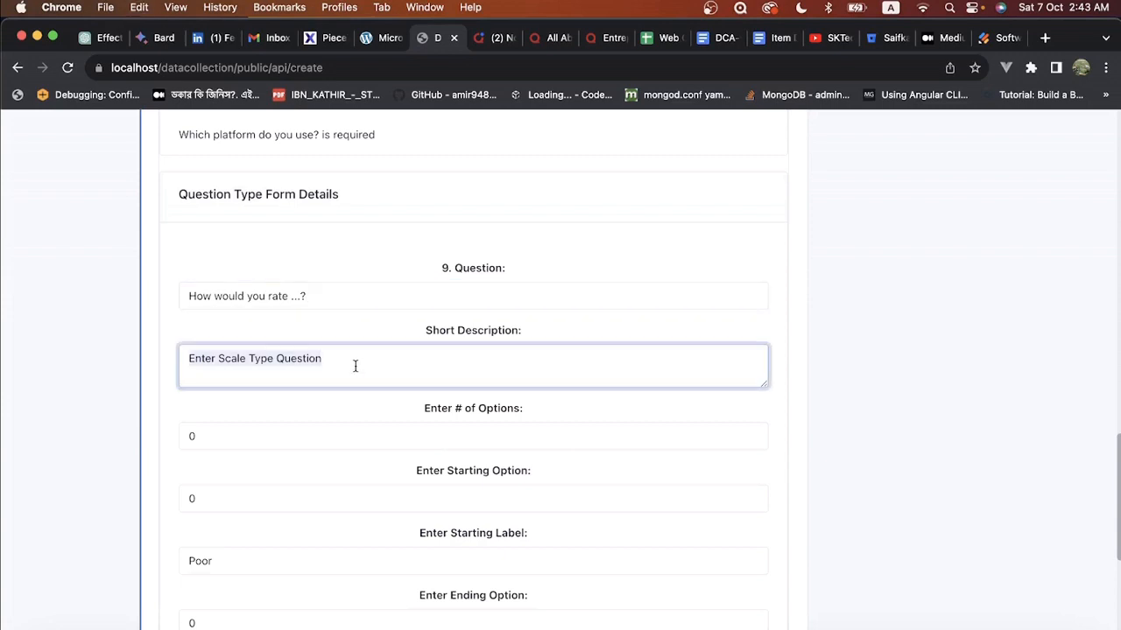
text(N/A)
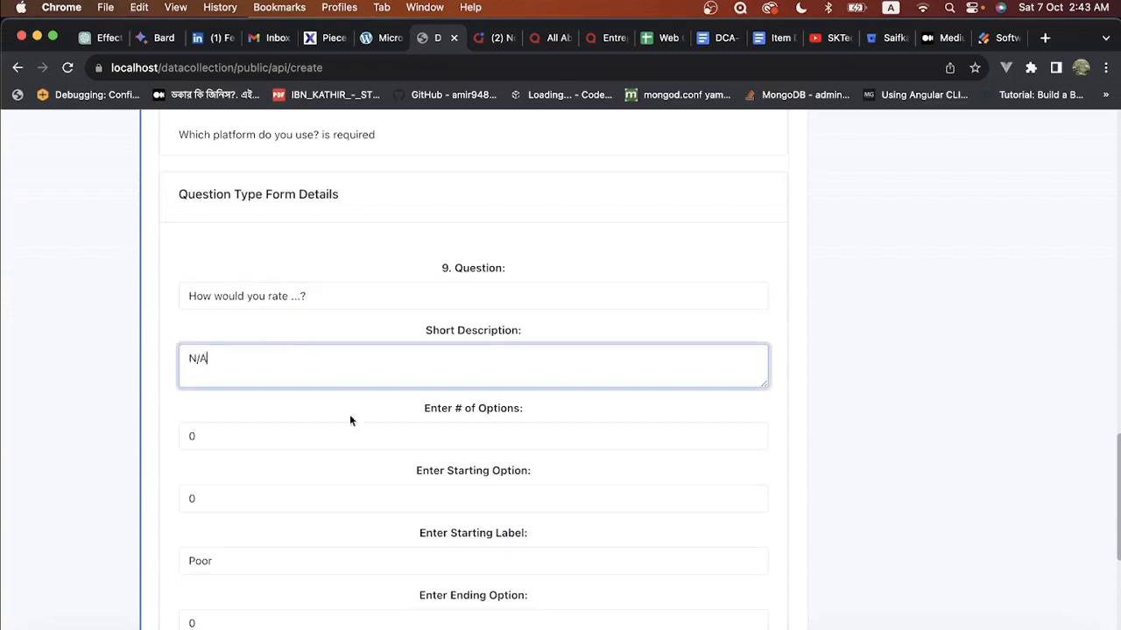
- Set the scale question's number of options to 5, consulting the star rating in the Jotform template preview
scroll(350, 420, down, 1)
click(217, 365)
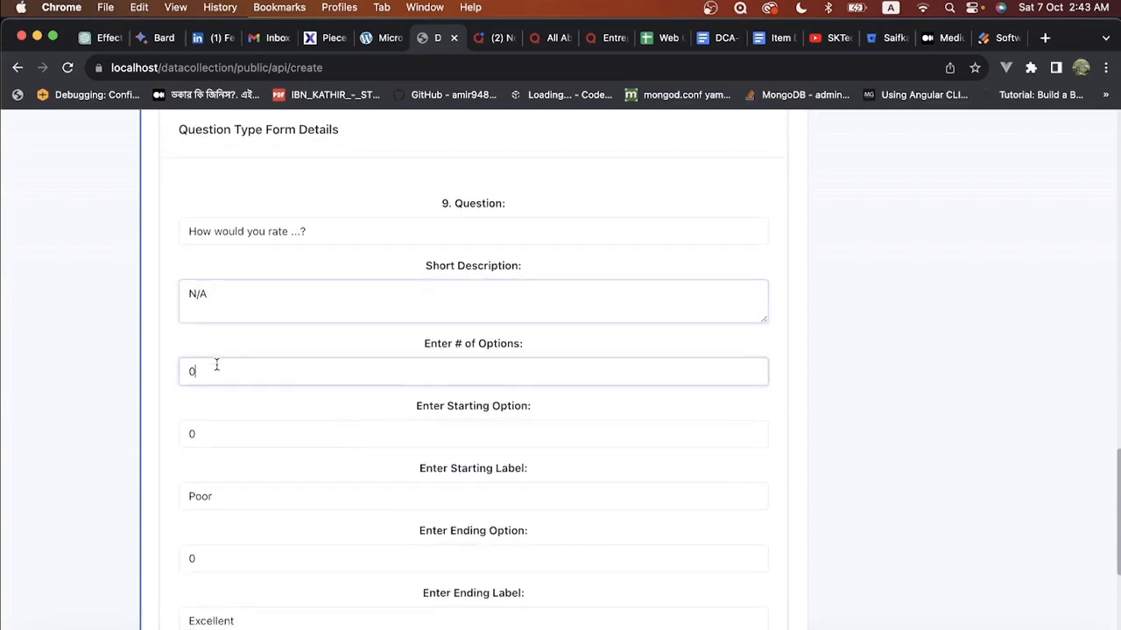
click(992, 37)
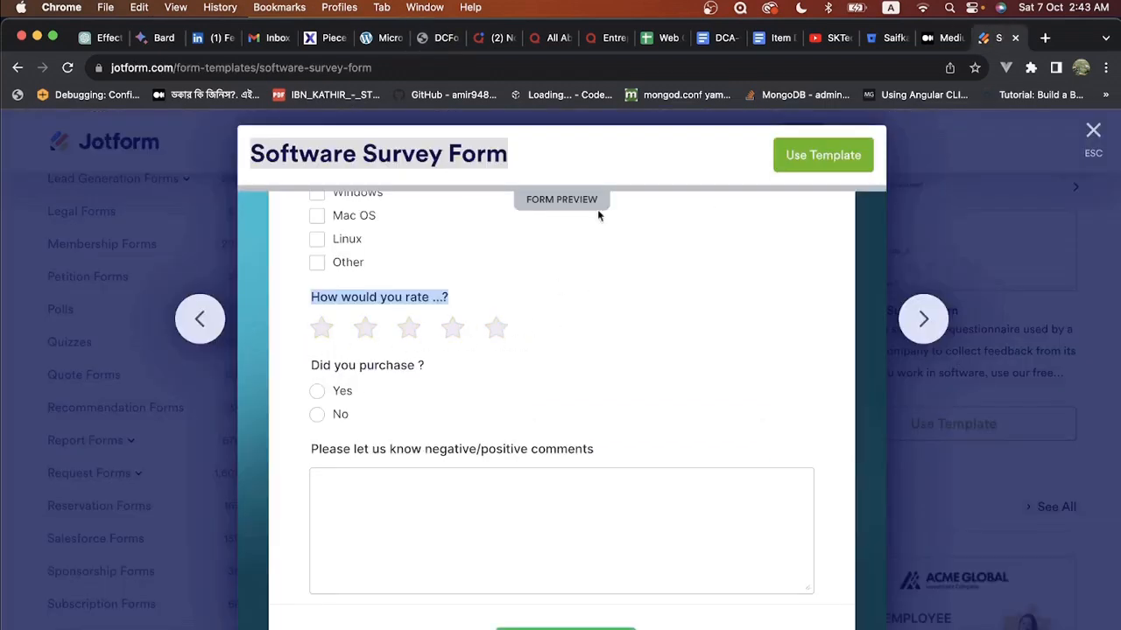
click(431, 38)
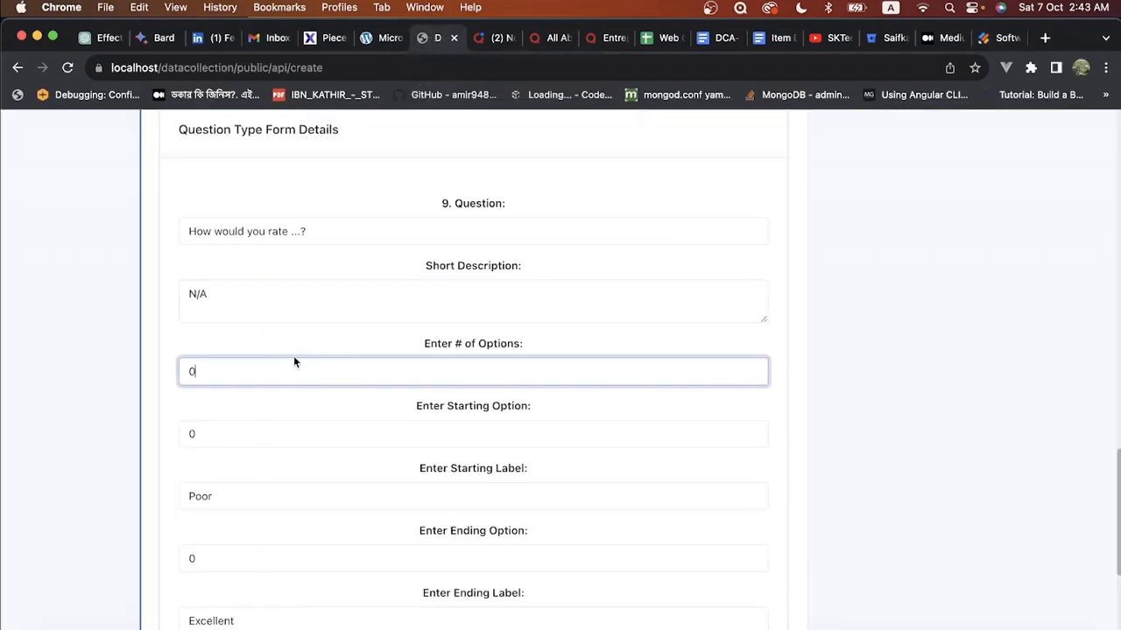
key(BackSpace)
text(5)
- Set the scale question's starting option to 1 and its ending option to 5
scroll(312, 455, down, 2)
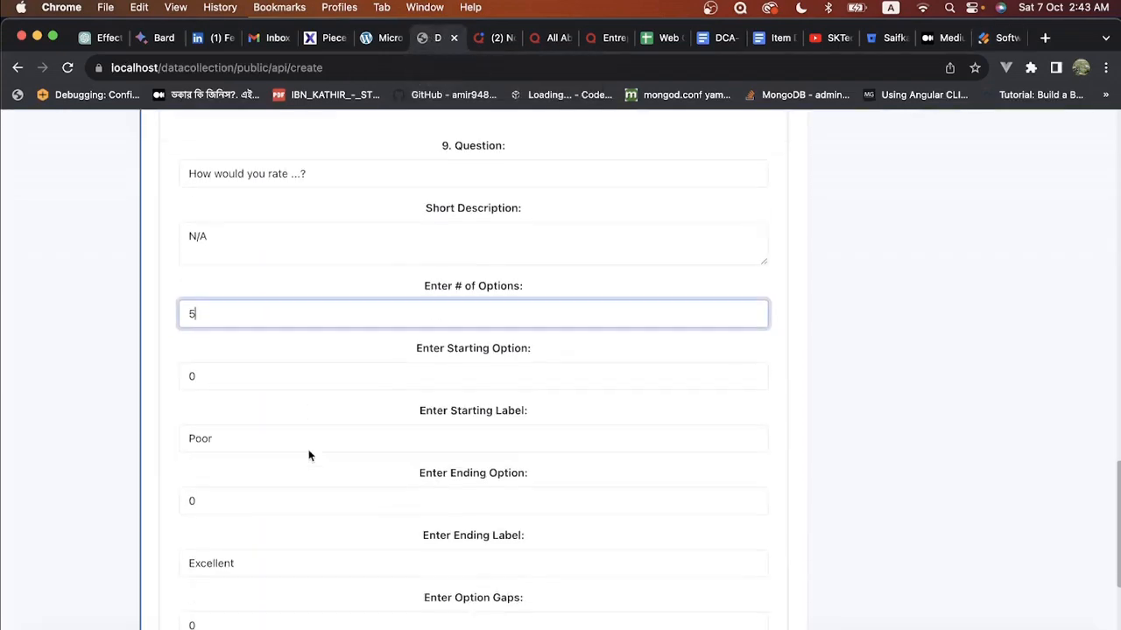
click(233, 366)
key(BackSpace)
text(1)
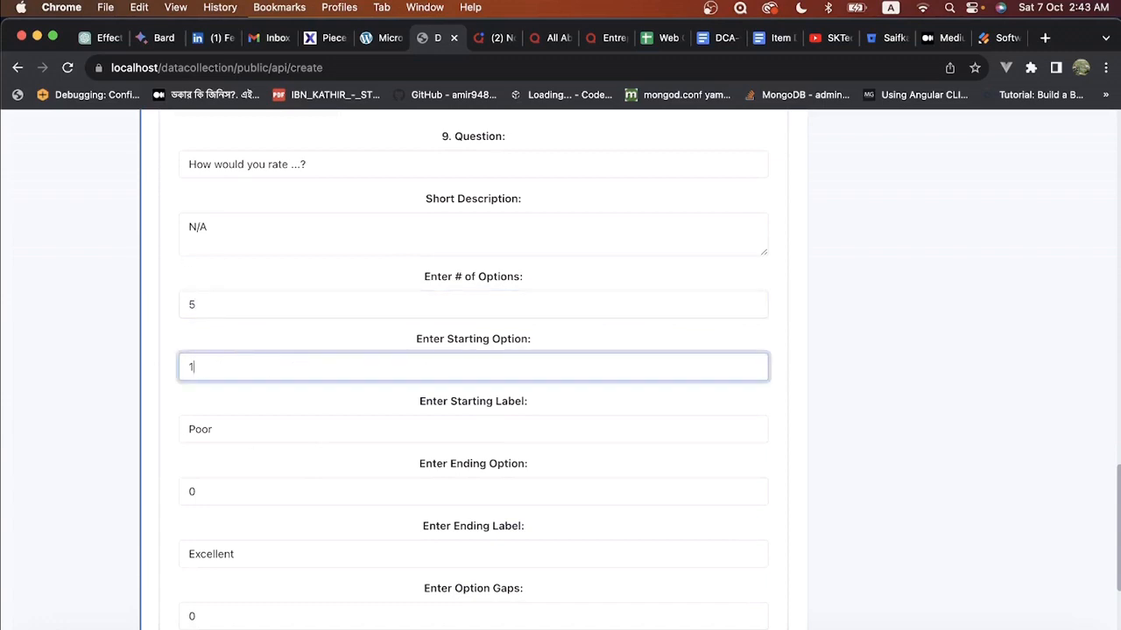
click(232, 495)
key(BackSpace)
text(5)
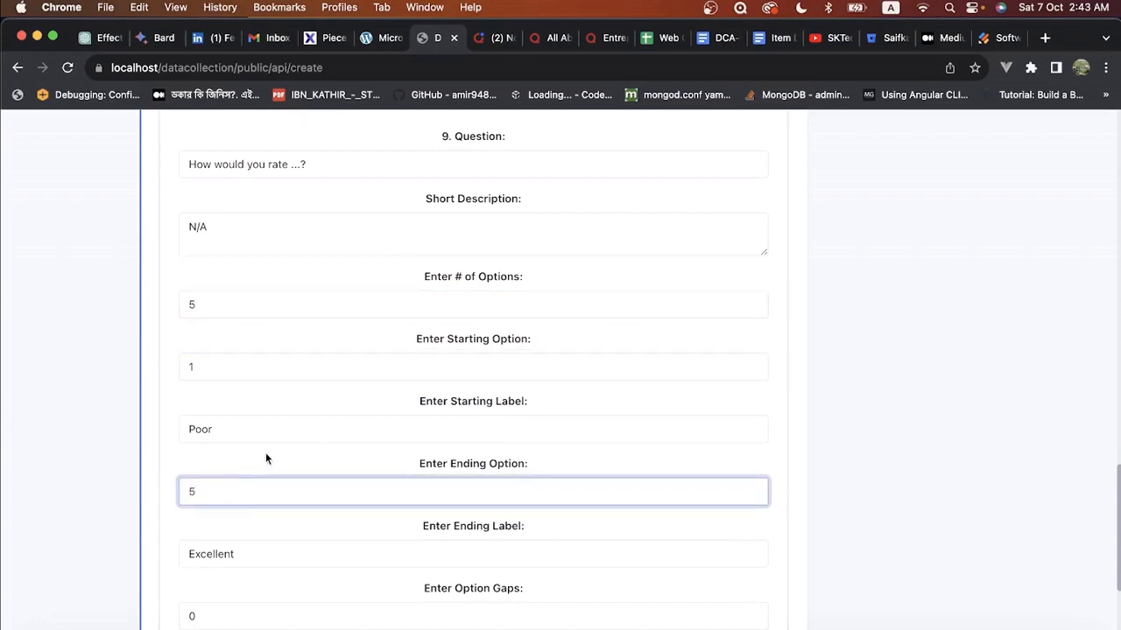
- Set the scale question's option gaps to 1, keeping "Poor" as the starting label, and preview the changes
click(268, 430)
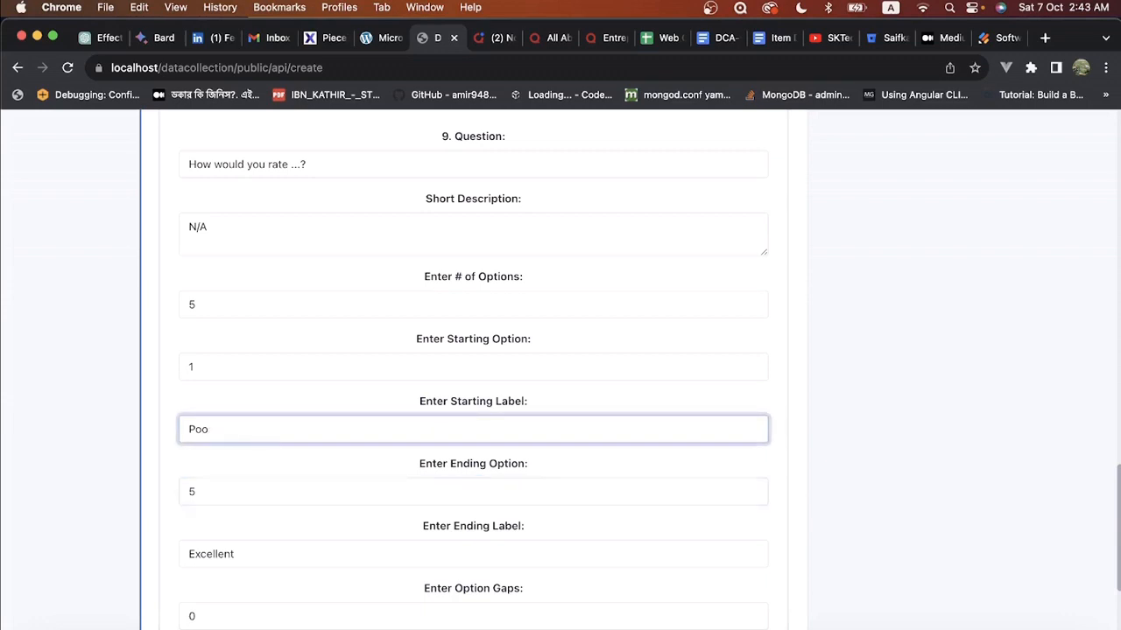
scroll(283, 501, down, 3)
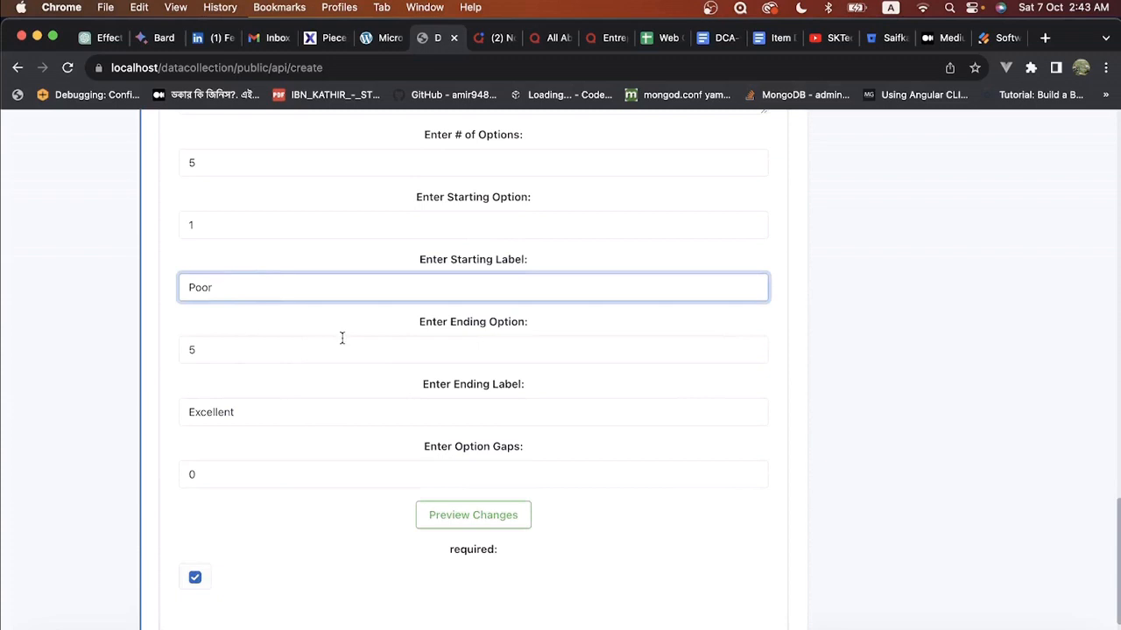
click(250, 476)
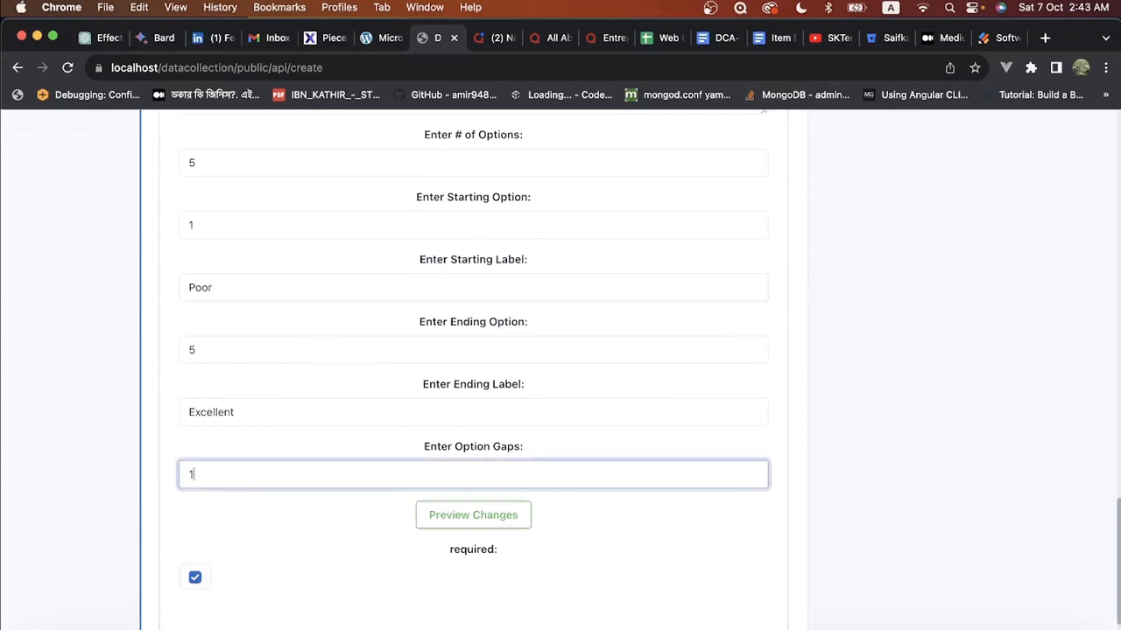
scroll(575, 280, up, 3)
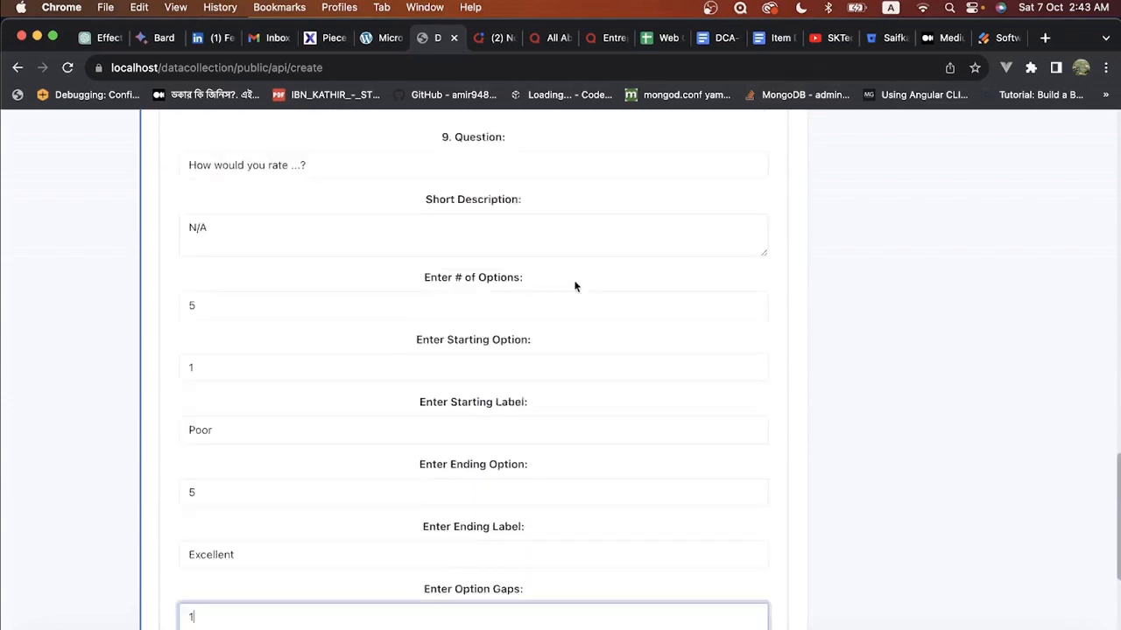
scroll(525, 394, down, 3)
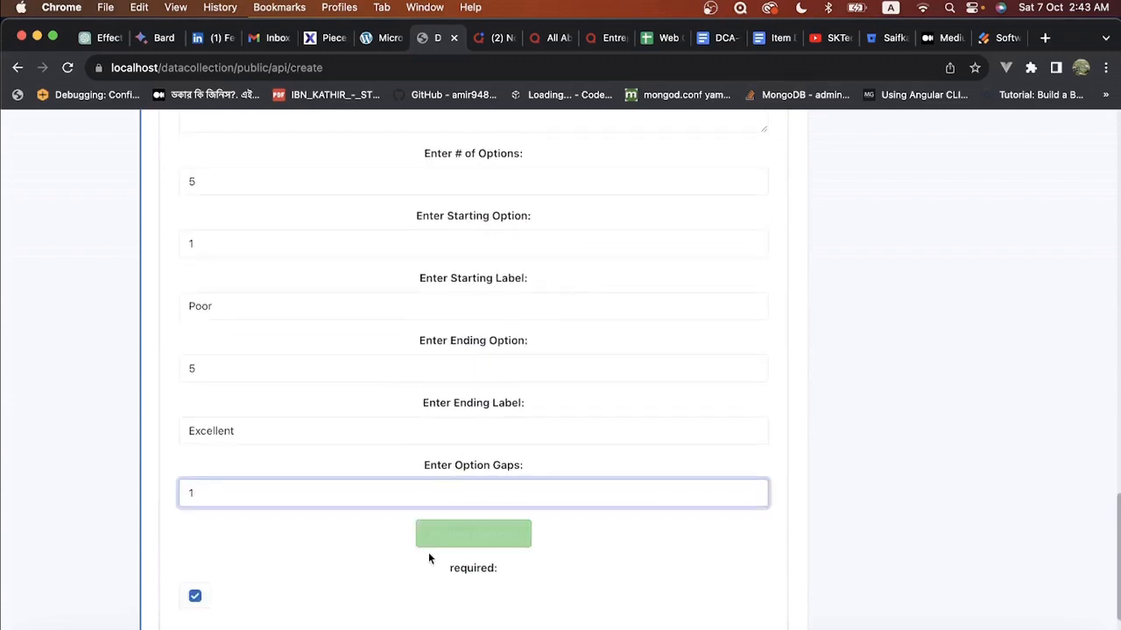
click(491, 534)
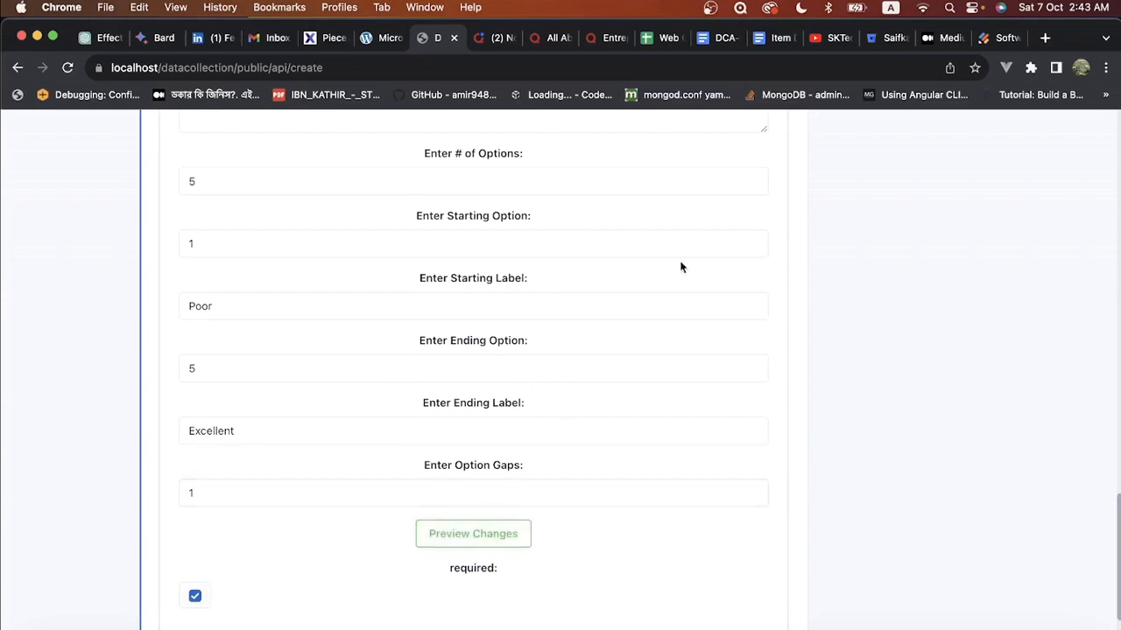
- Preview the generated survey and examine the mcq, checkbox and scale questions with their options
scroll(681, 267, up, 15)
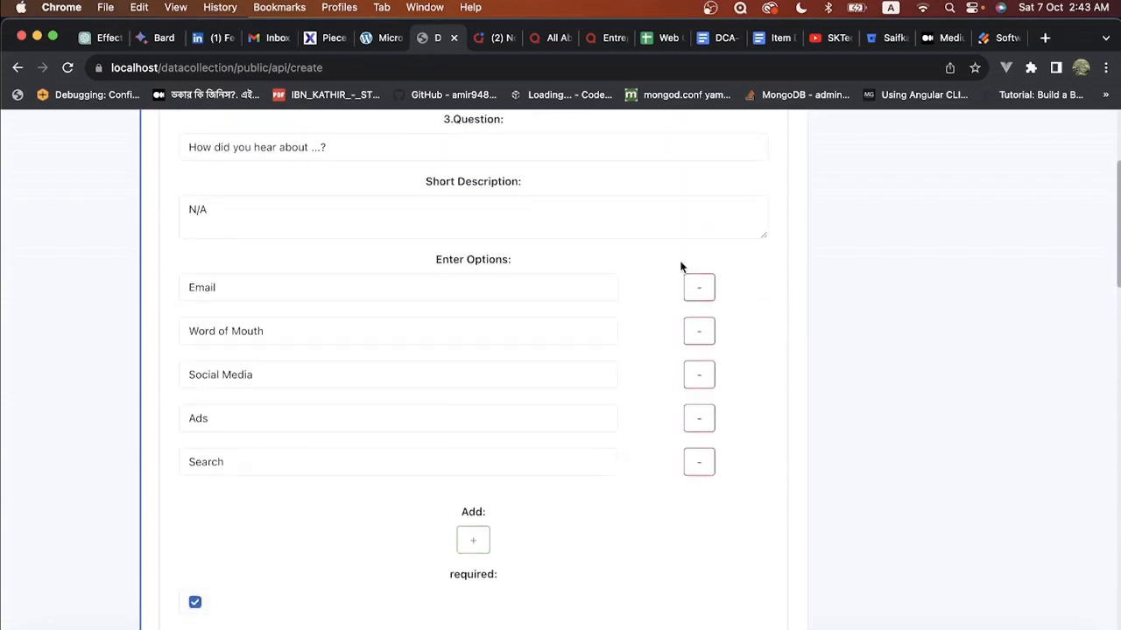
scroll(681, 267, up, 3)
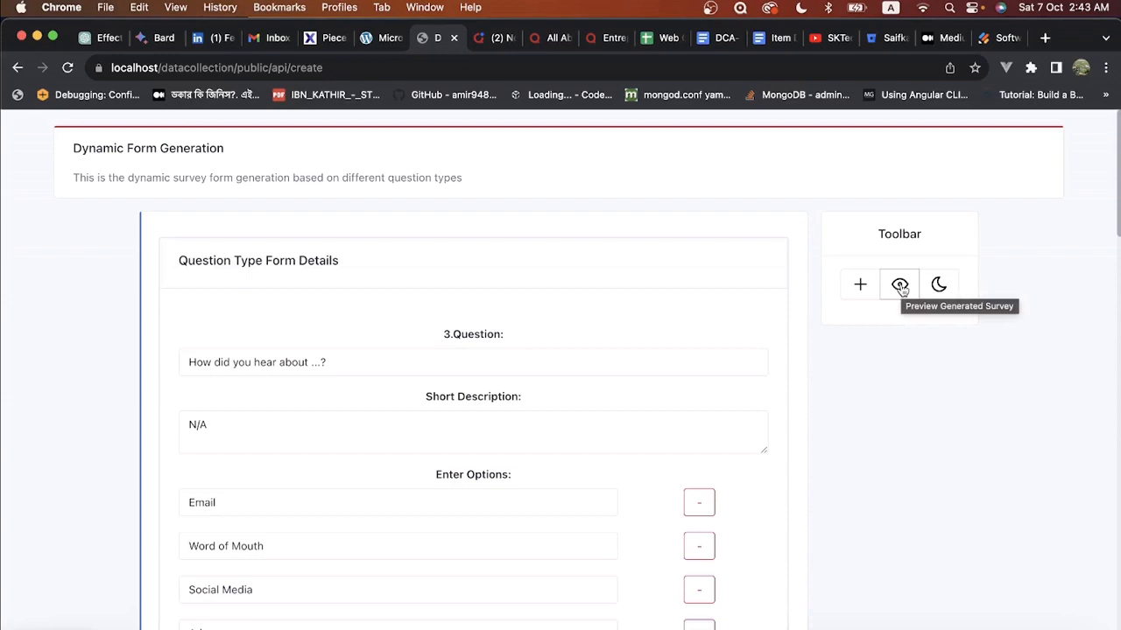
click(900, 286)
scroll(523, 383, down, 5)
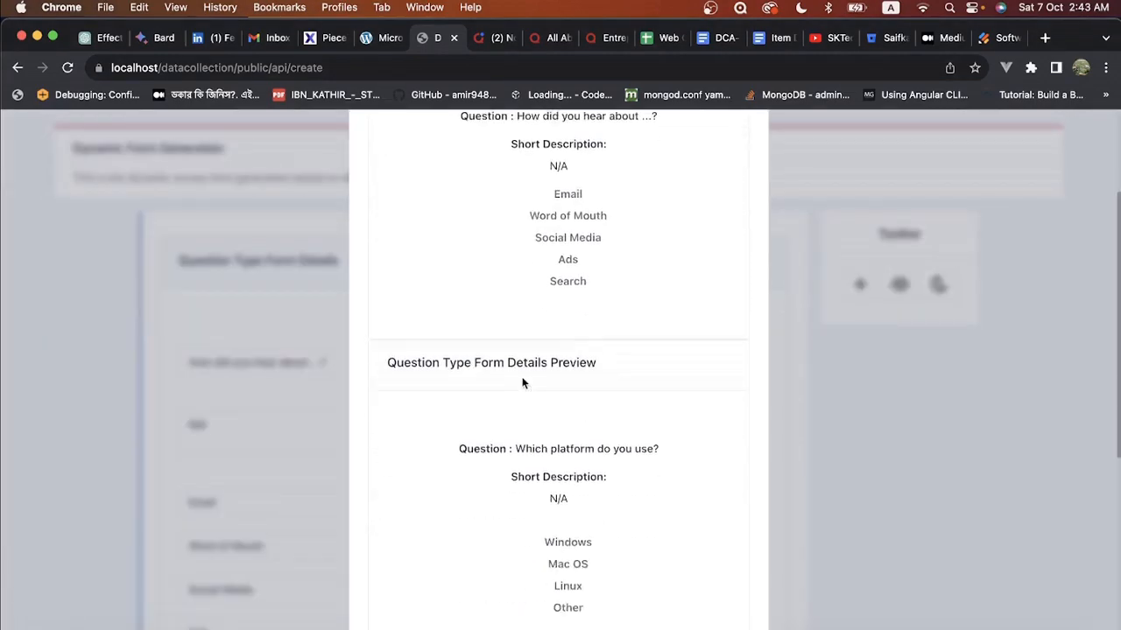
scroll(525, 380, down, 2)
scroll(523, 380, up, 4)
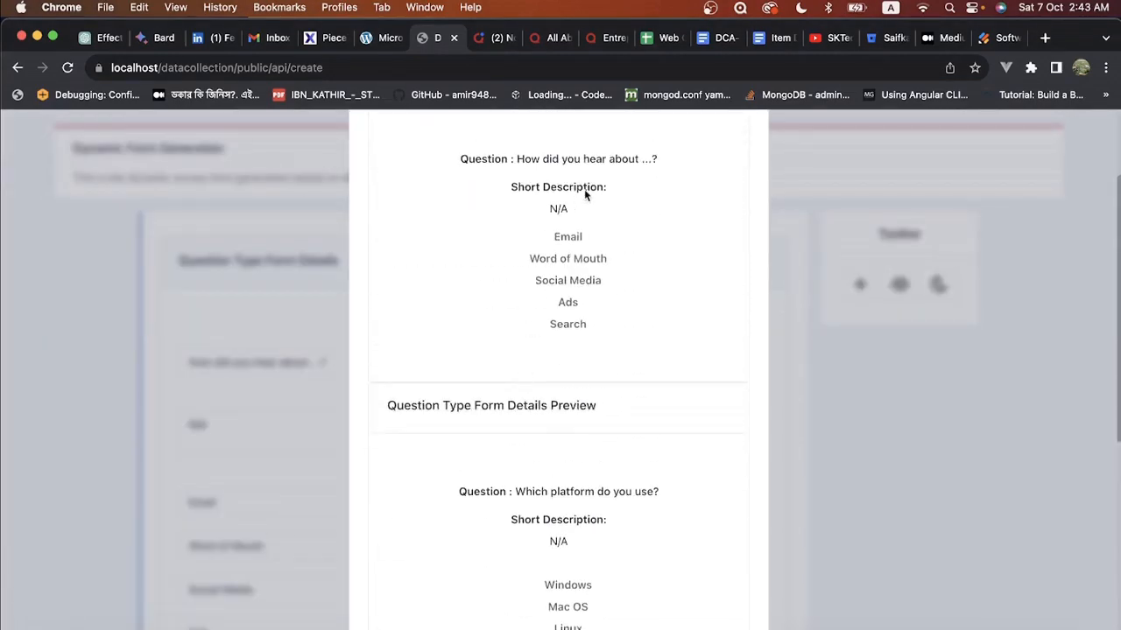
scroll(576, 246, up, 2)
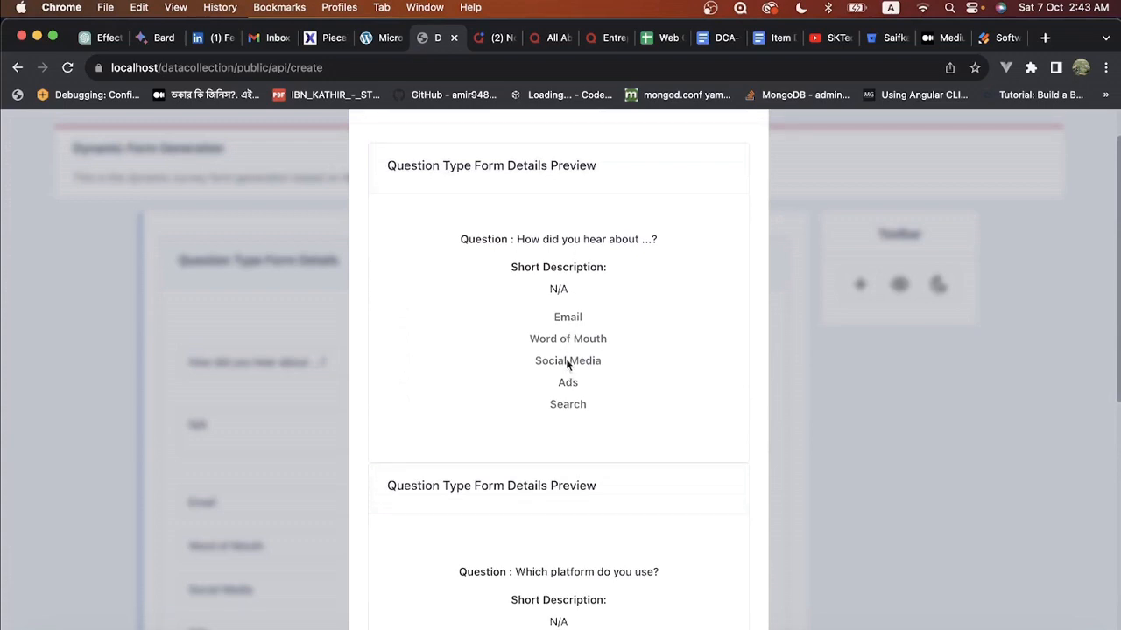
scroll(574, 375, down, 4)
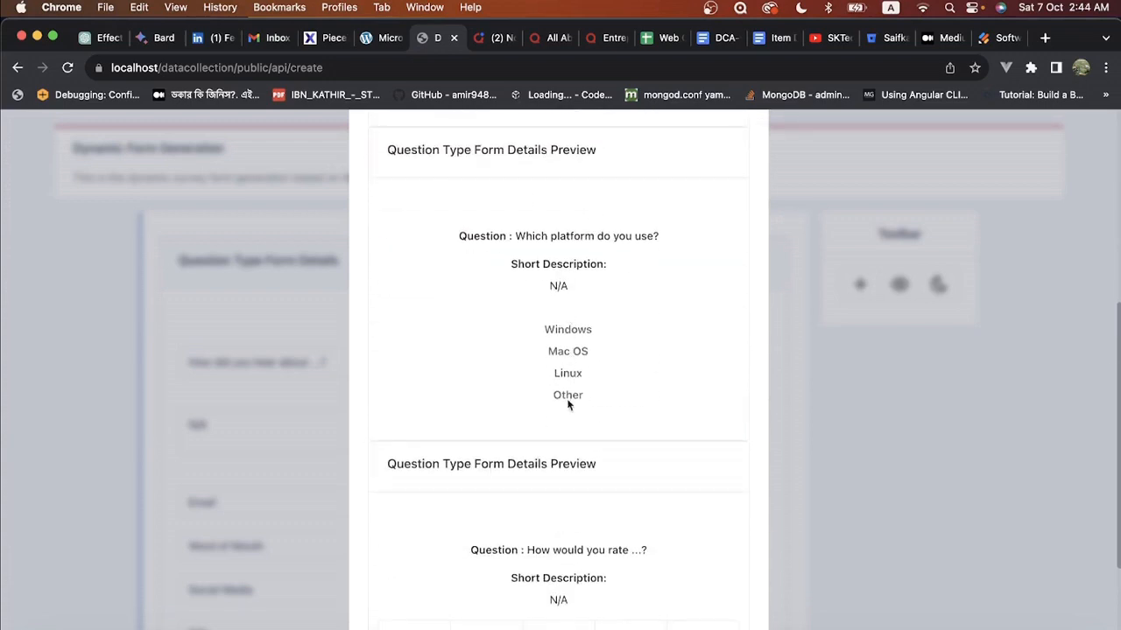
scroll(573, 379, down, 2)
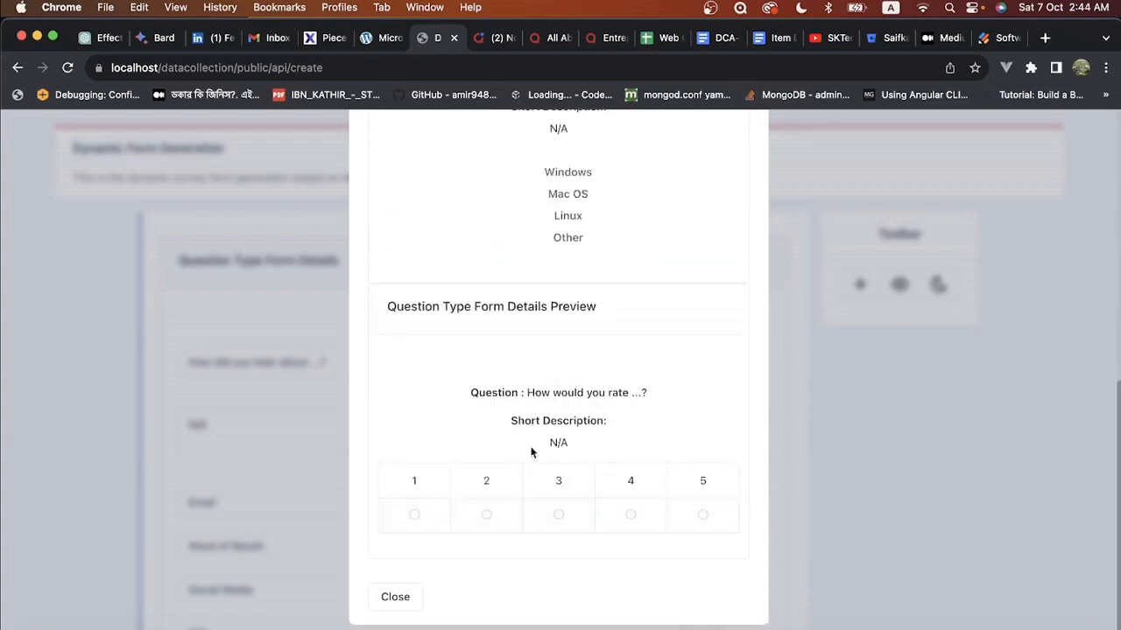
- Close the survey preview and review the rating question's option, label and gap settings in the form
scroll(597, 335, up, 10)
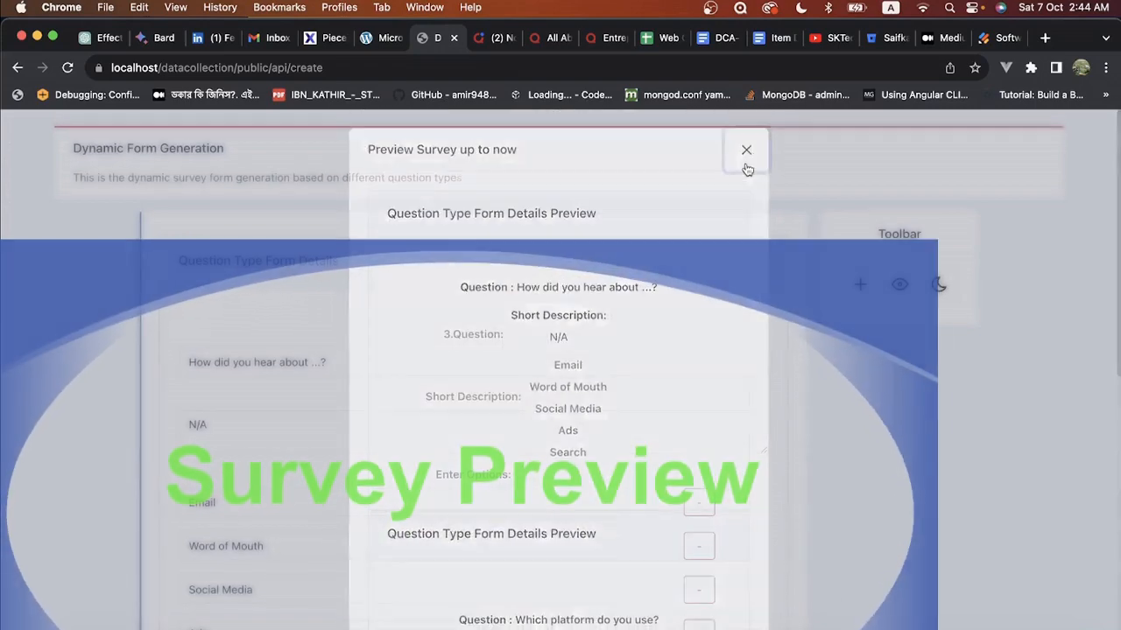
click(746, 153)
scroll(555, 440, down, 15)
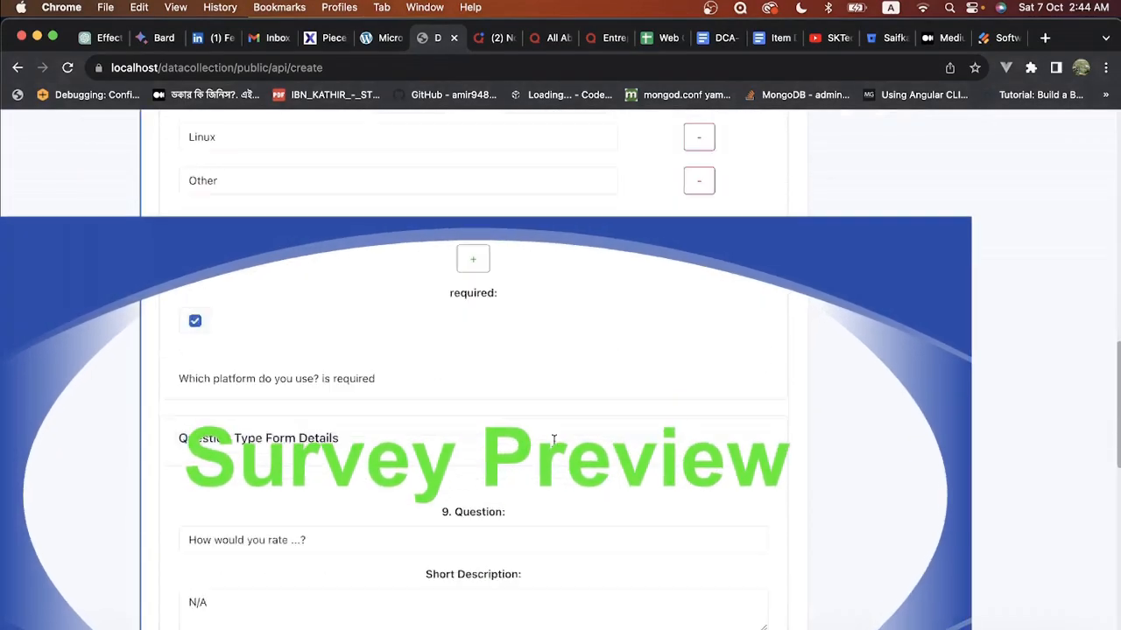
scroll(345, 311, up, 3)
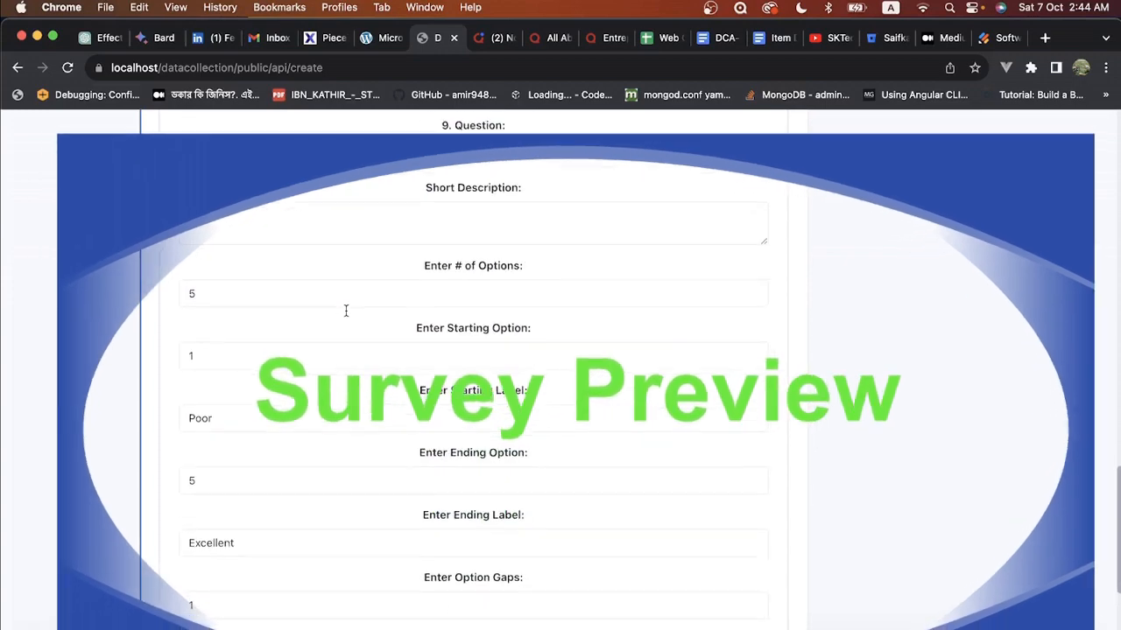
scroll(563, 253, down, 2)
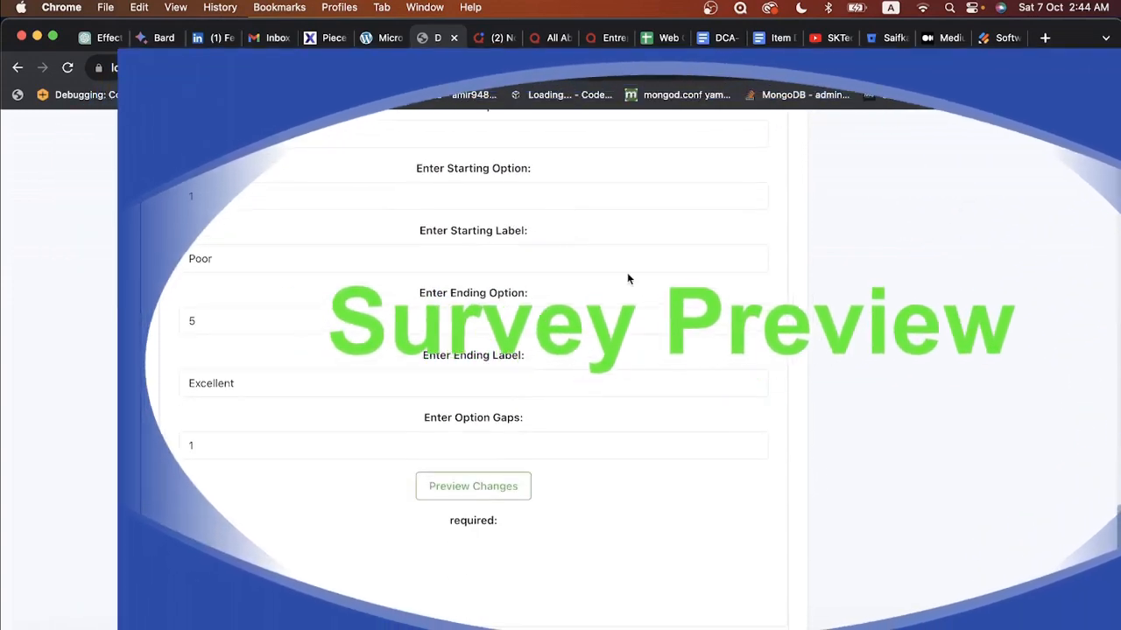
scroll(627, 279, up, 1)
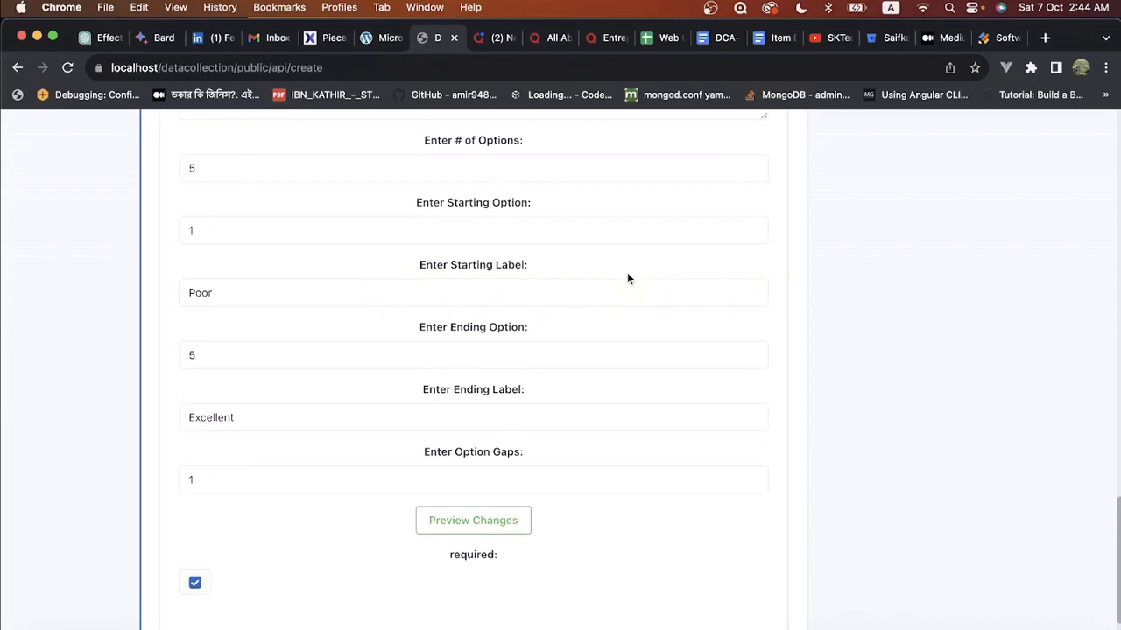
- Copy the question text "Please let us know negative/positive comments" from the Jotform Software Survey Form preview
click(995, 38)
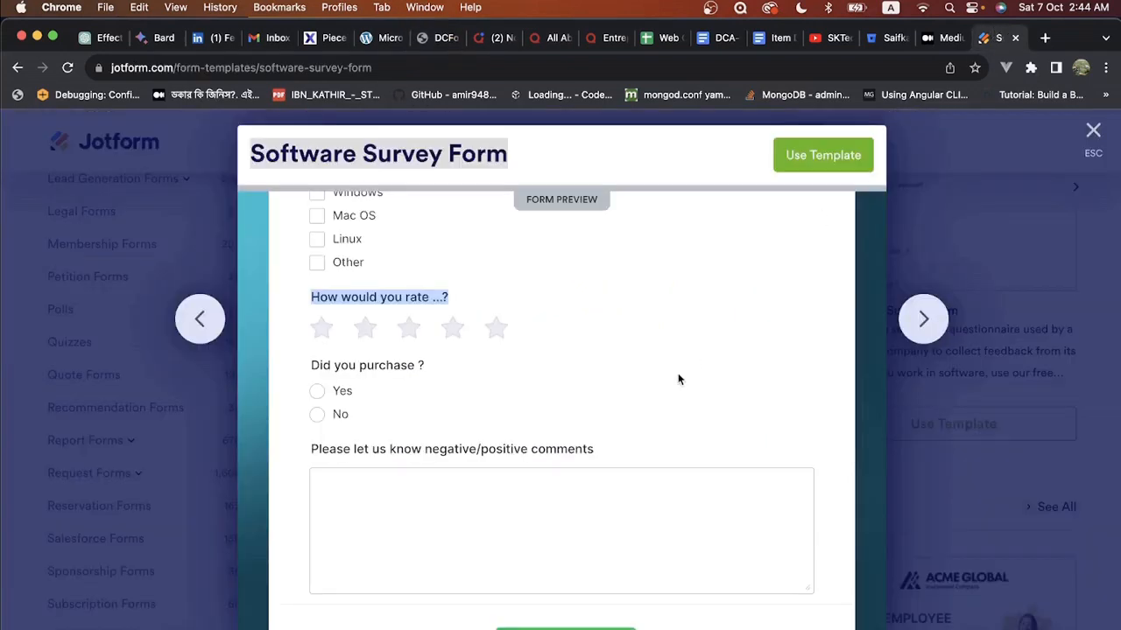
scroll(527, 382, down, 1)
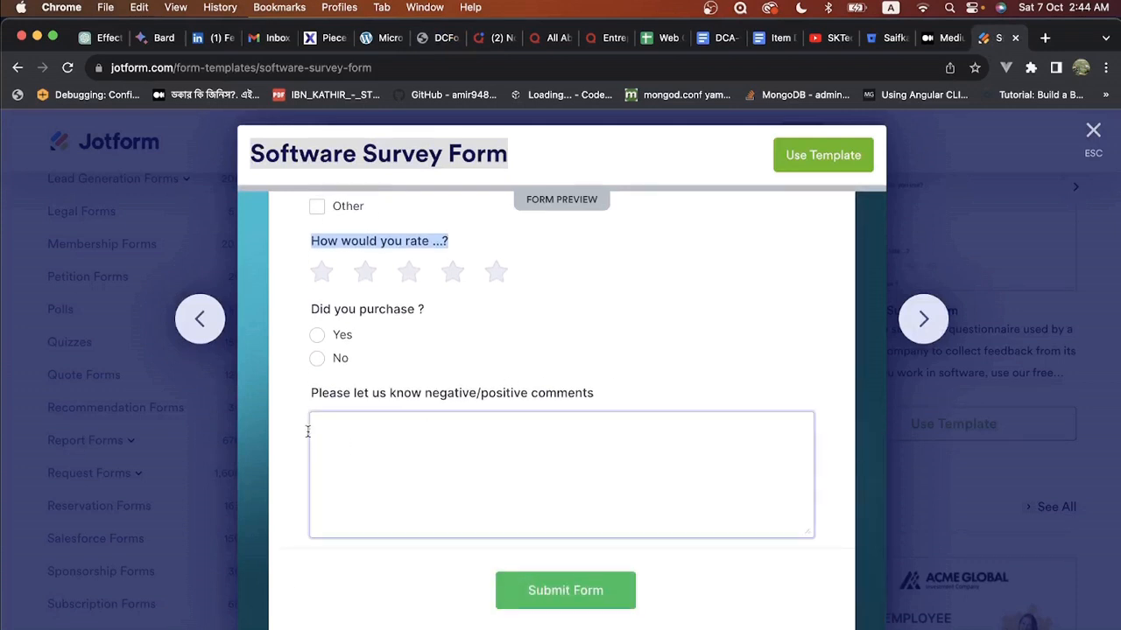
drag(600, 395, 309, 399)
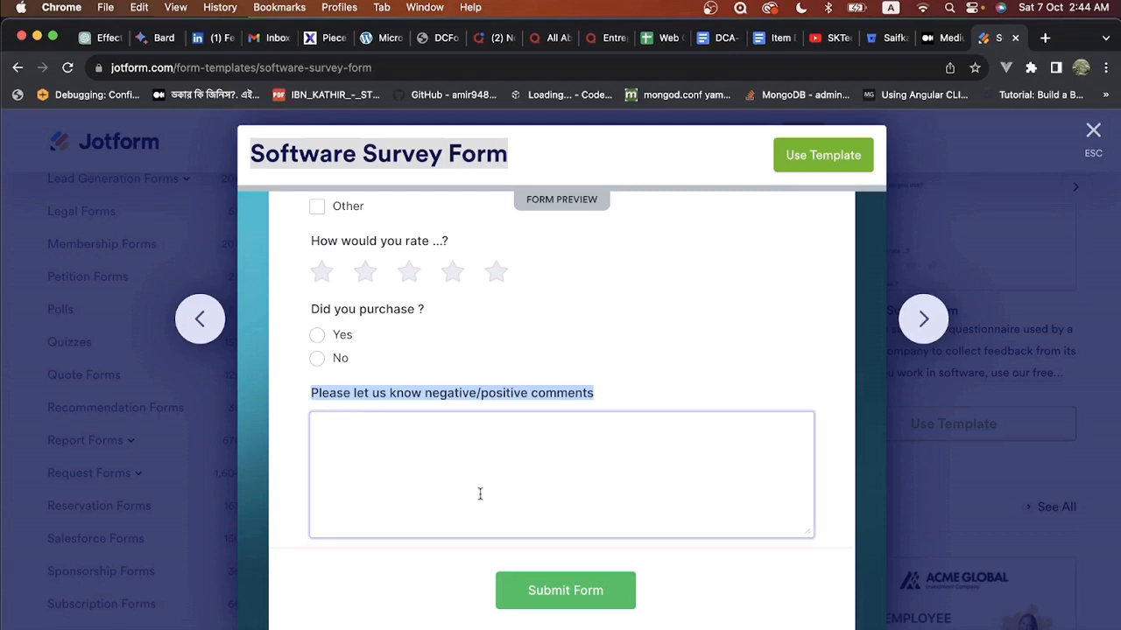
click(355, 447)
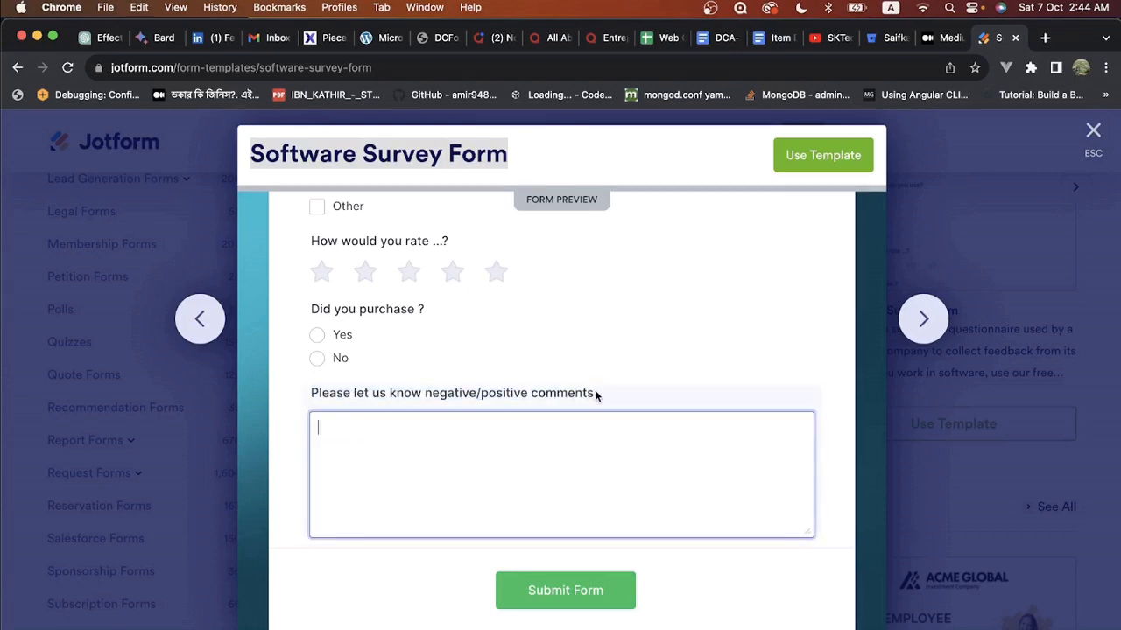
drag(598, 393, 310, 395)
key(super+c)
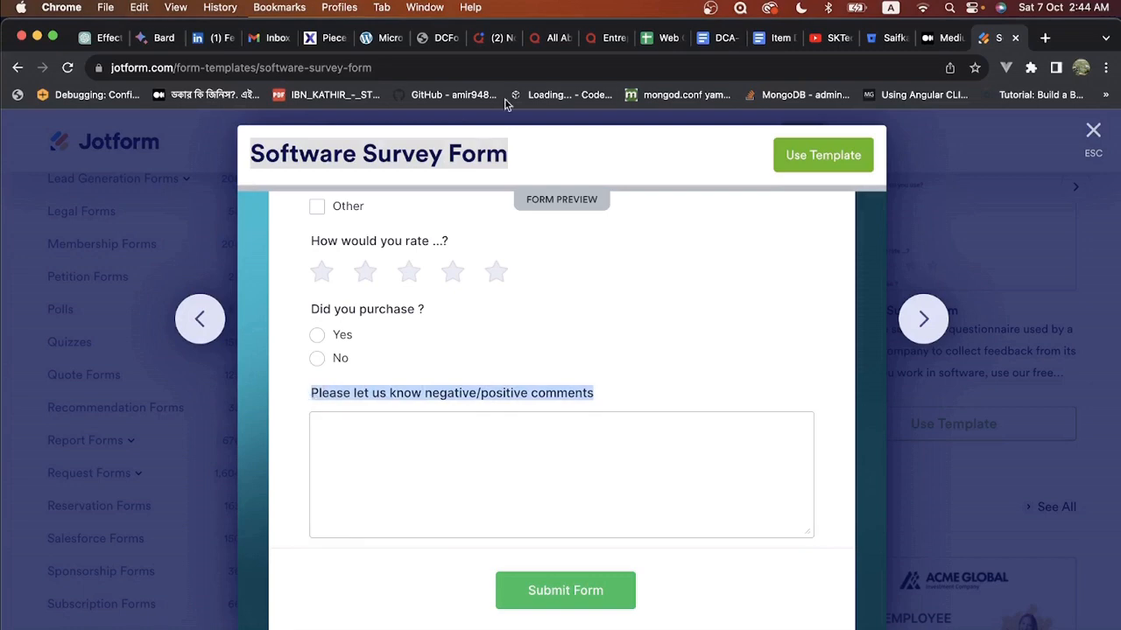
- Return to the Dynamic Form Generation page and add a para-text question to the survey, confirming the choice
click(429, 37)
scroll(393, 521, down, 3)
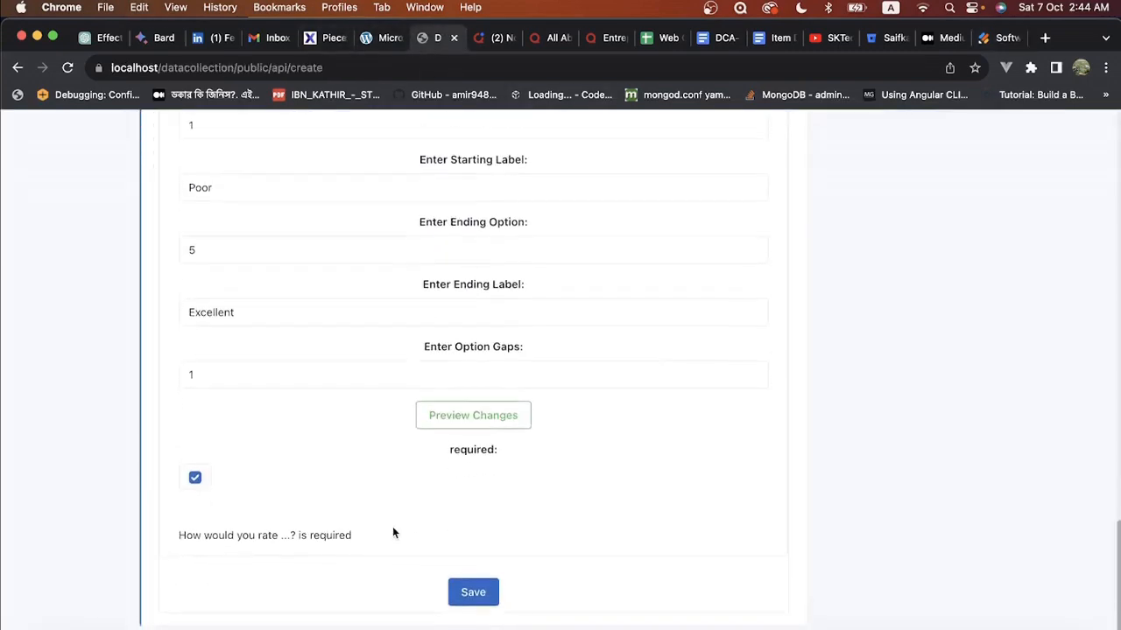
scroll(393, 526, up, 15)
scroll(392, 526, down, 1)
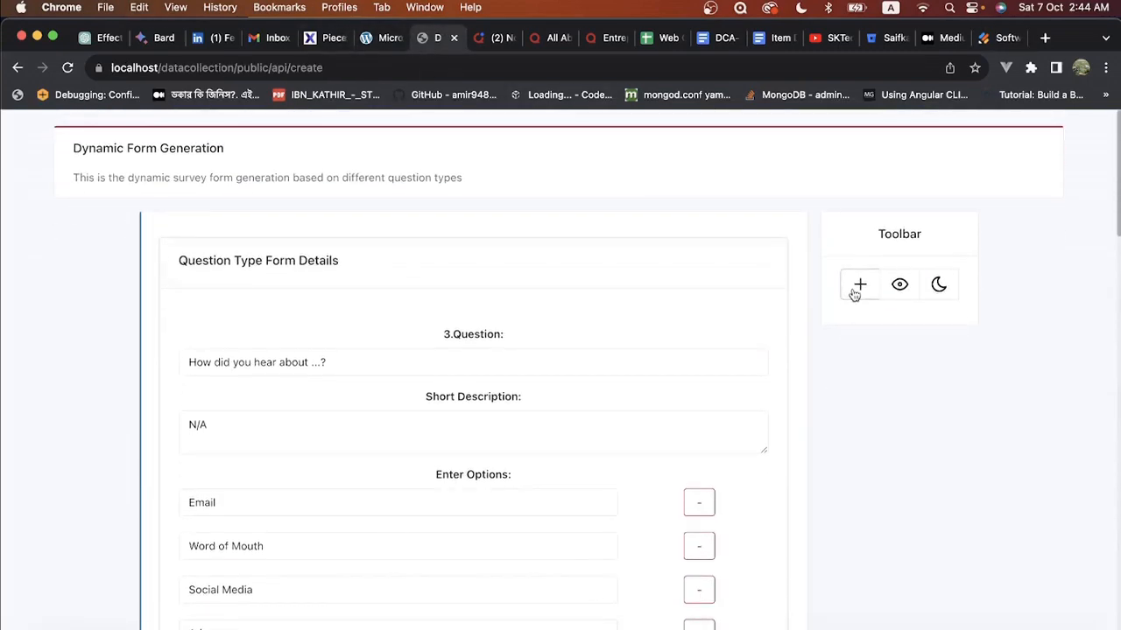
click(859, 285)
click(470, 398)
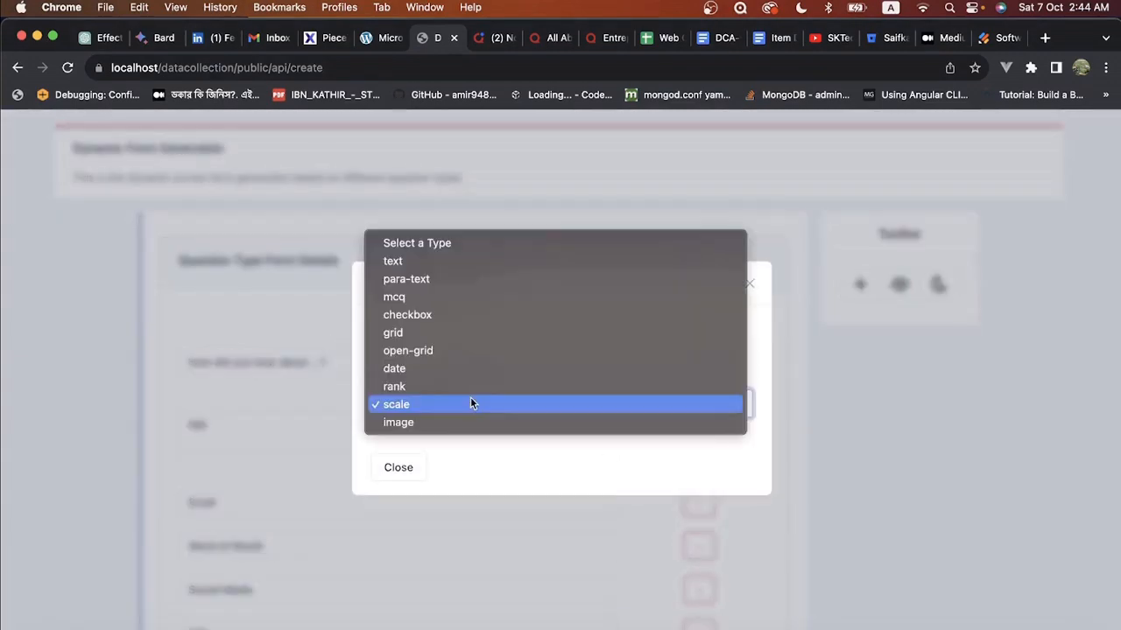
click(421, 280)
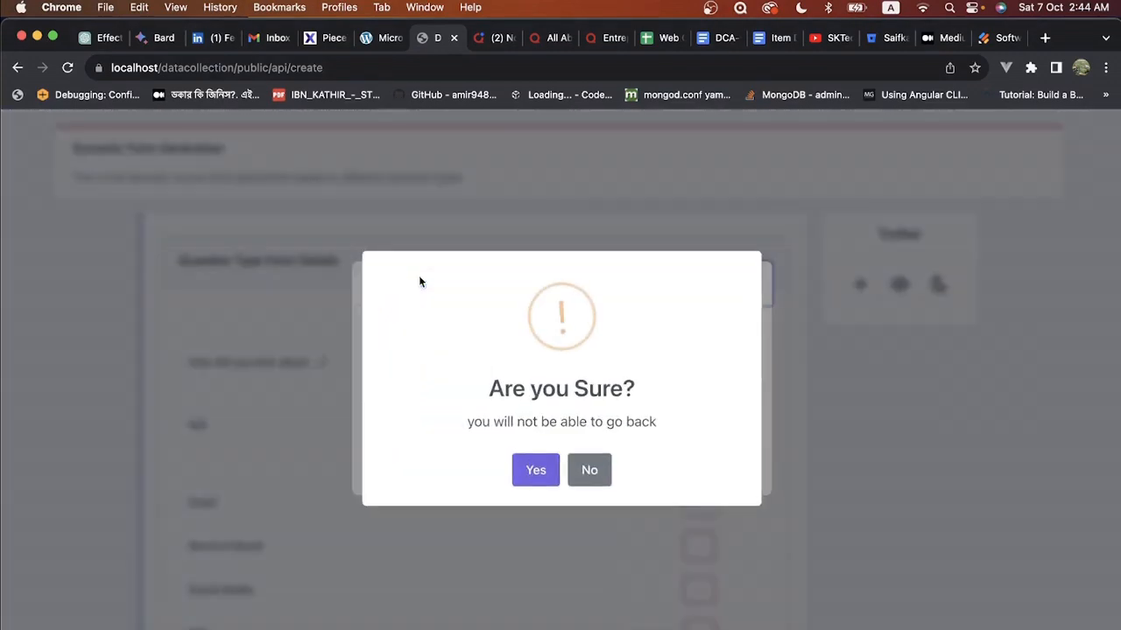
click(530, 470)
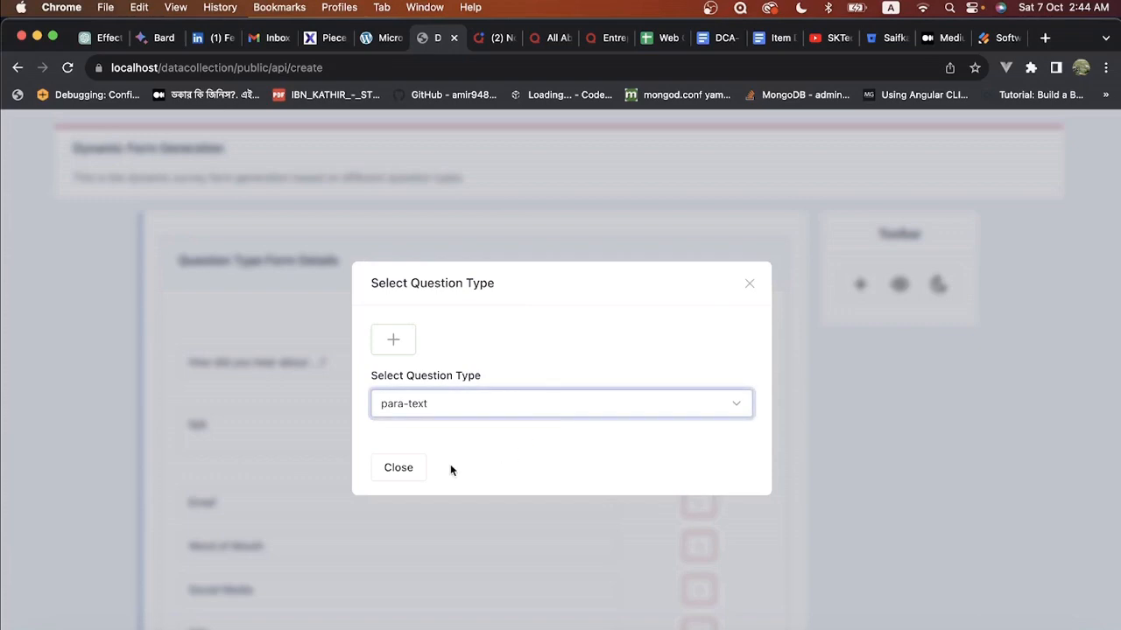
click(404, 469)
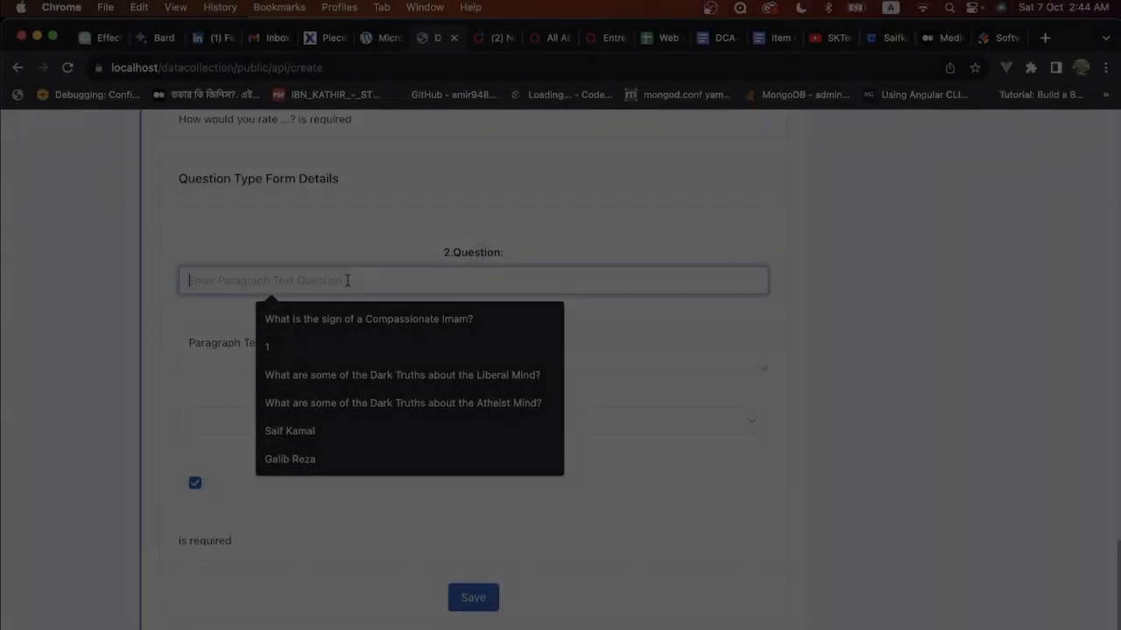
- Paste "Please let us know negative/positive comments" as the question, with short description "N/A" and question nature "Text"
key(super+v)
click(362, 353)
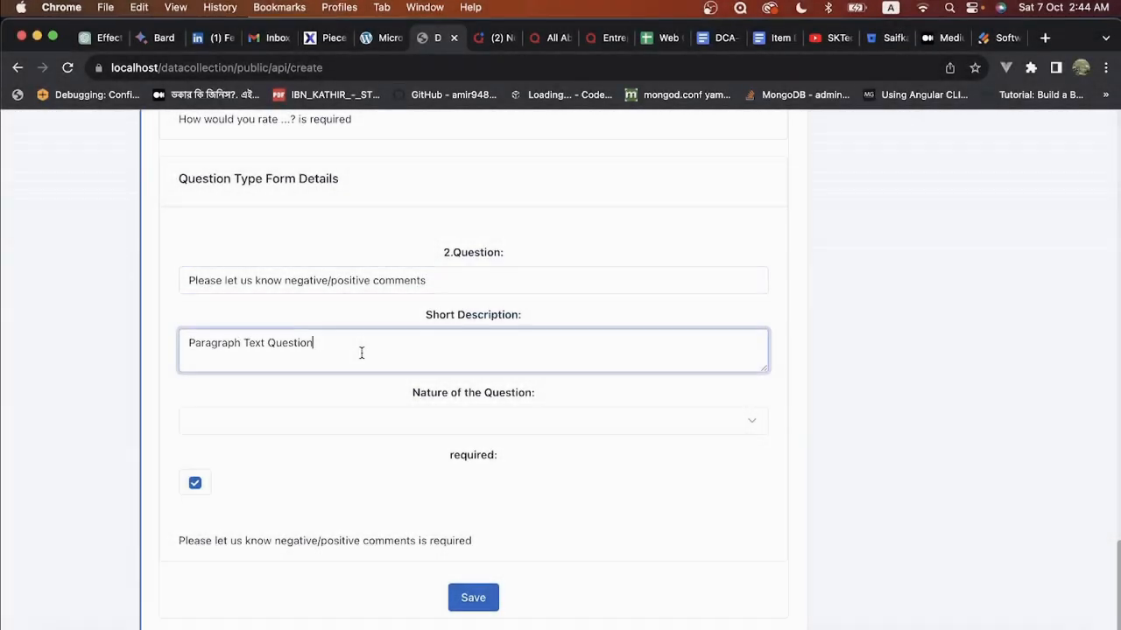
key(super+a)
text(N)
click(329, 412)
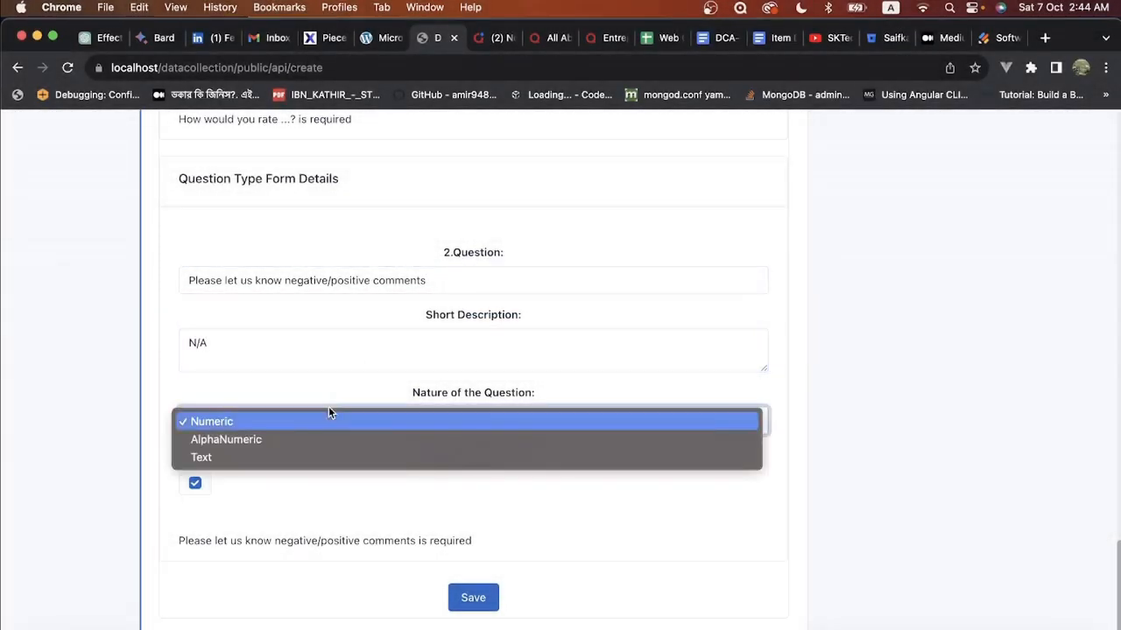
click(296, 458)
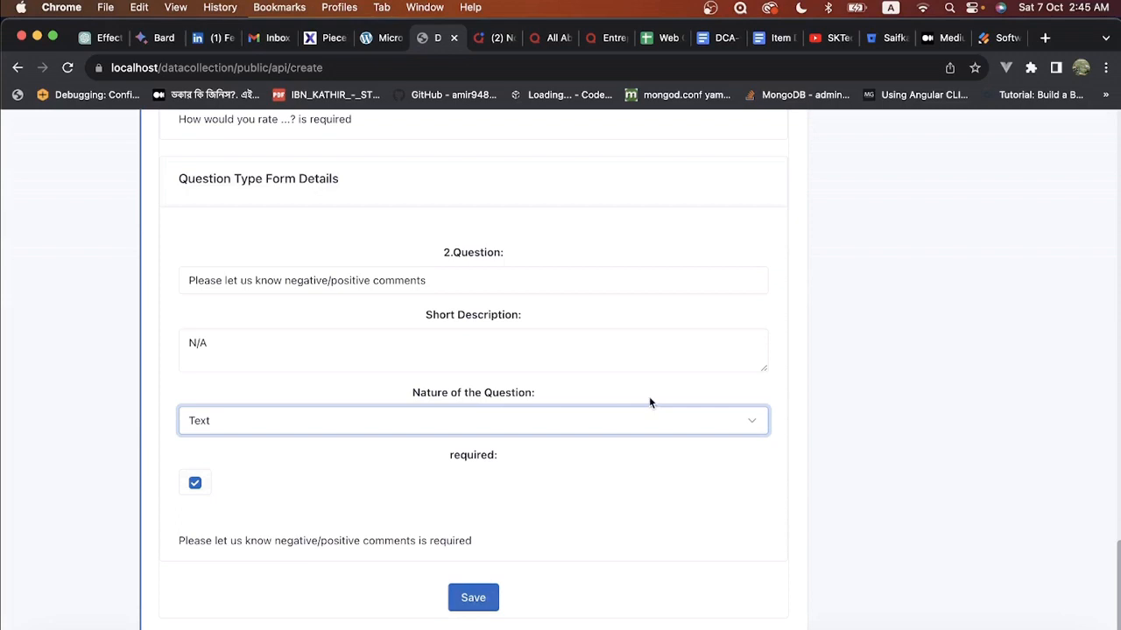
- Save the survey section with its questions and dismiss the submission message
click(475, 598)
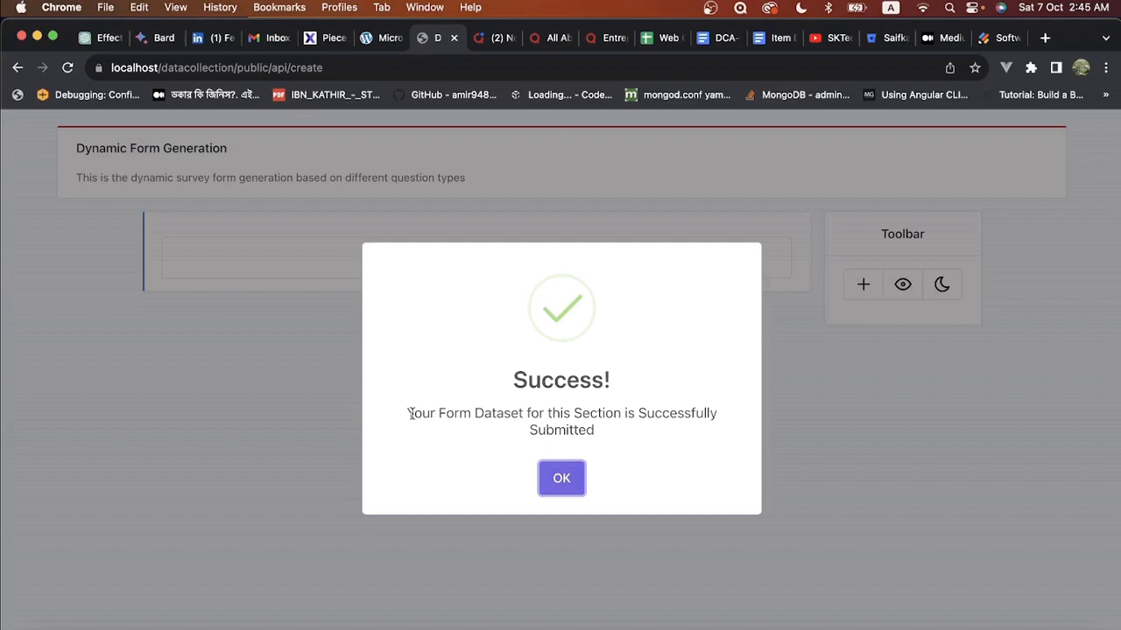
drag(409, 413, 597, 429)
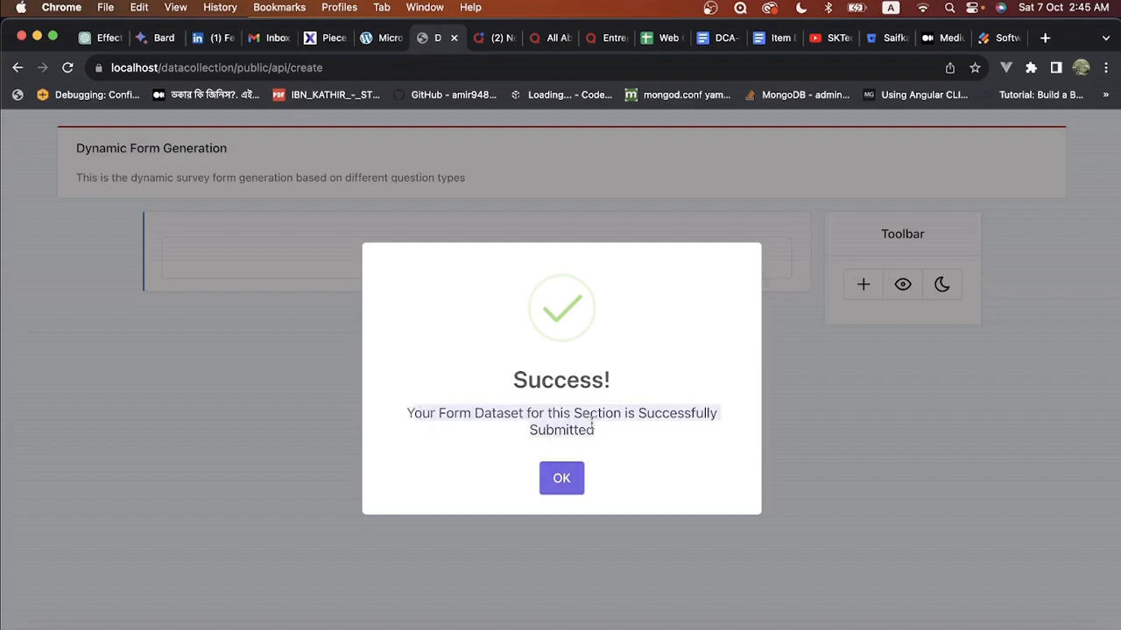
click(524, 400)
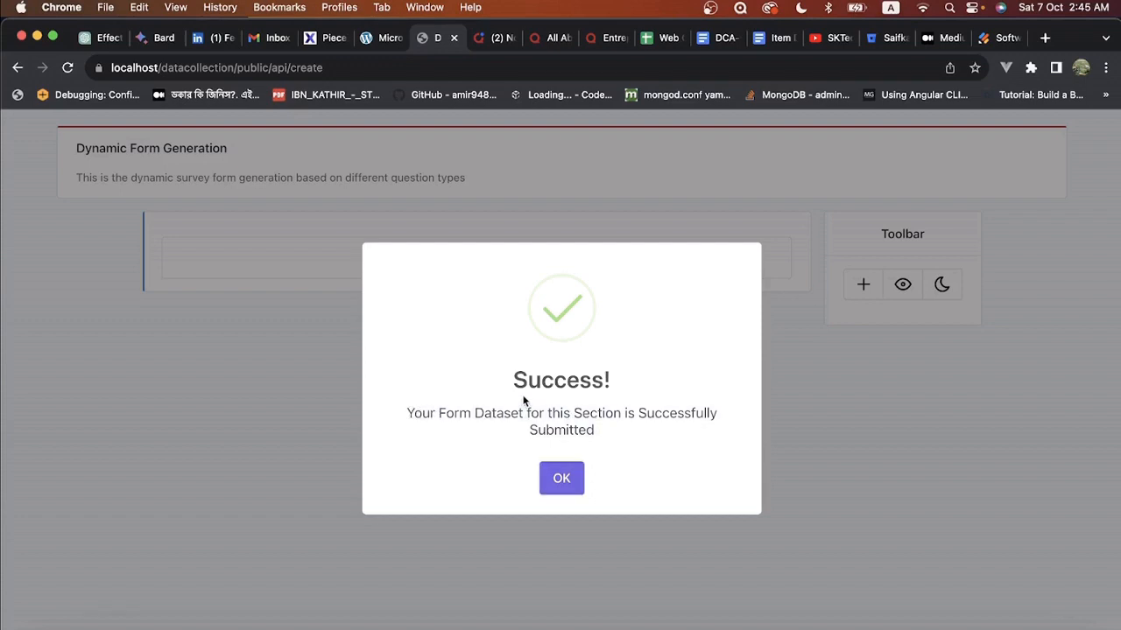
click(560, 481)
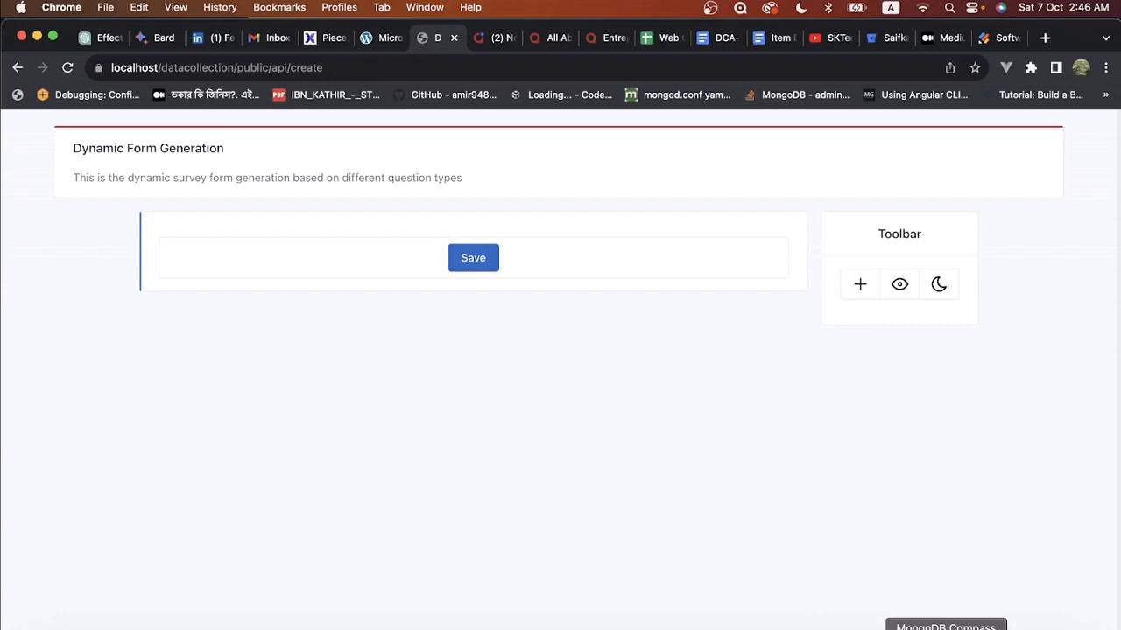
- Switch to MongoDB Compass, connect to the recent 127.0.0.1:27017 deployment and open the mongo_surveys collection of dc_for_sk
click(945, 627)
click(75, 319)
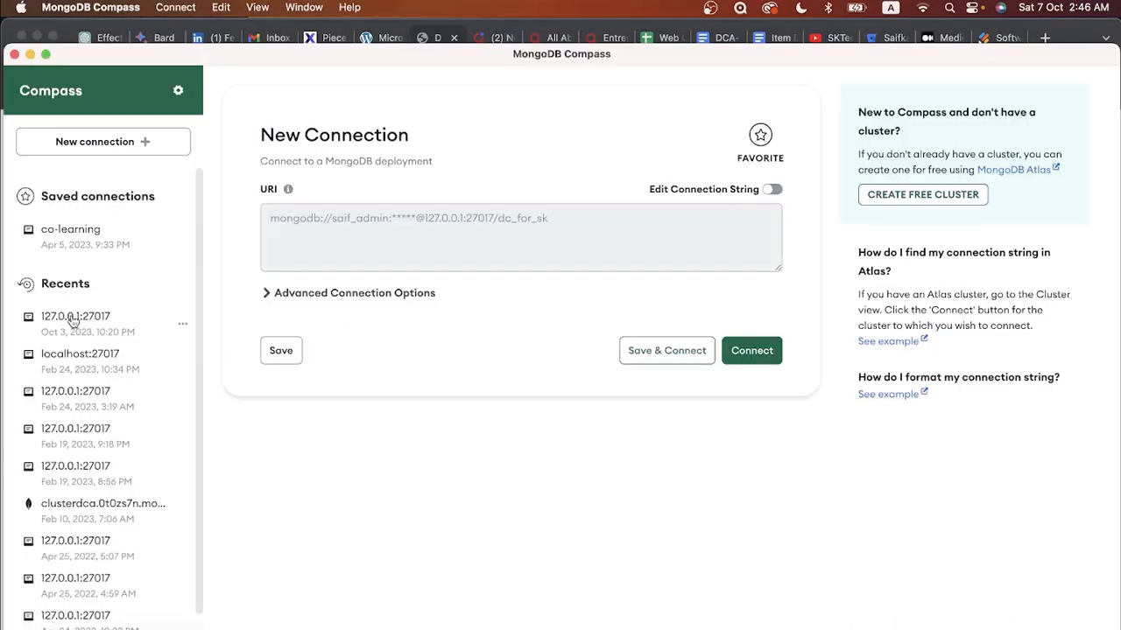
click(758, 357)
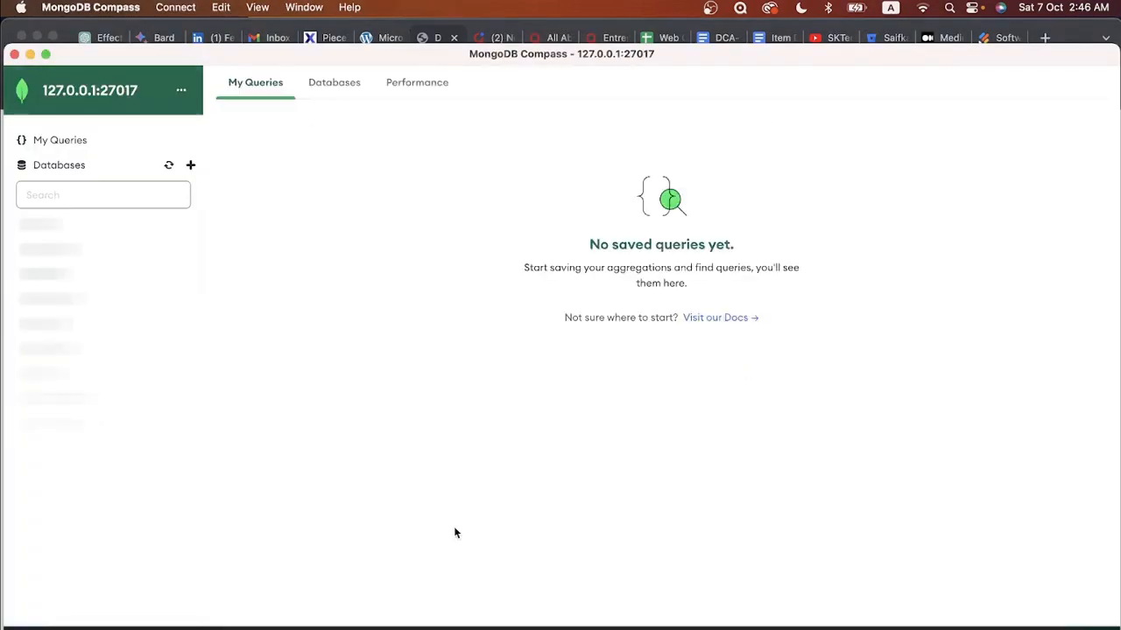
click(72, 300)
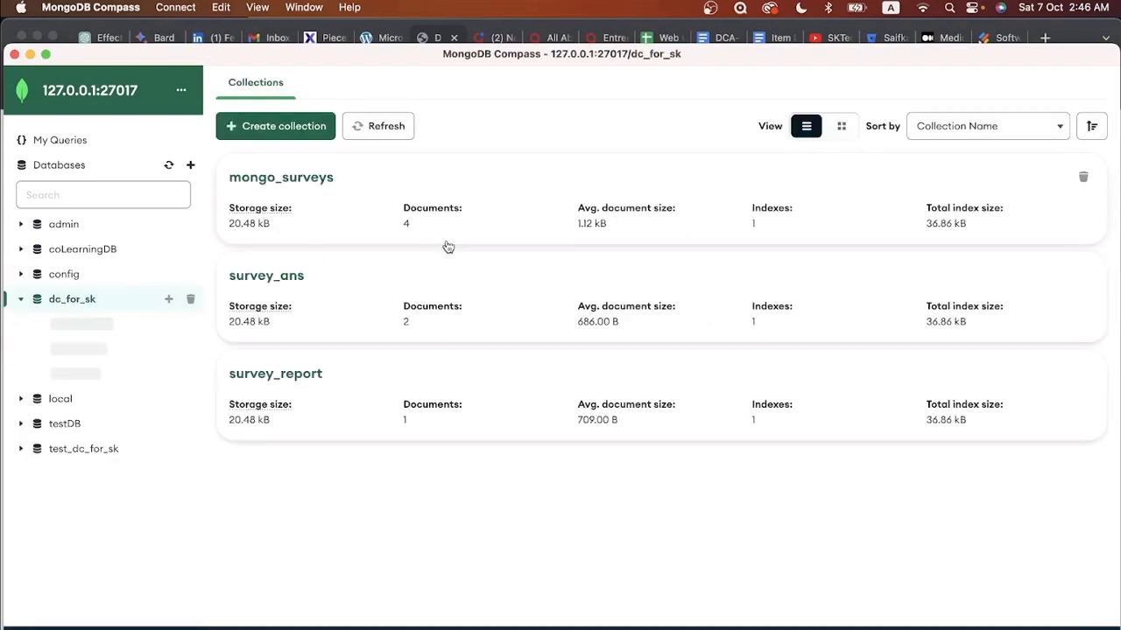
click(311, 180)
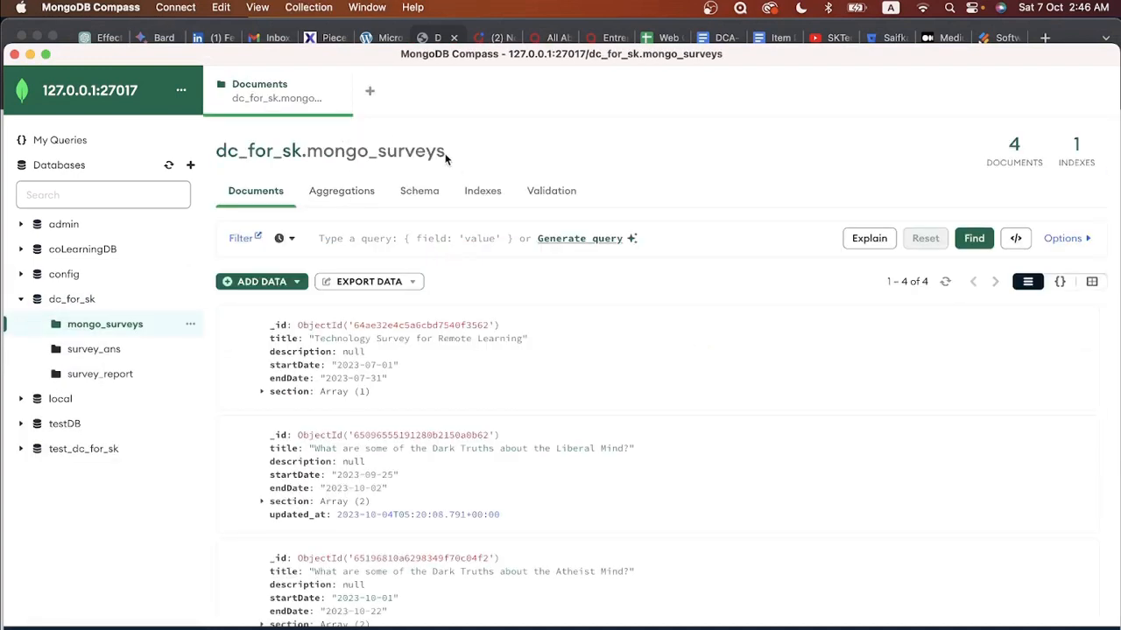
- Locate the "Software Survey Form" document in mongo_surveys and expand its section down to the content array
drag(446, 158, 303, 154)
scroll(350, 421, down, 4)
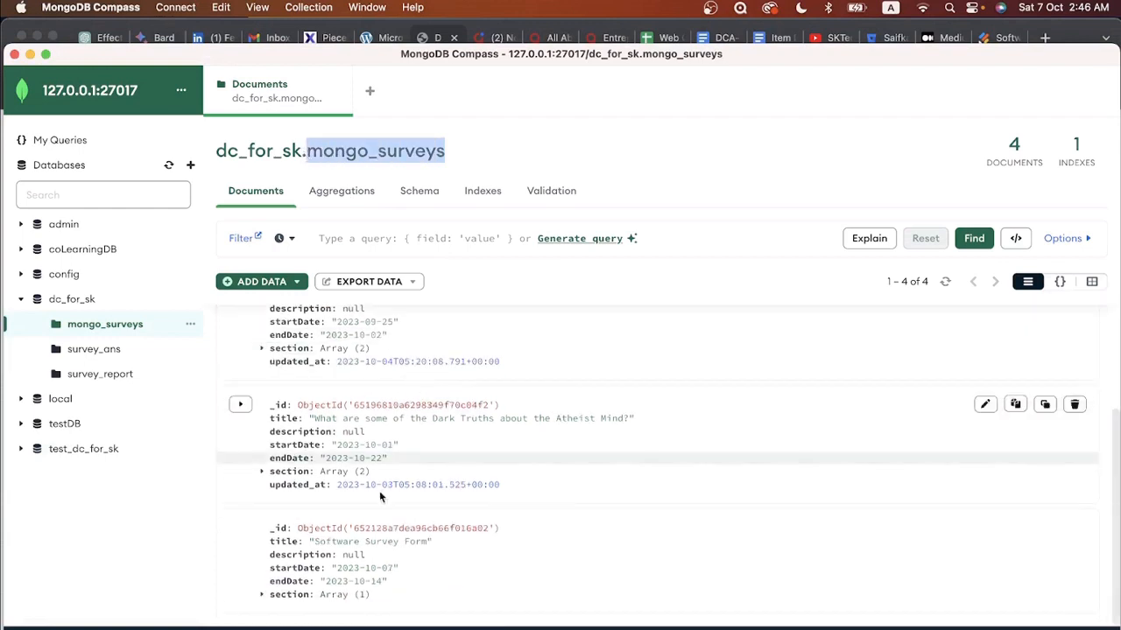
drag(315, 542, 441, 548)
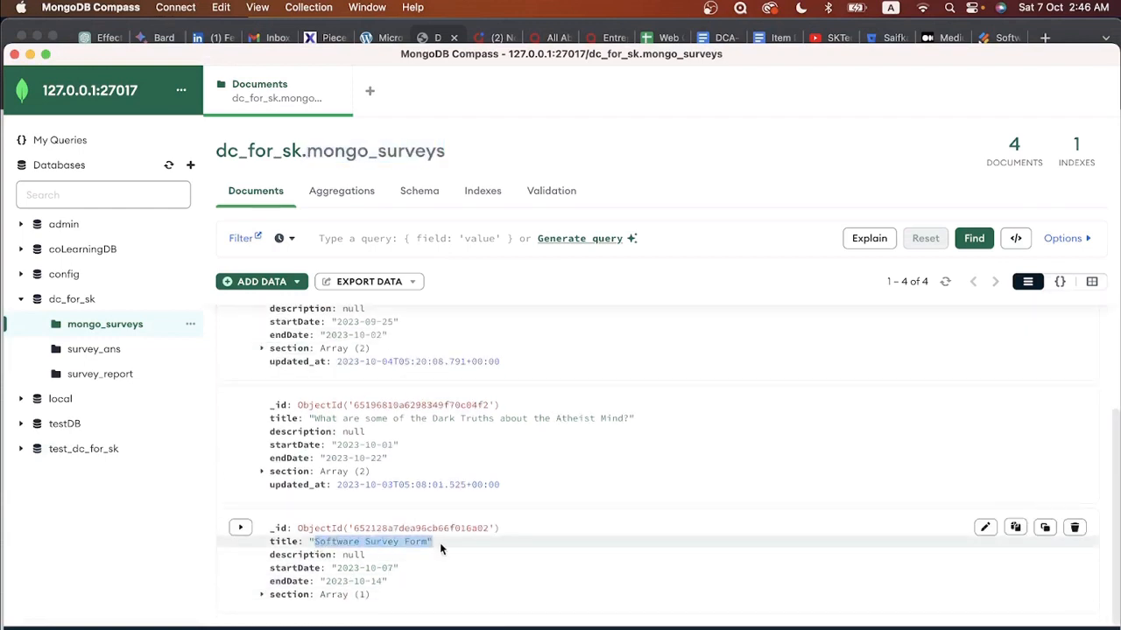
click(261, 596)
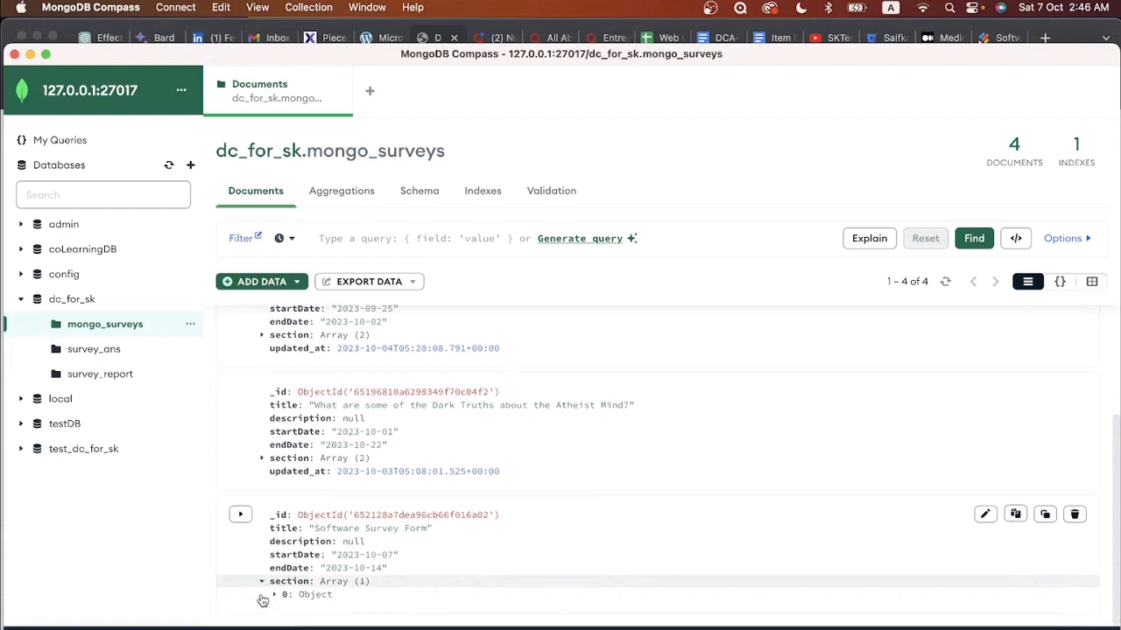
click(274, 598)
scroll(275, 604, down, 1)
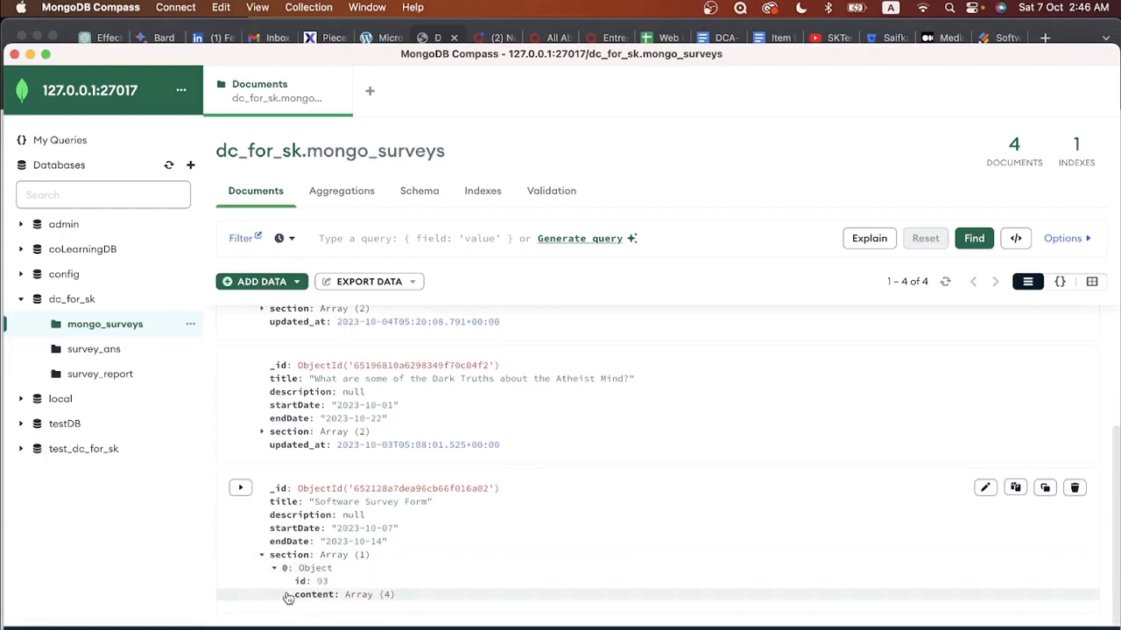
click(287, 594)
scroll(288, 595, down, 2)
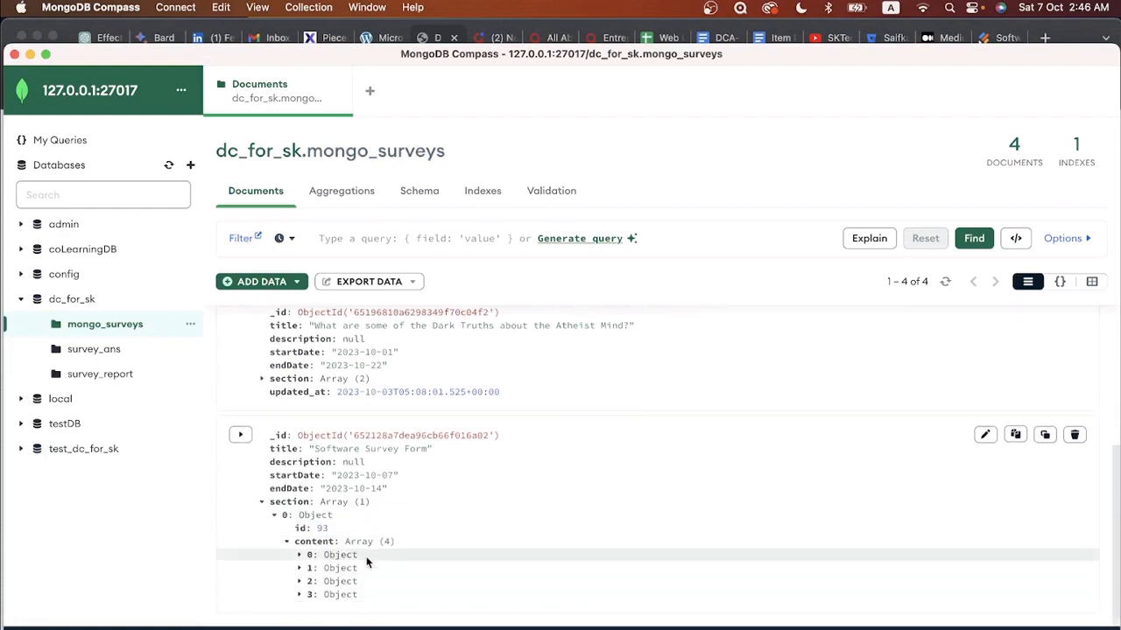
- Expand the first two question objects in the content array and examine their names and question types
click(298, 556)
scroll(297, 566, down, 2)
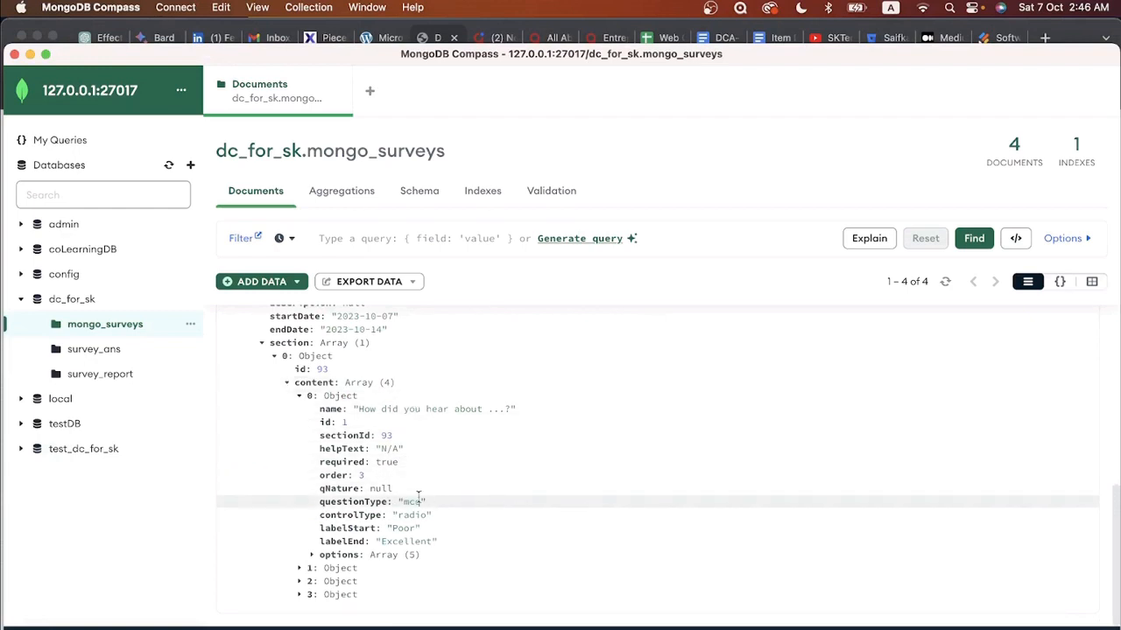
click(299, 568)
scroll(297, 573, down, 2)
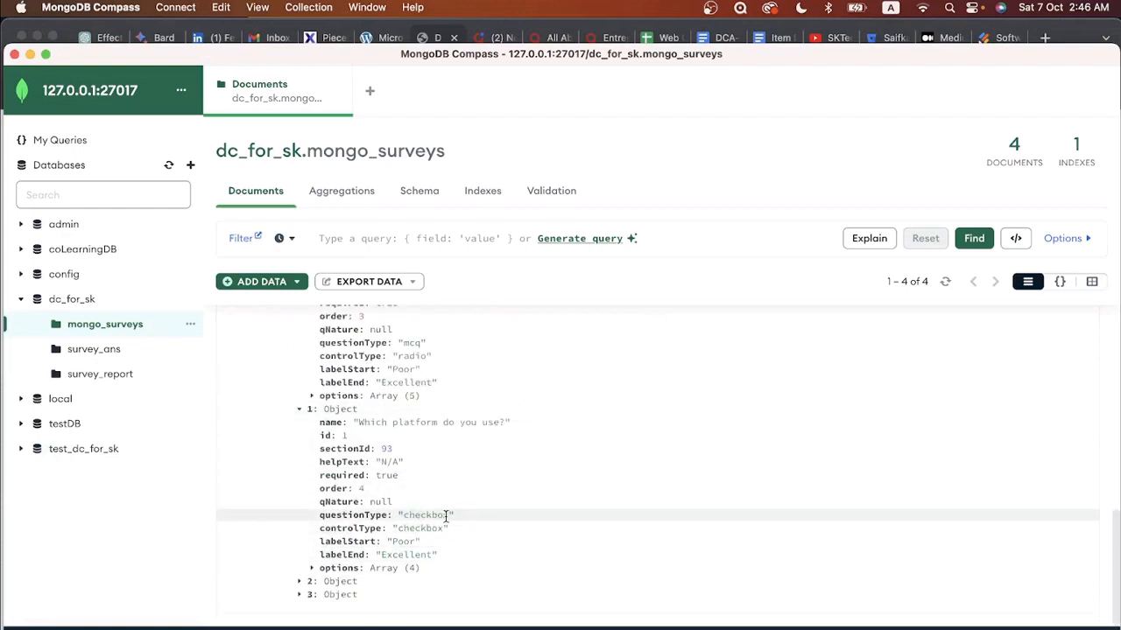
drag(430, 515, 403, 516)
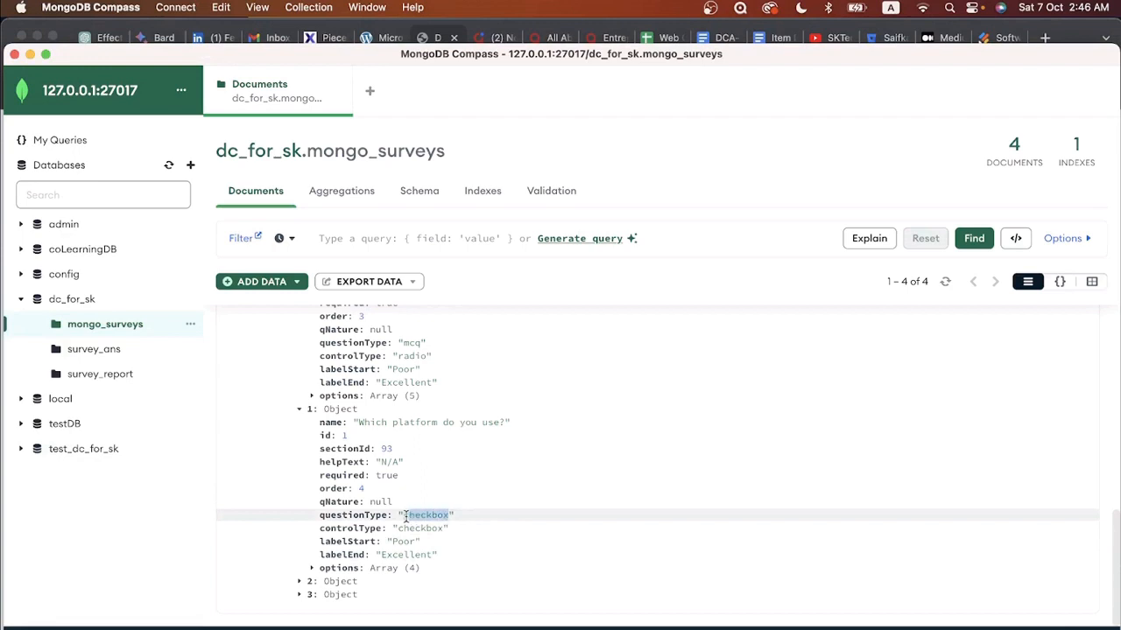
- Expand the third question object and every entry in the first question's options array to examine the stored option values
click(298, 582)
click(312, 396)
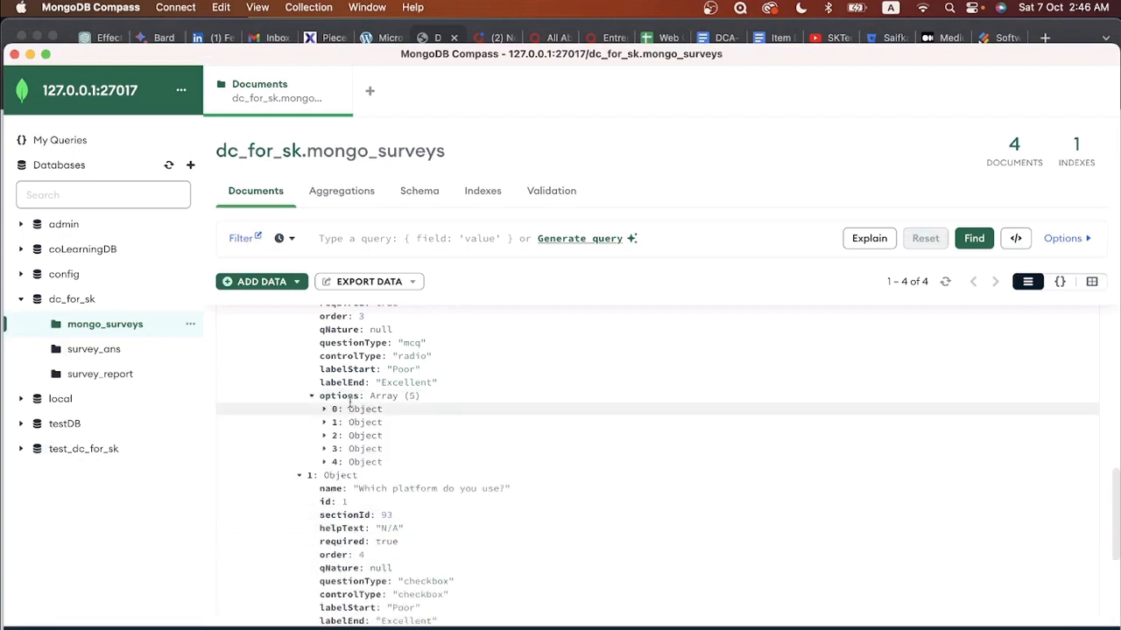
click(324, 409)
click(323, 462)
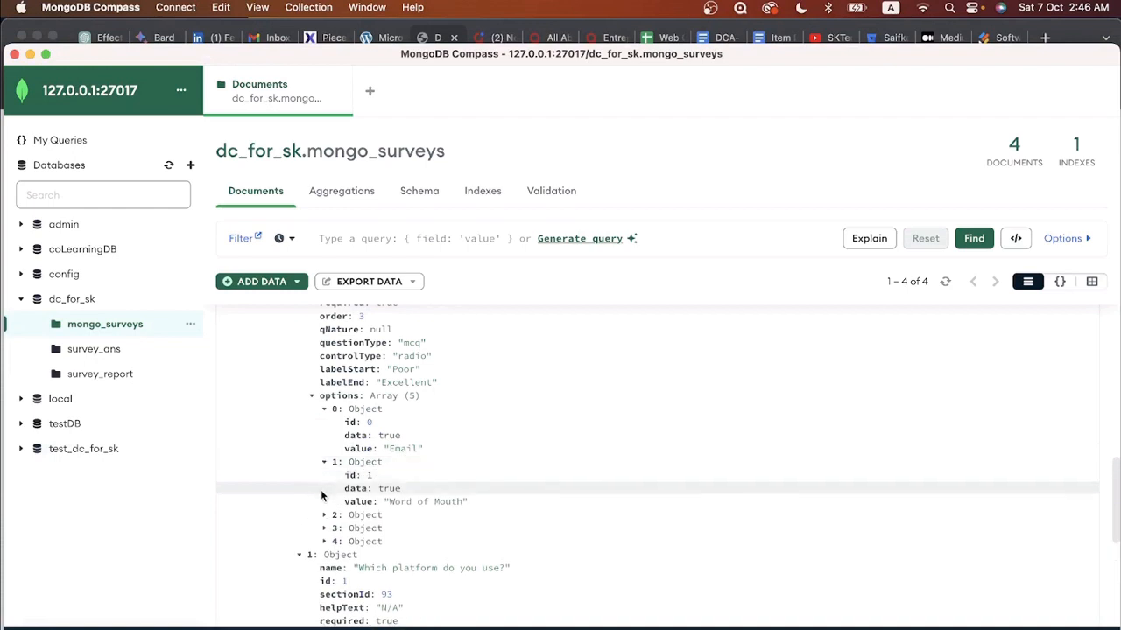
click(325, 515)
scroll(322, 456, down, 5)
scroll(317, 392, up, 3)
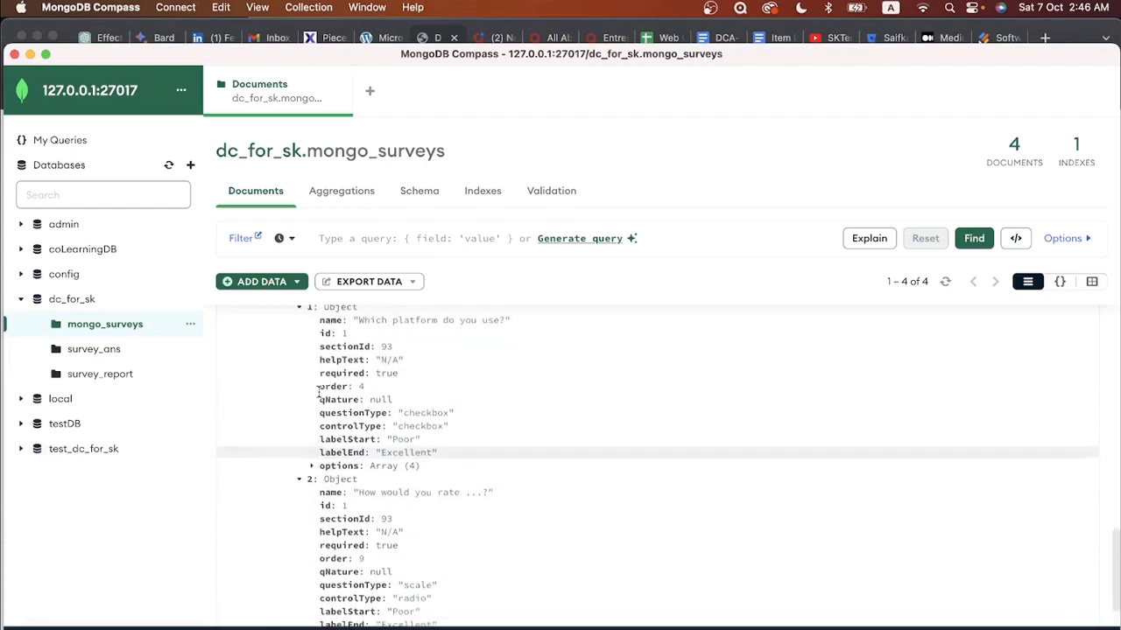
click(324, 409)
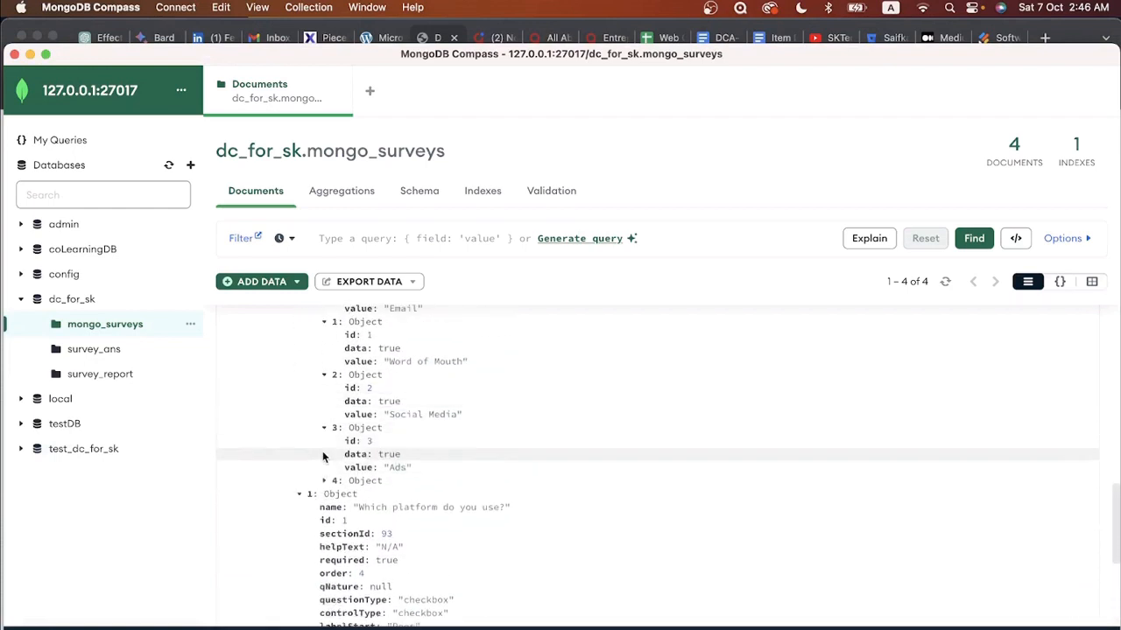
click(323, 463)
- Expand the options array of "Which platform do you use?" and each of its entries to examine the stored values
scroll(322, 461, down, 5)
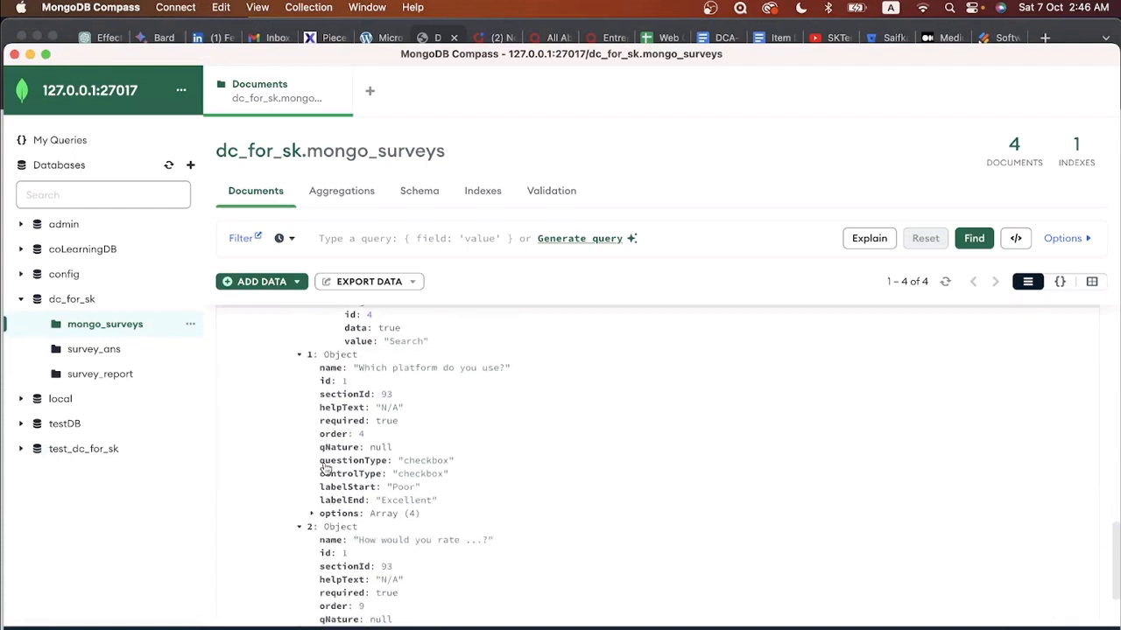
click(311, 409)
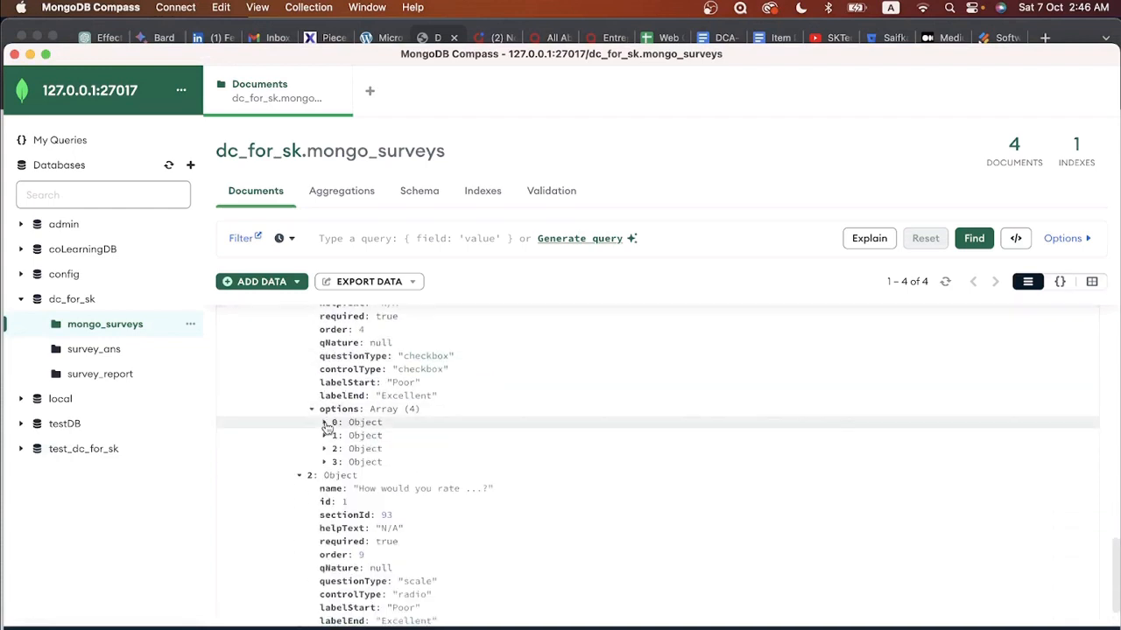
click(325, 422)
click(324, 475)
scroll(324, 477, up, 3)
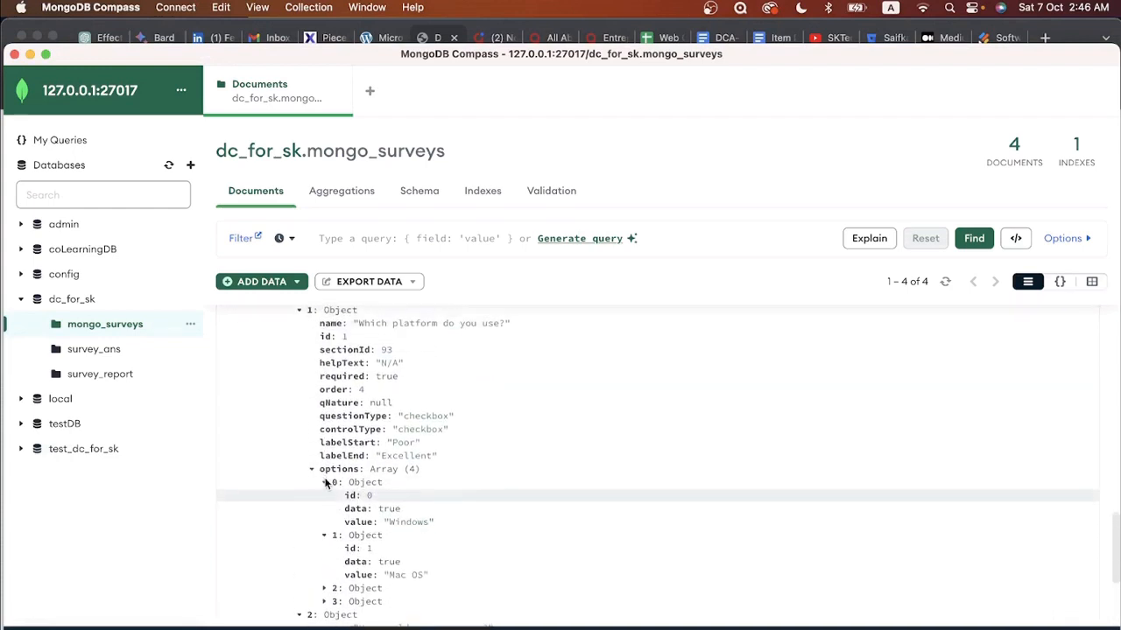
scroll(324, 479, down, 4)
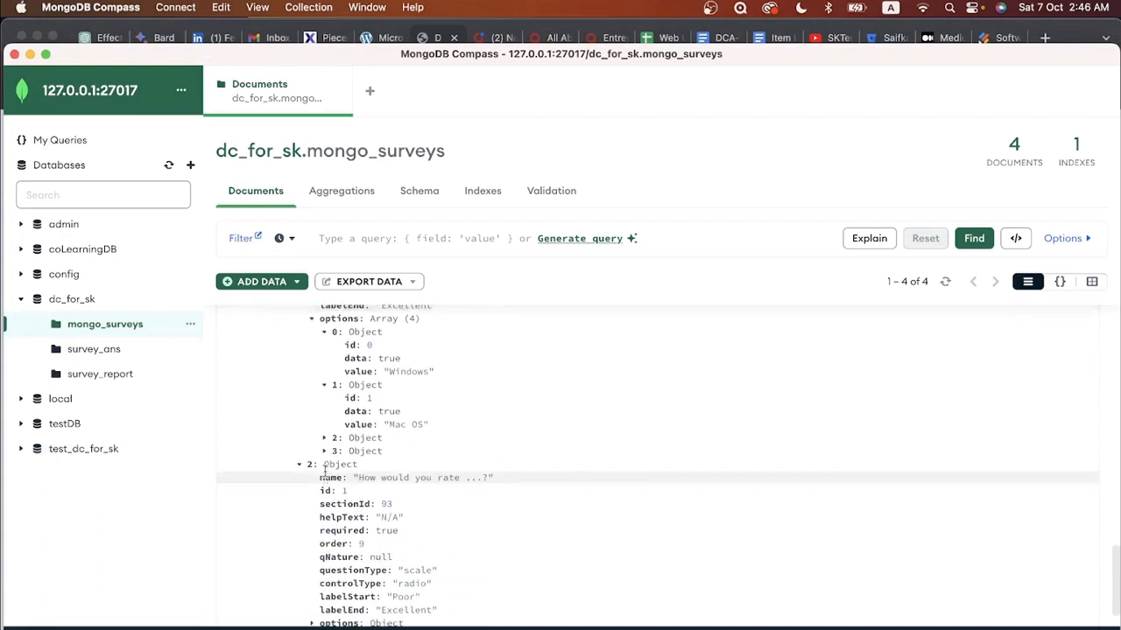
click(324, 439)
click(324, 490)
scroll(324, 490, down, 3)
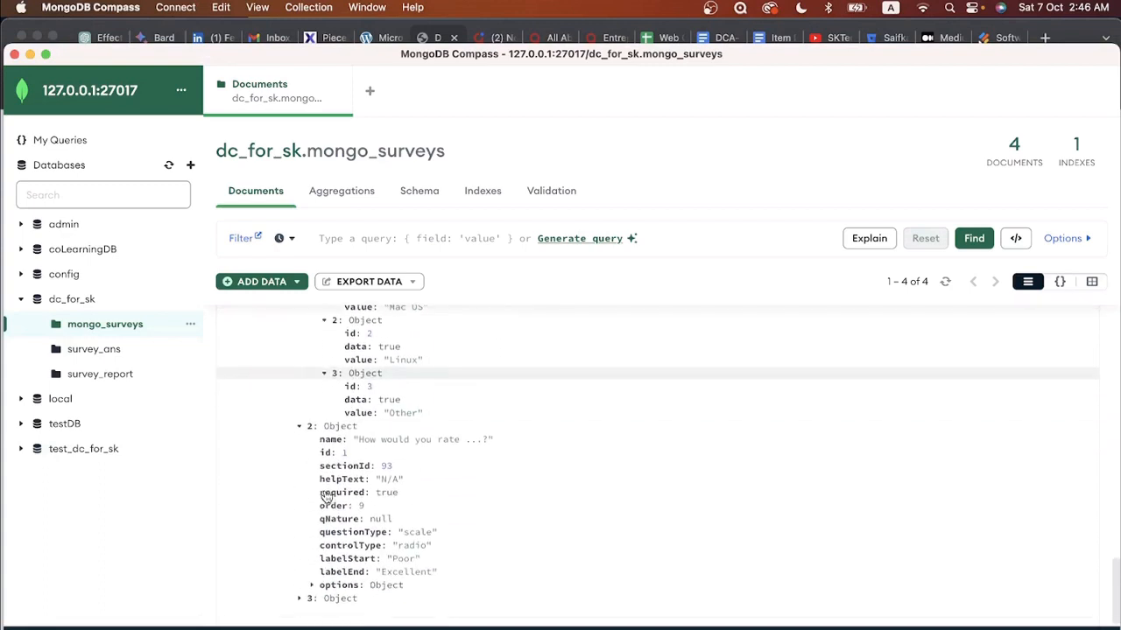
- Expand the options object of the "How would you rate ...?" question and examine its scale settings
click(312, 582)
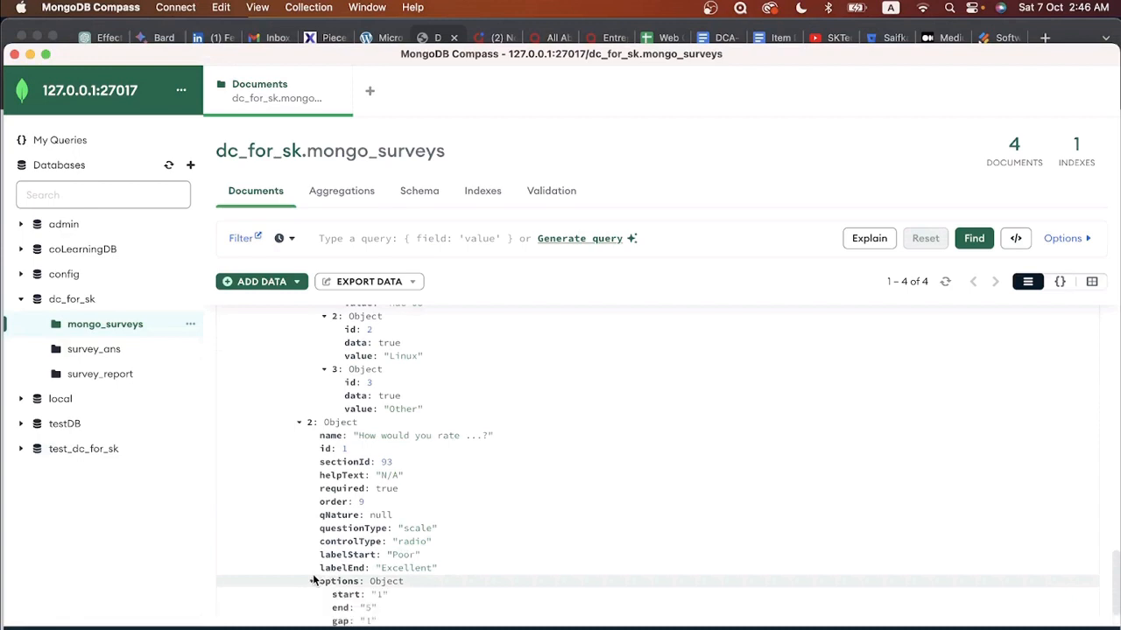
scroll(345, 480, down, 2)
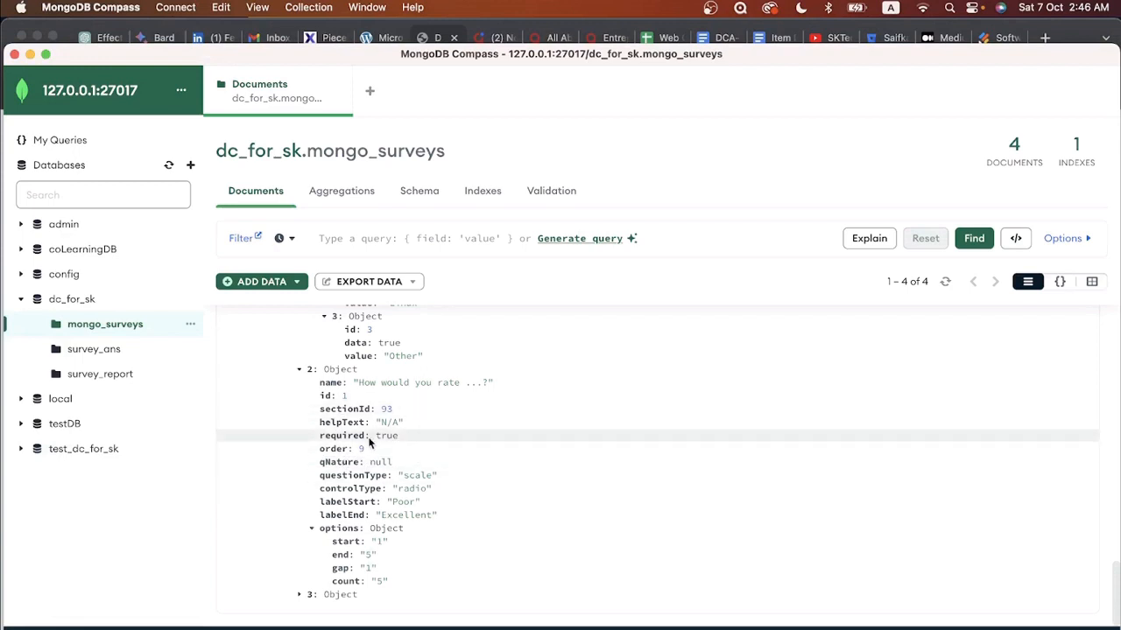
scroll(369, 442, up, 5)
scroll(370, 443, up, 3)
scroll(359, 525, down, 6)
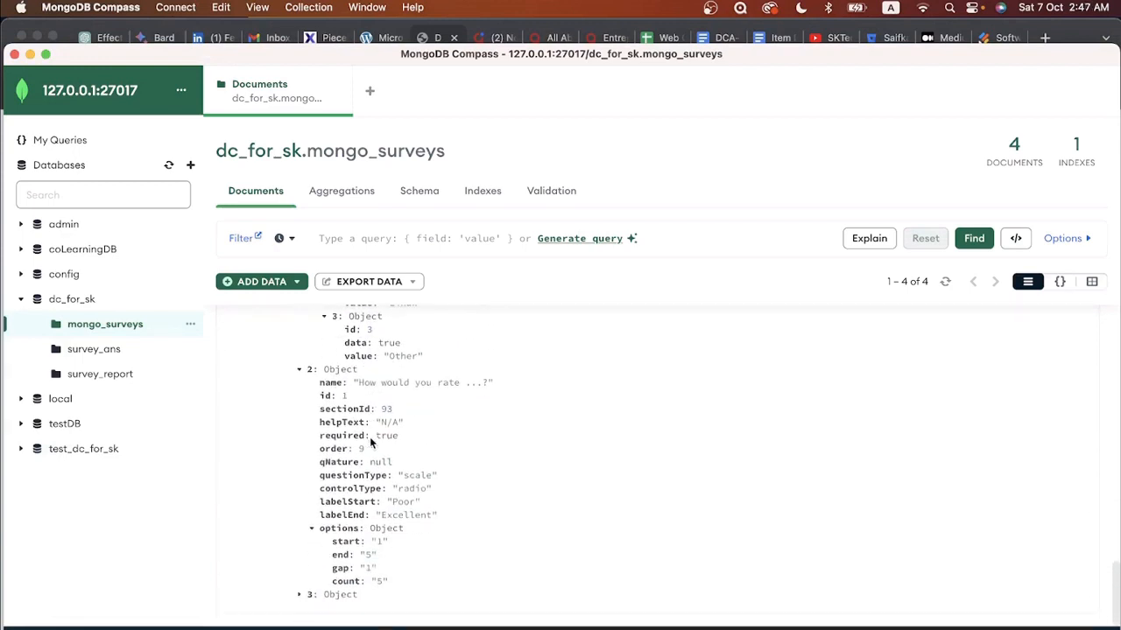
- Expand the last question object in the content array, examine its fields, and switch back to the form generation page in Google Chrome
click(299, 595)
scroll(302, 601, down, 4)
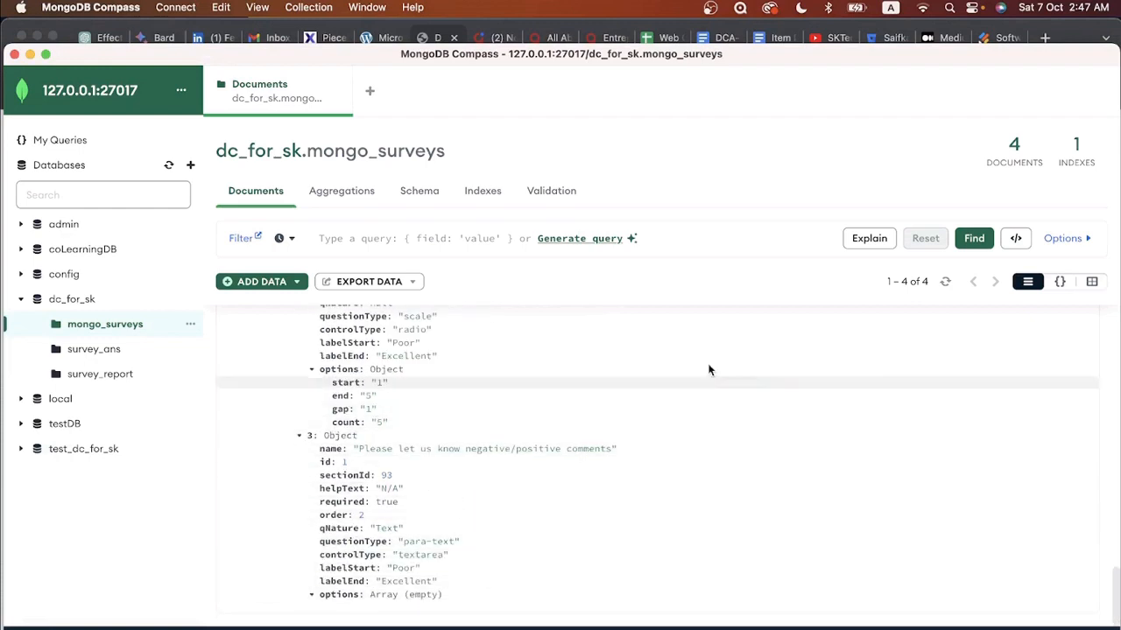
scroll(782, 350, down, 5)
scroll(582, 458, down, 10)
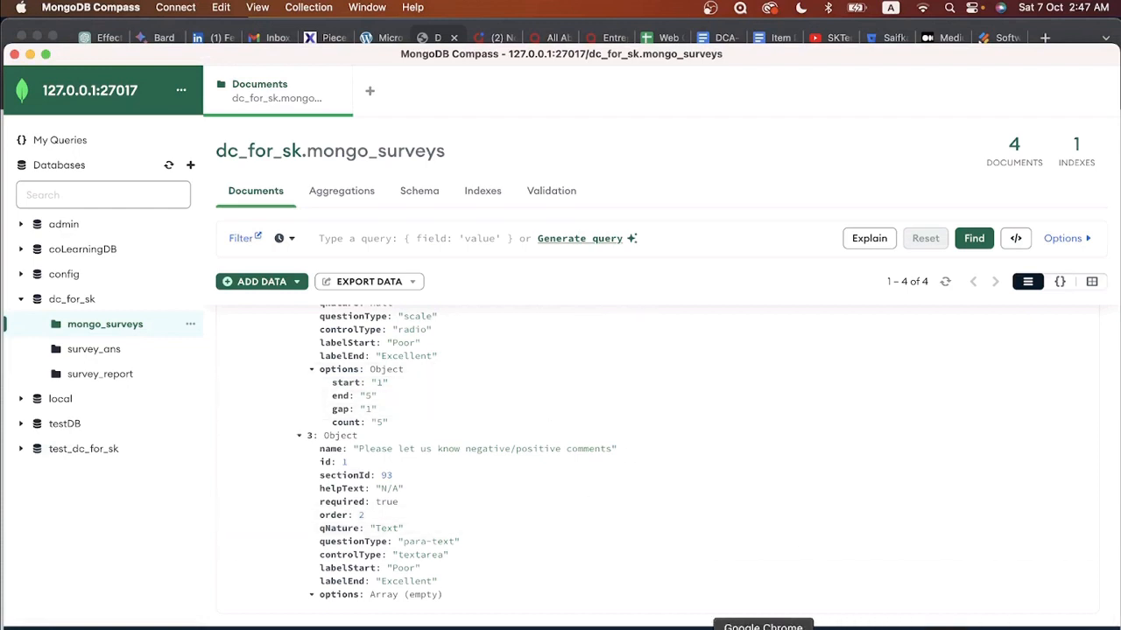
click(763, 629)
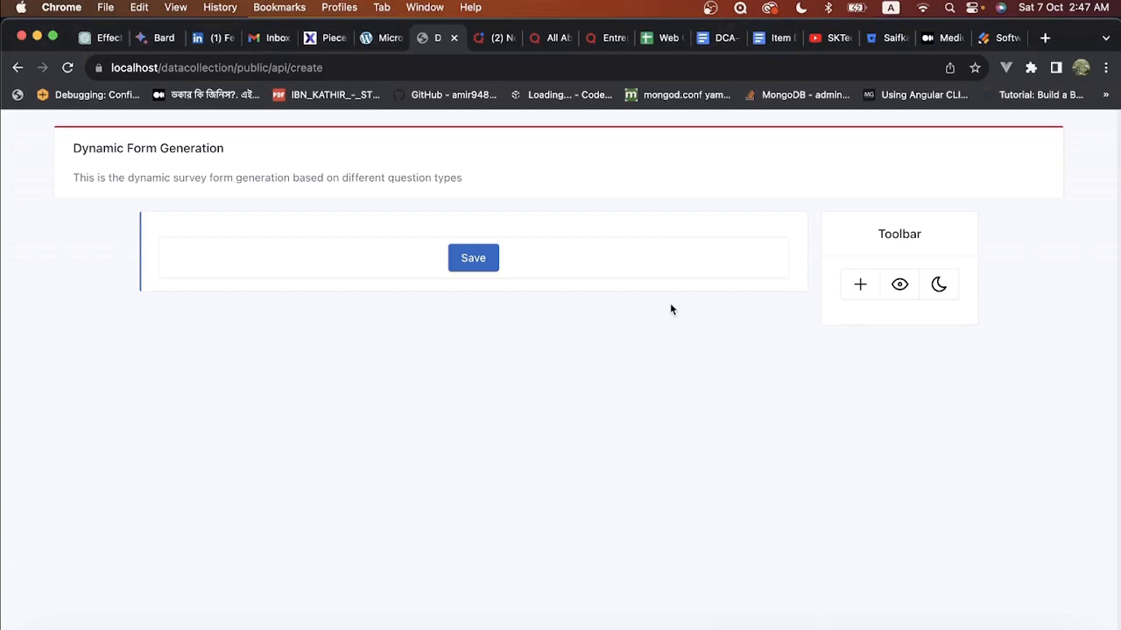